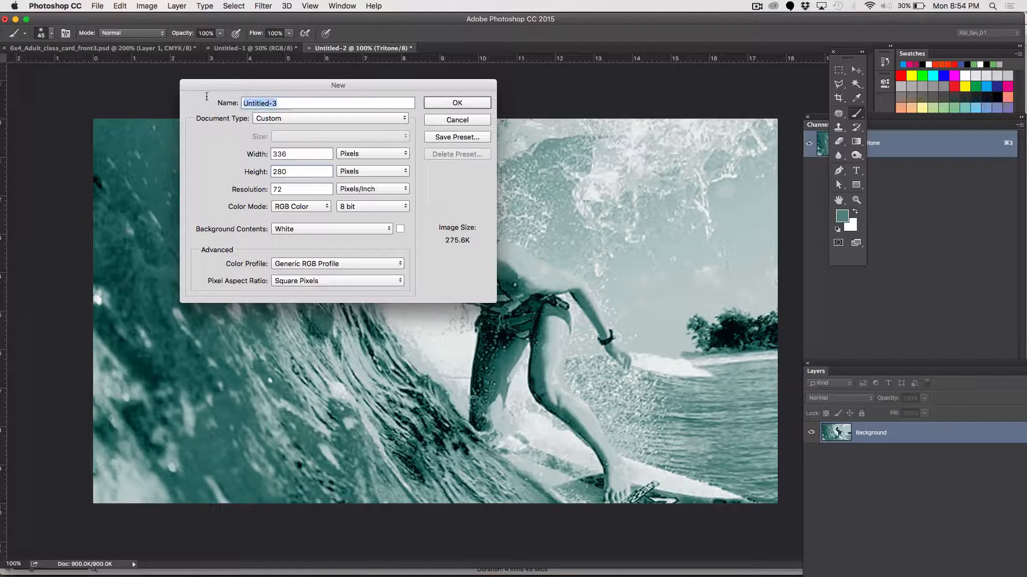
# Step: Create a new 336 by 280 pixel RGB document at 72 pixels/inch with a white background, named banner ad
pyautogui.write('banner ad')
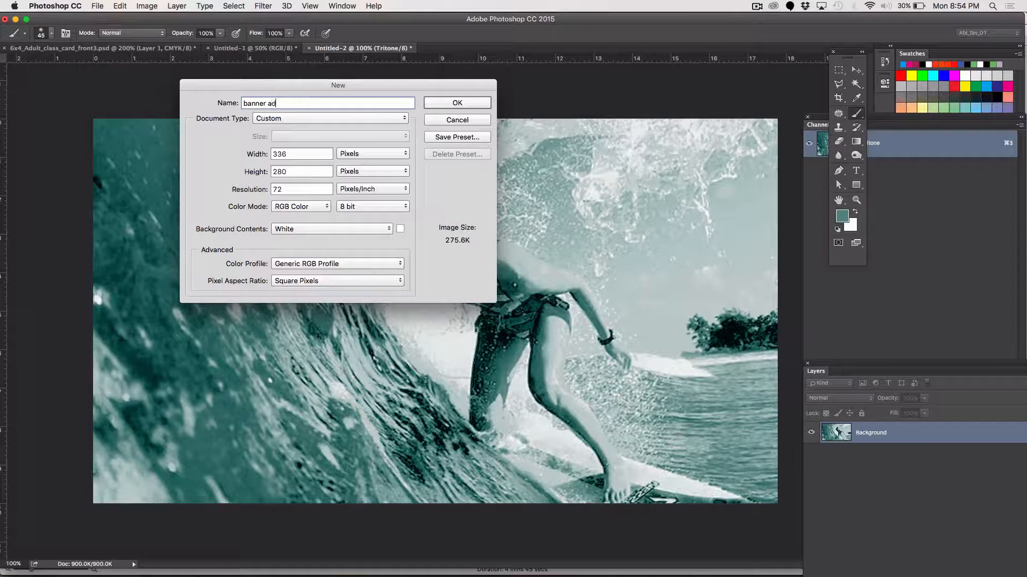
pyautogui.click(444, 104)
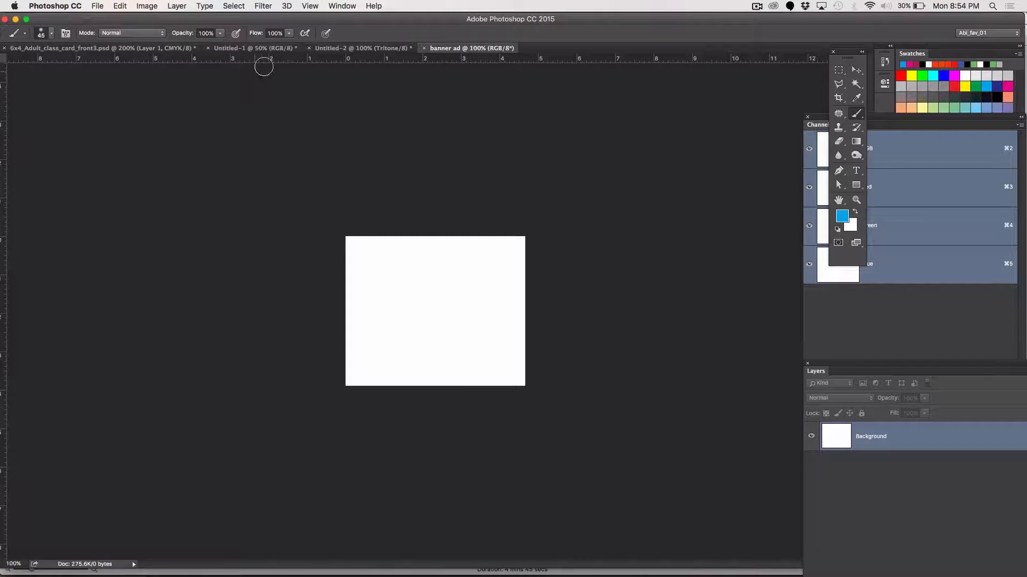
pyautogui.moveTo(410, 21); pyautogui.dragTo(403, 21)
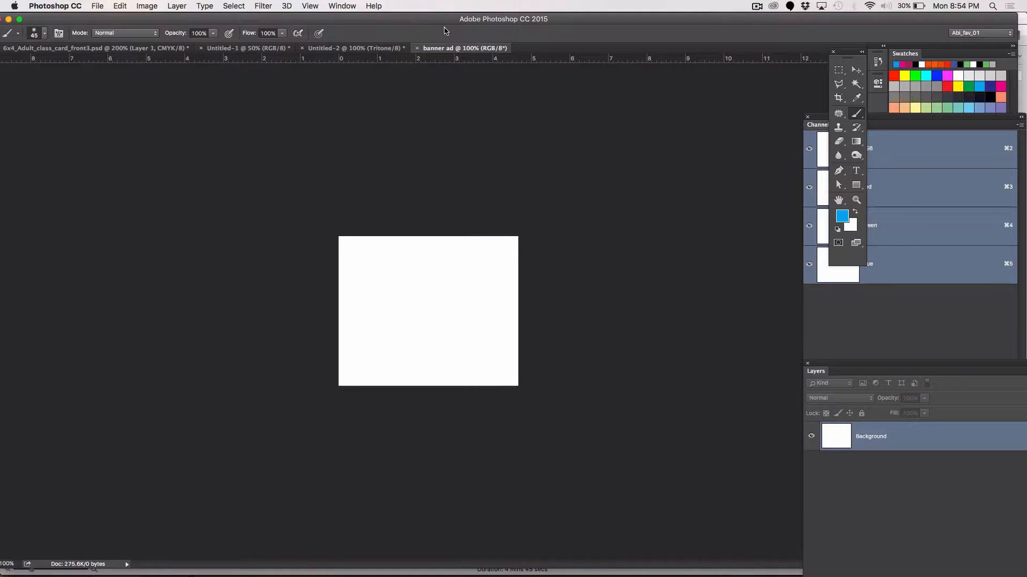
pyautogui.click(342, 7)
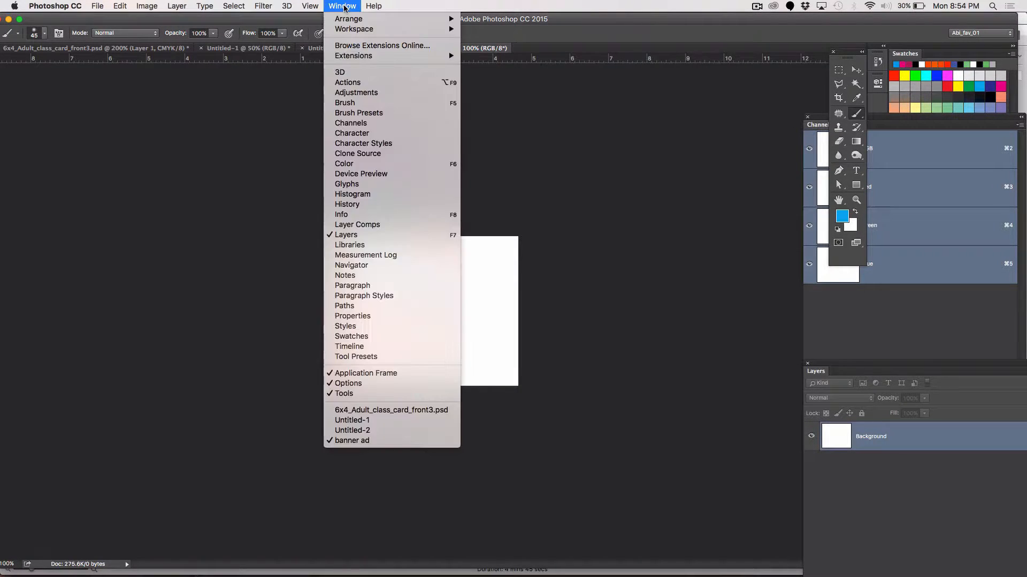
pyautogui.click(344, 6)
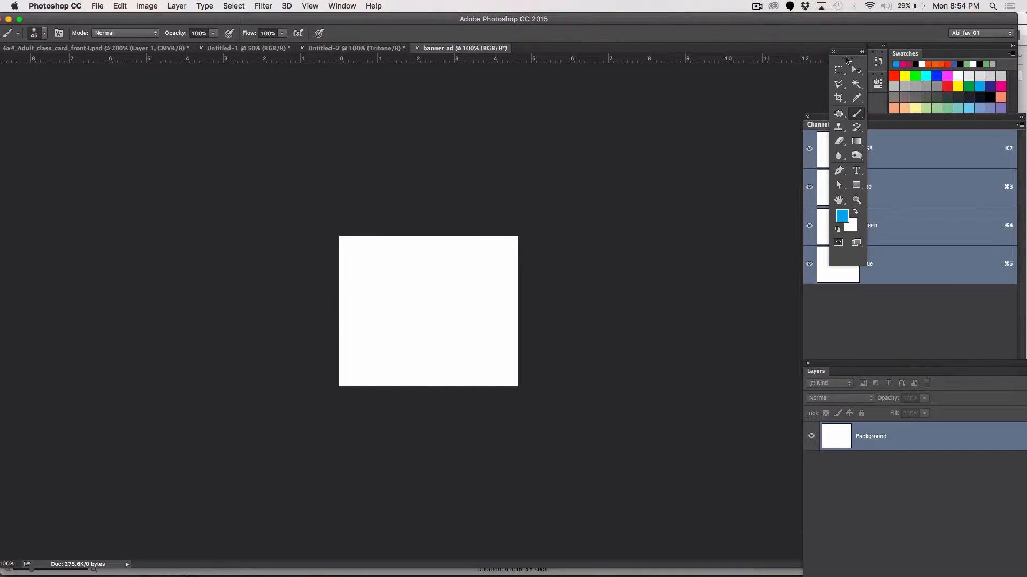
pyautogui.click(862, 51)
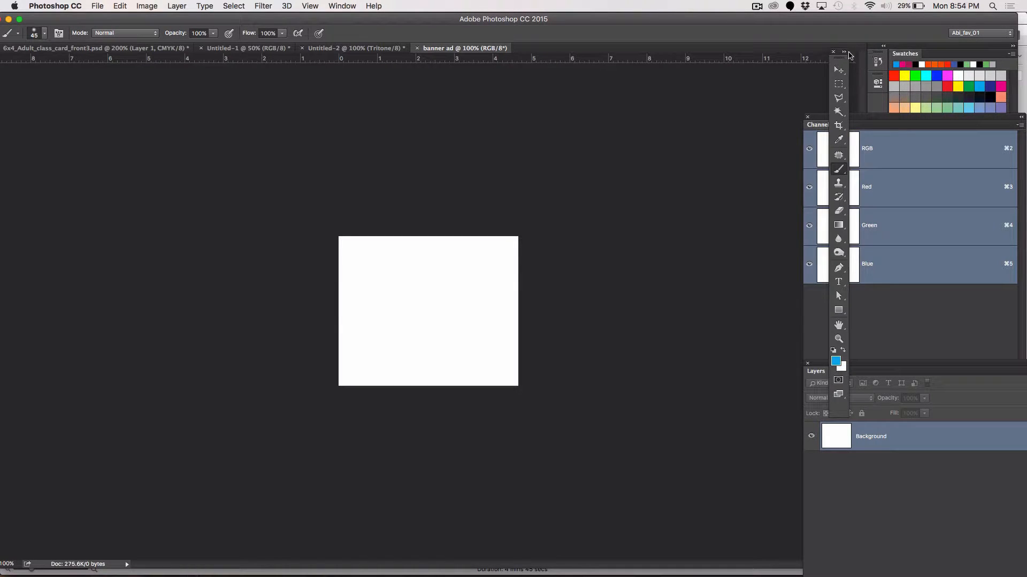
pyautogui.click(845, 52)
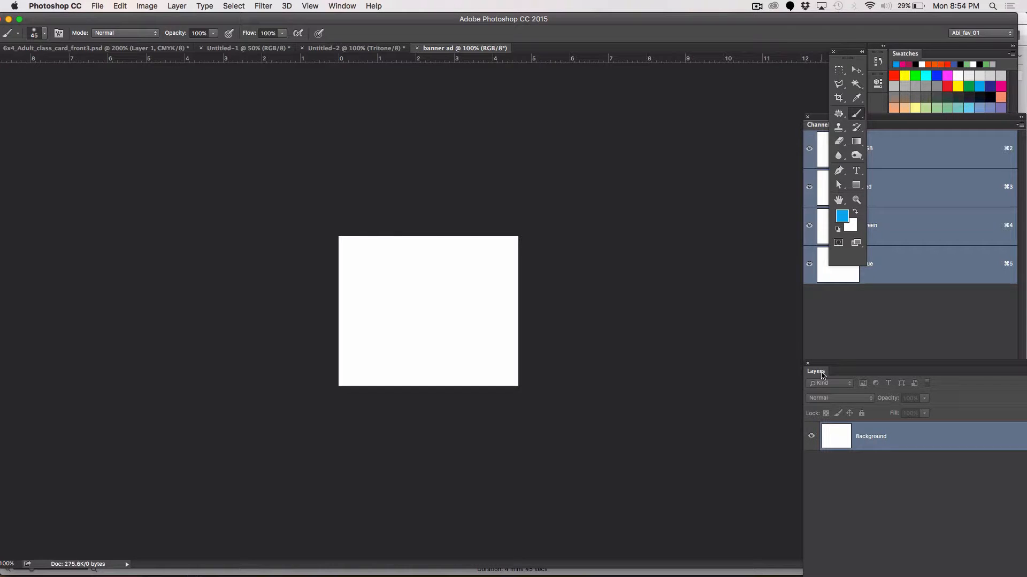
# Step: Reposition the floating Layers panel beside the canvas so its full layer list and controls are accessible
pyautogui.moveTo(822, 374); pyautogui.dragTo(652, 47)
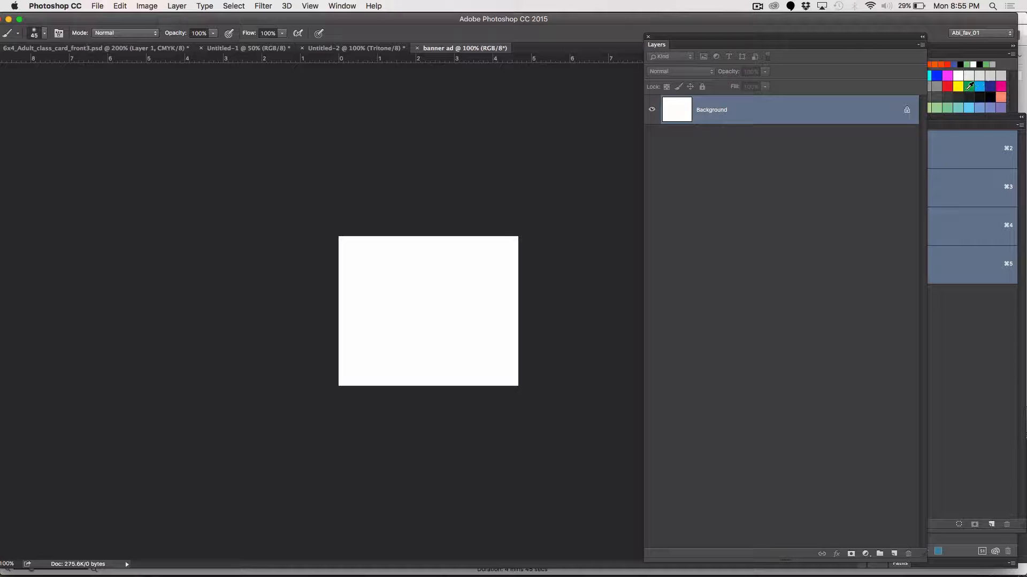
pyautogui.moveTo(881, 40); pyautogui.dragTo(794, 36)
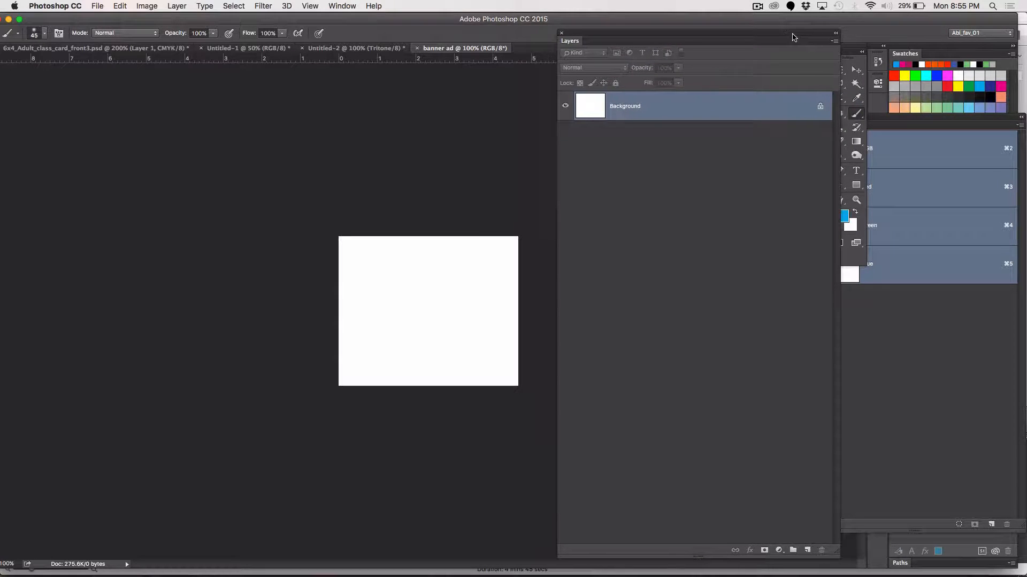
# Step: Fill the Background layer with the orange swatch colour and shift the Layers panel away from the canvas
pyautogui.click(938, 64)
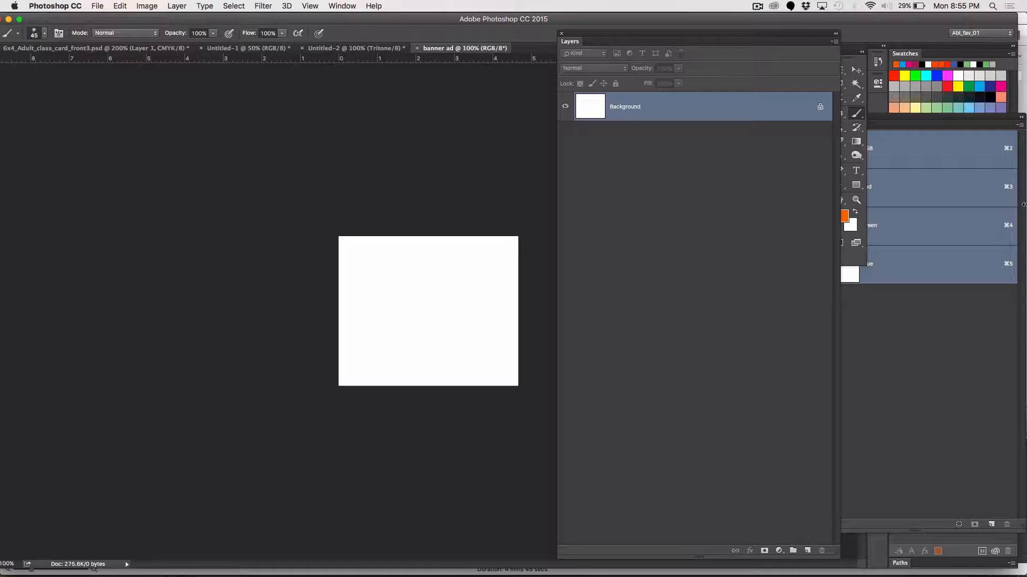
pyautogui.hotkey('alt', 'BackSpace')
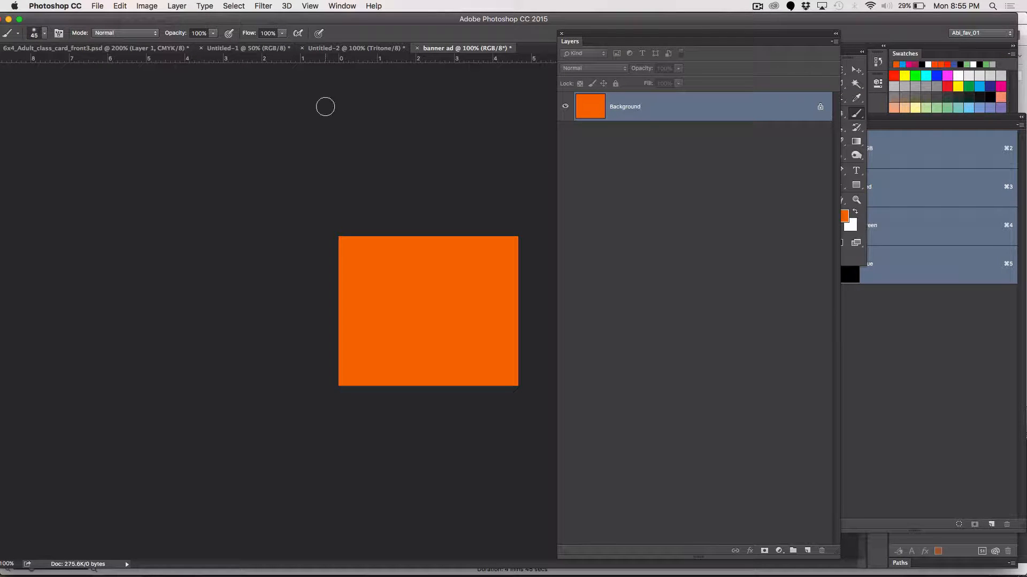
pyautogui.moveTo(588, 40); pyautogui.dragTo(615, 34)
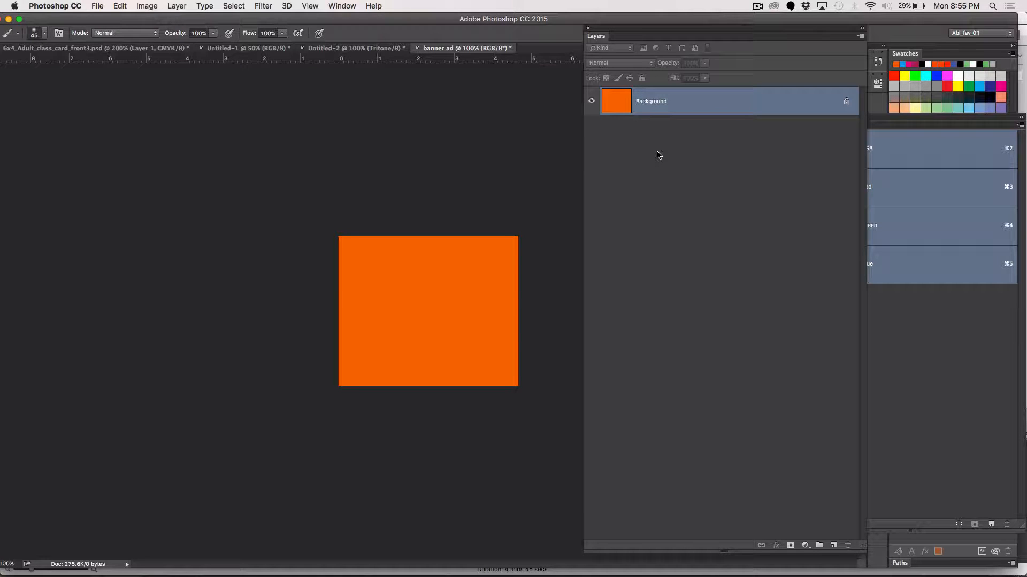
# Step: Start opening an existing image and browse Documents to the DAC_bro_8_2014 folder within Client Work
pyautogui.click(96, 6)
pyautogui.moveTo(120, 5)
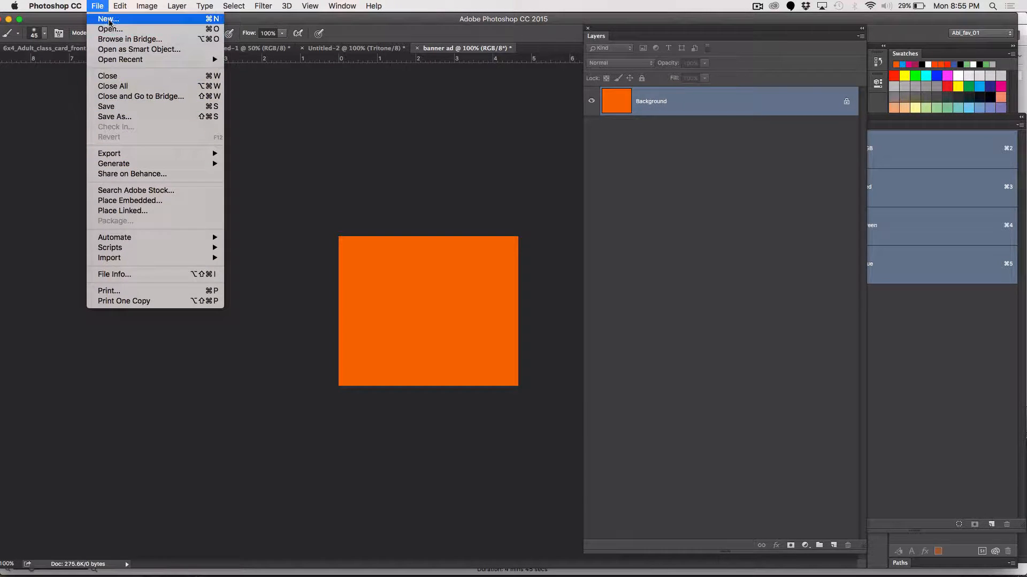
pyautogui.click(105, 28)
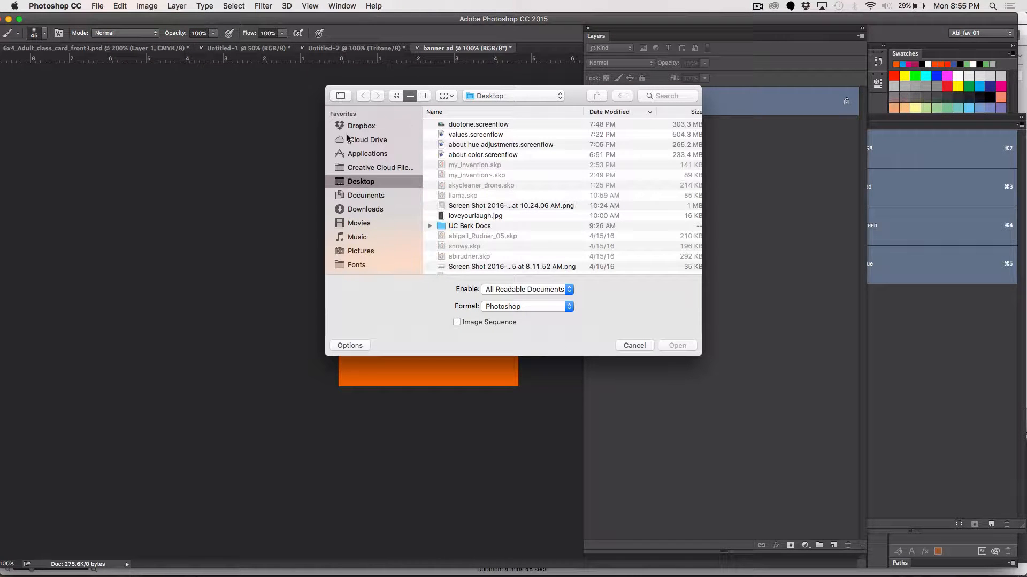
pyautogui.click(373, 197)
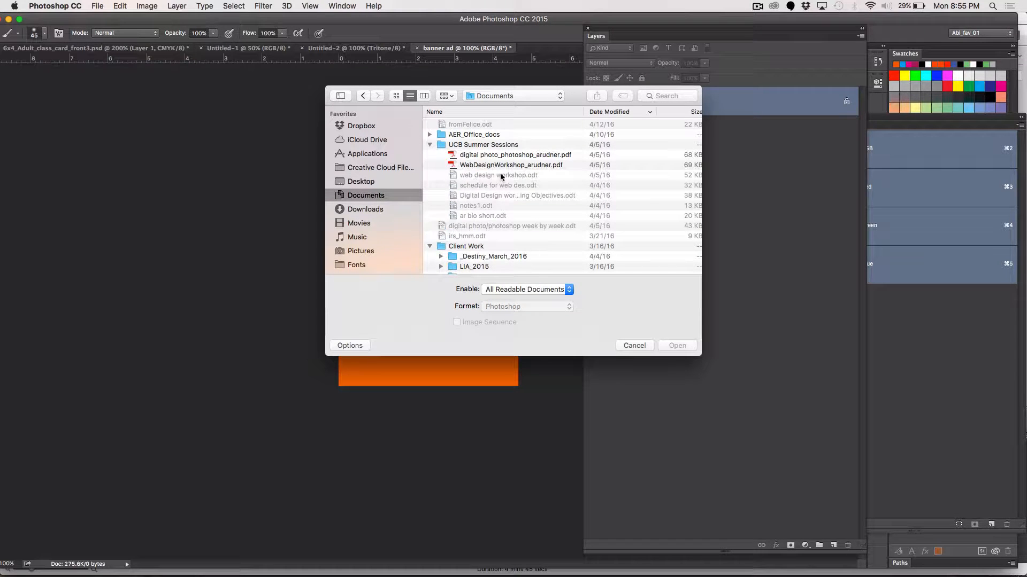
pyautogui.click(431, 146)
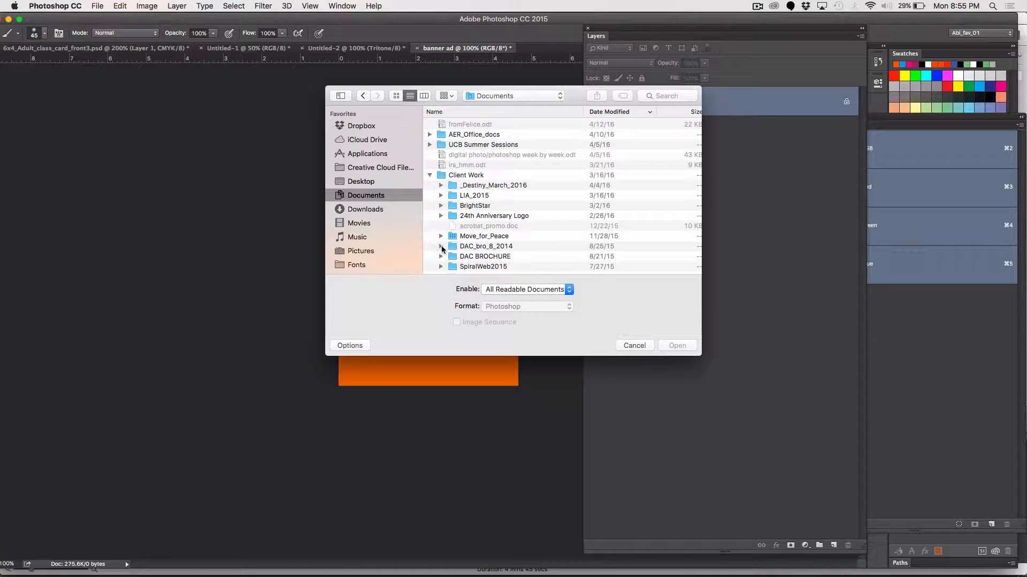
pyautogui.click(442, 247)
# Step: Open the logo file destiny_v_pms.jpg from the DAC_logos folder
pyautogui.scroll(-5, 508, 227)
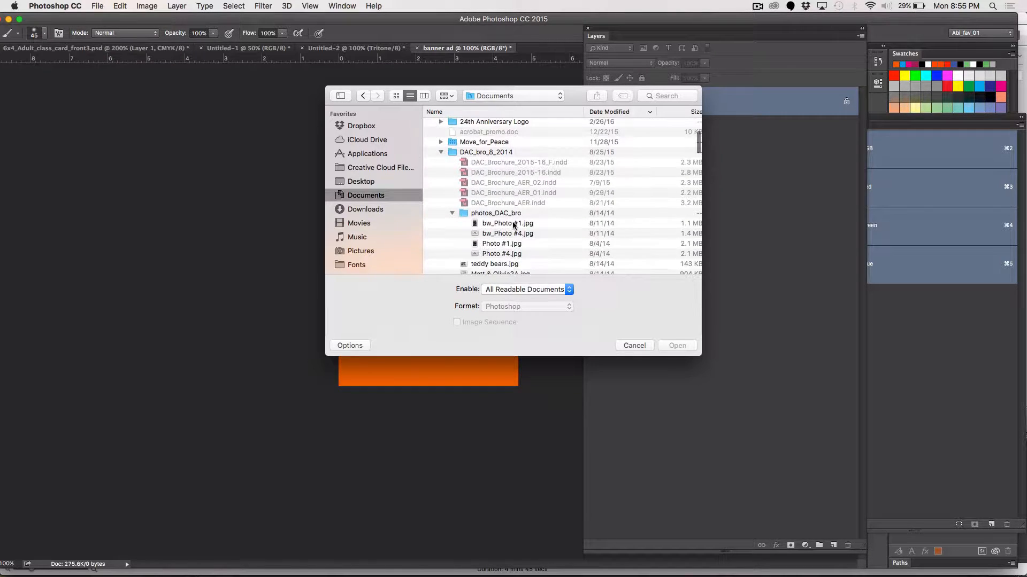
pyautogui.scroll(-3, 513, 224)
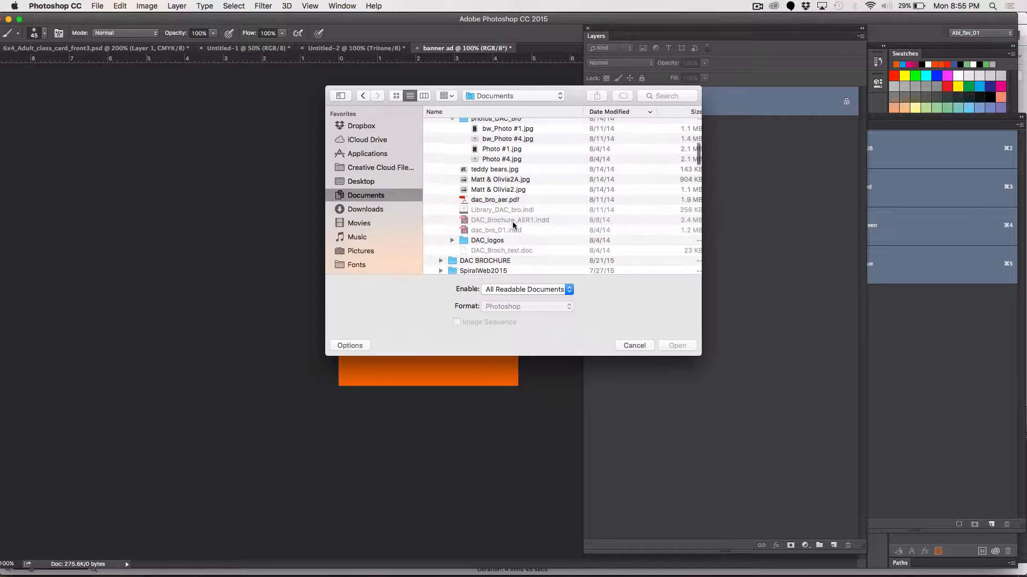
pyautogui.scroll(-3, 513, 225)
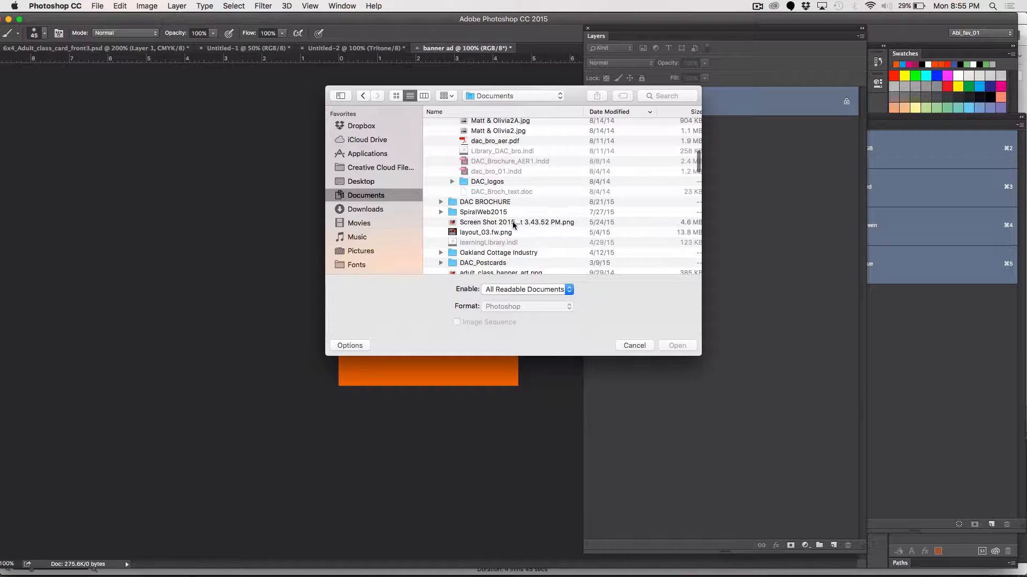
pyautogui.scroll(4, 512, 225)
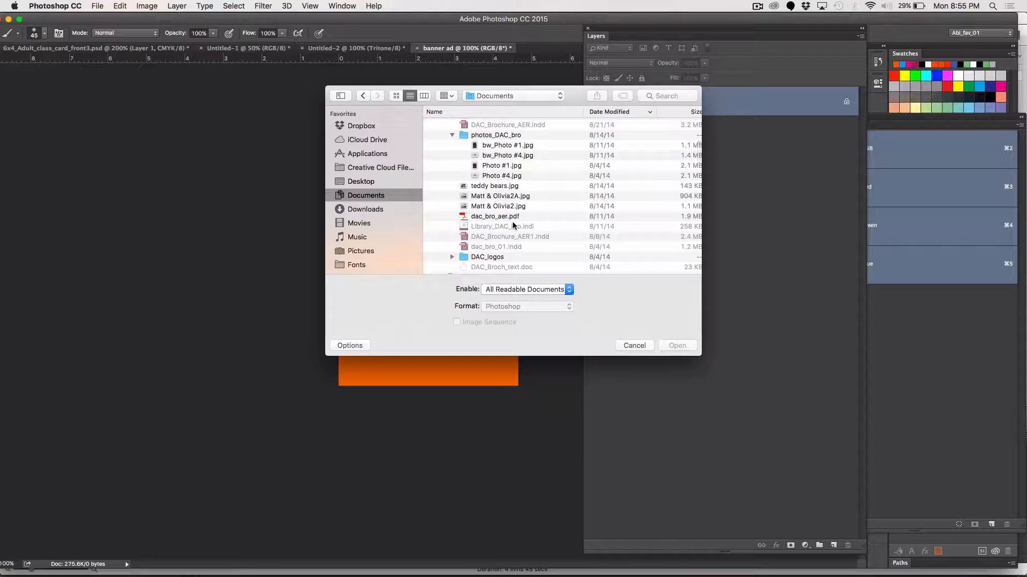
pyautogui.scroll(-5, 513, 225)
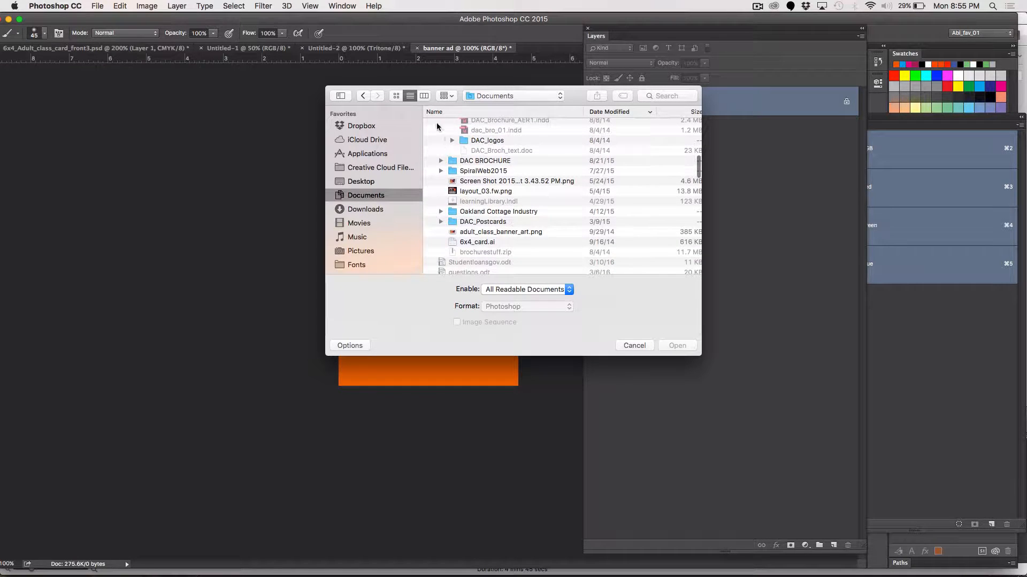
pyautogui.click(452, 140)
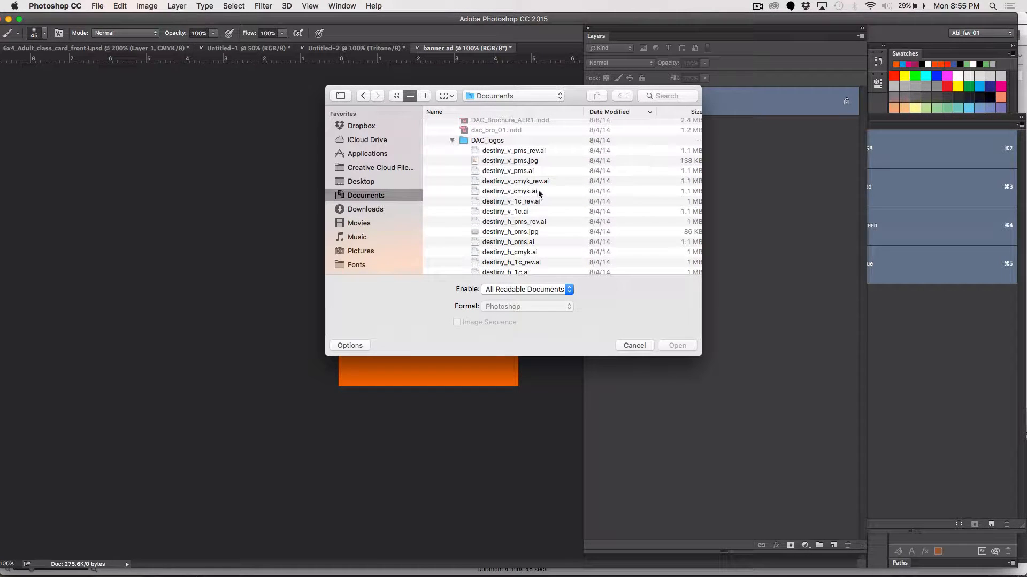
pyautogui.click(485, 162)
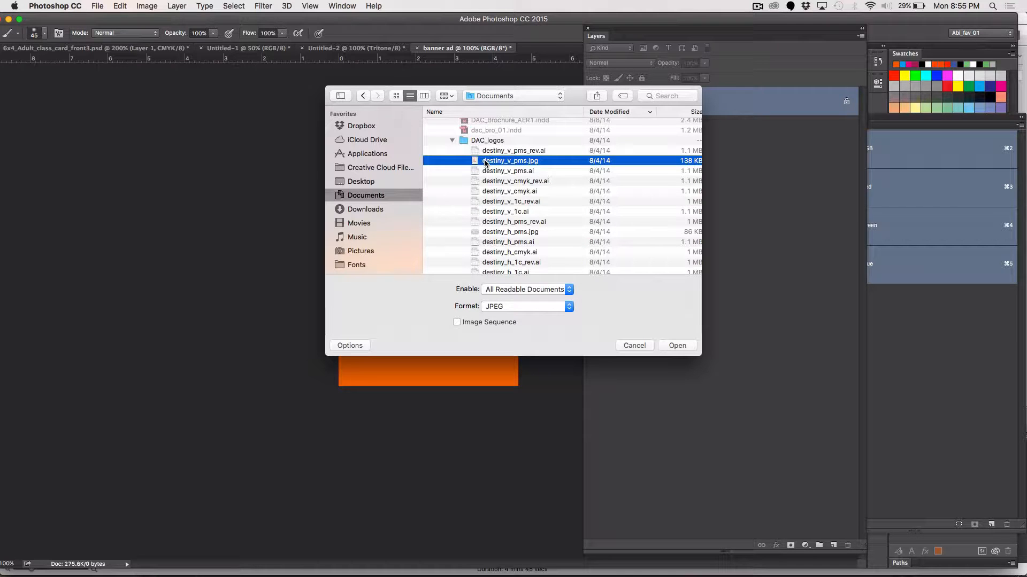
pyautogui.click(676, 347)
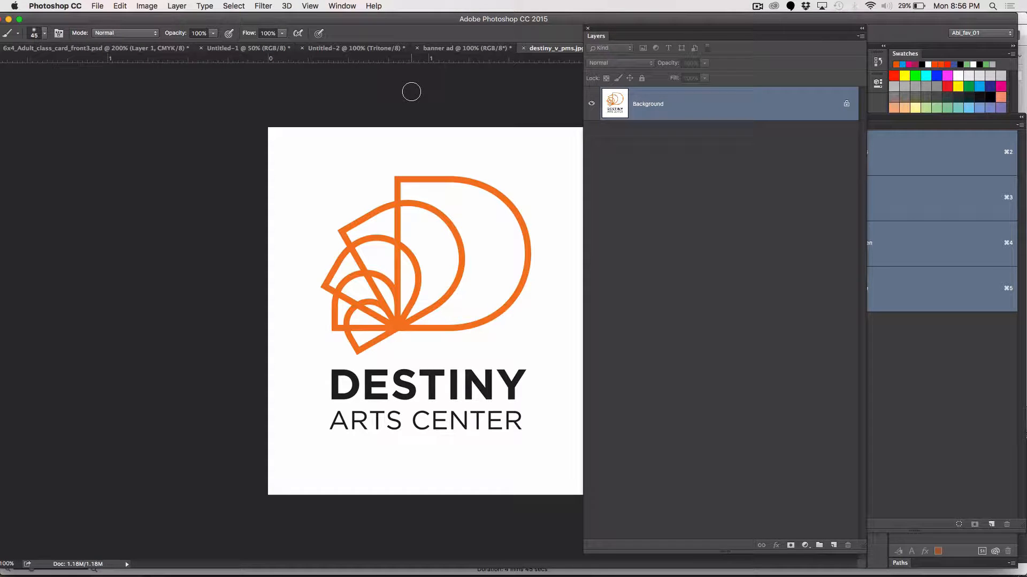
# Step: Copy the entire logo image and paste it into the banner ad document
pyautogui.press('super+a')
pyautogui.click(339, 6)
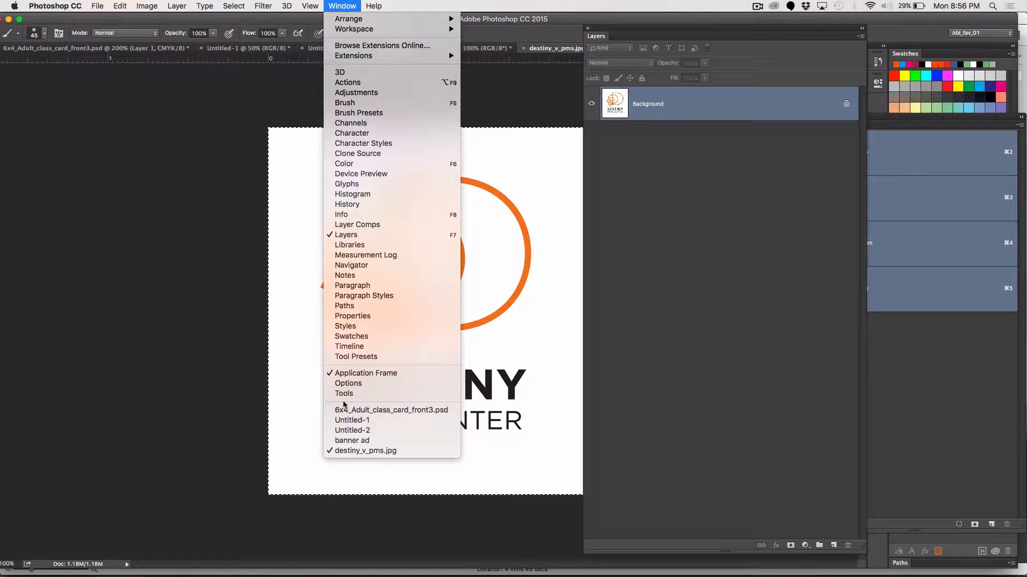
pyautogui.click(360, 440)
pyautogui.press('super+v')
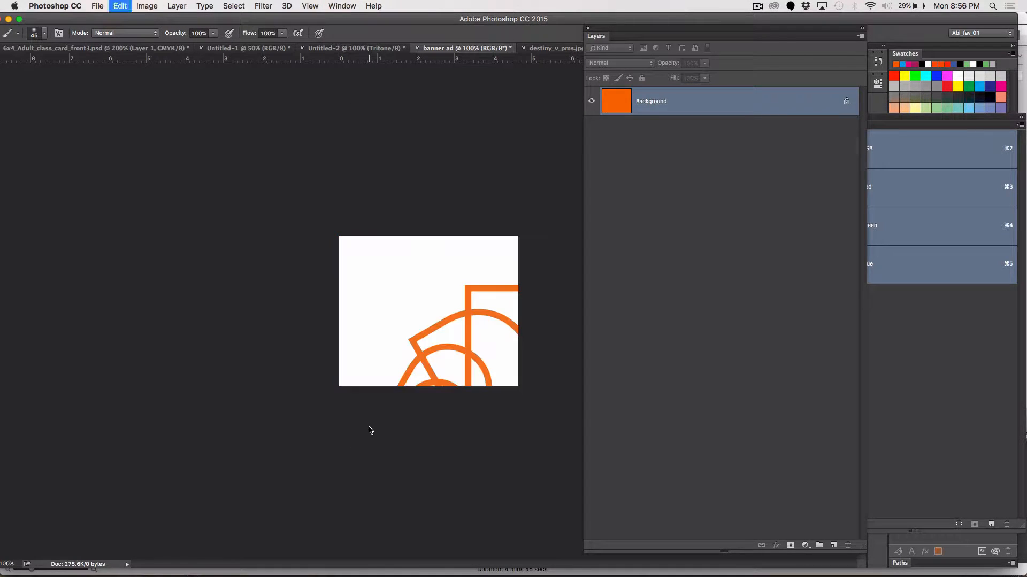
# Step: Scale the pasted logo proportionally to about 25% and place it in the lower-left corner of the banner
pyautogui.press('super+t')
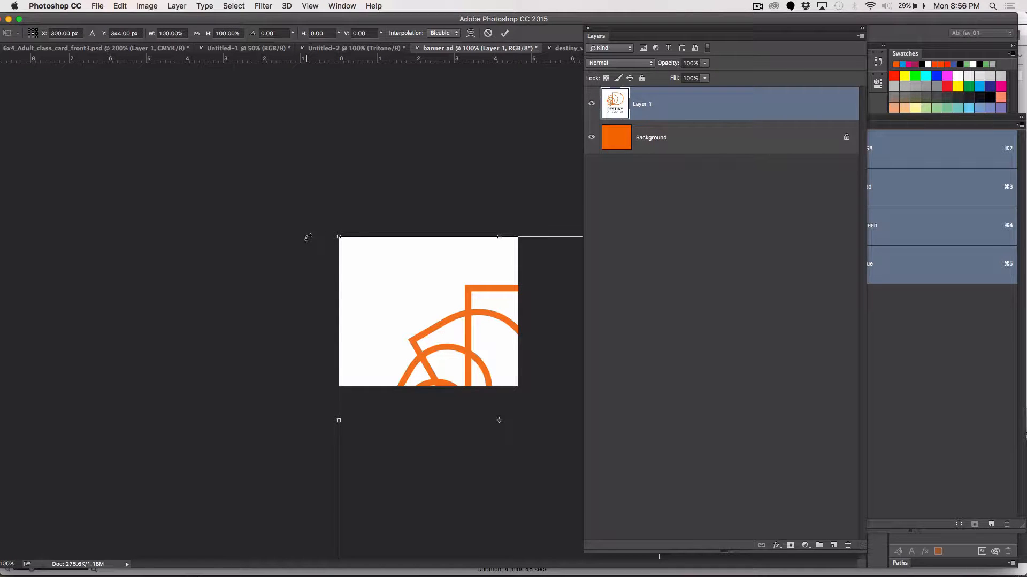
pyautogui.moveTo(339, 236); pyautogui.dragTo(348, 277)
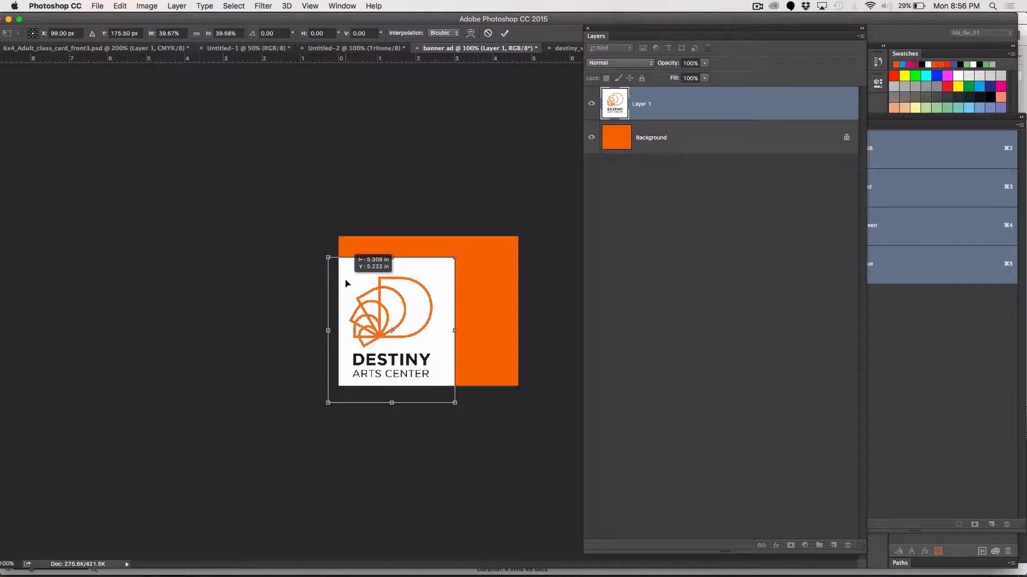
pyautogui.moveTo(452, 260); pyautogui.dragTo(403, 318)
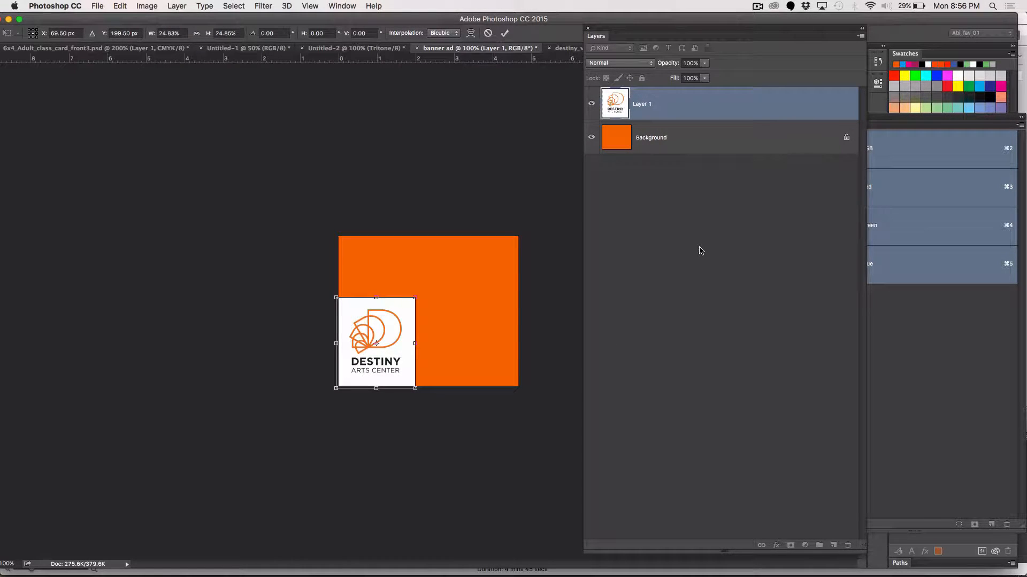
pyautogui.press('Return')
# Step: Fill the entire Background layer with white
pyautogui.click(663, 139)
pyautogui.press('super+a')
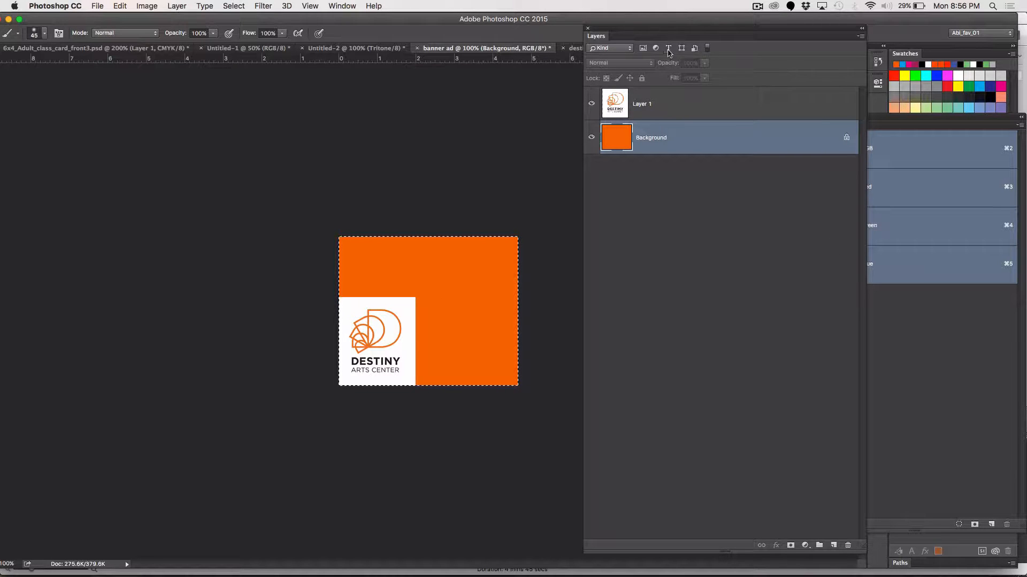
pyautogui.click(959, 73)
pyautogui.hotkey('alt', 'BackSpace')
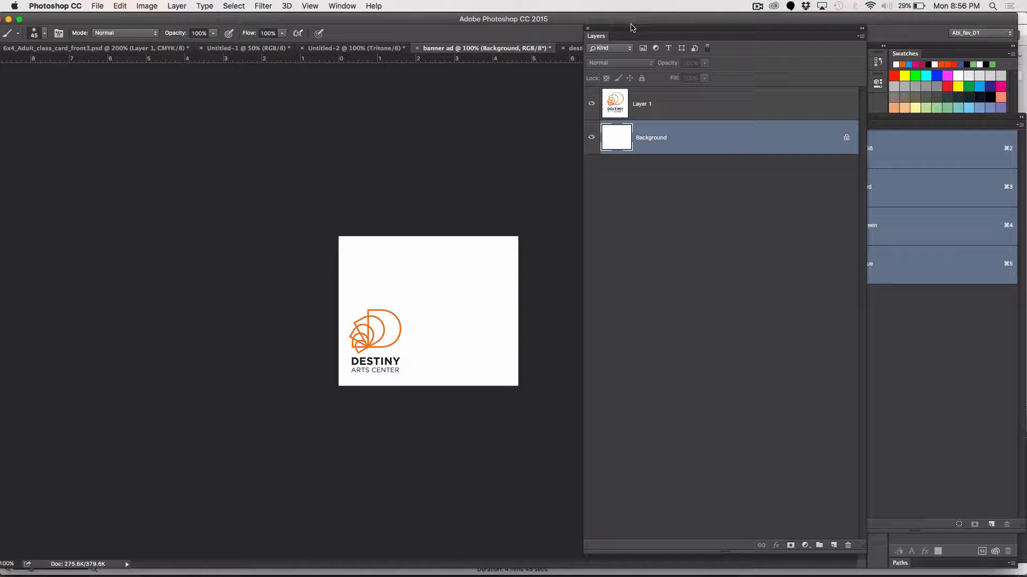
# Step: Move the Layers panel off the canvas, then hide and reshow the logo layer to check the background beneath
pyautogui.moveTo(632, 28); pyautogui.dragTo(684, 72)
pyautogui.click(658, 140)
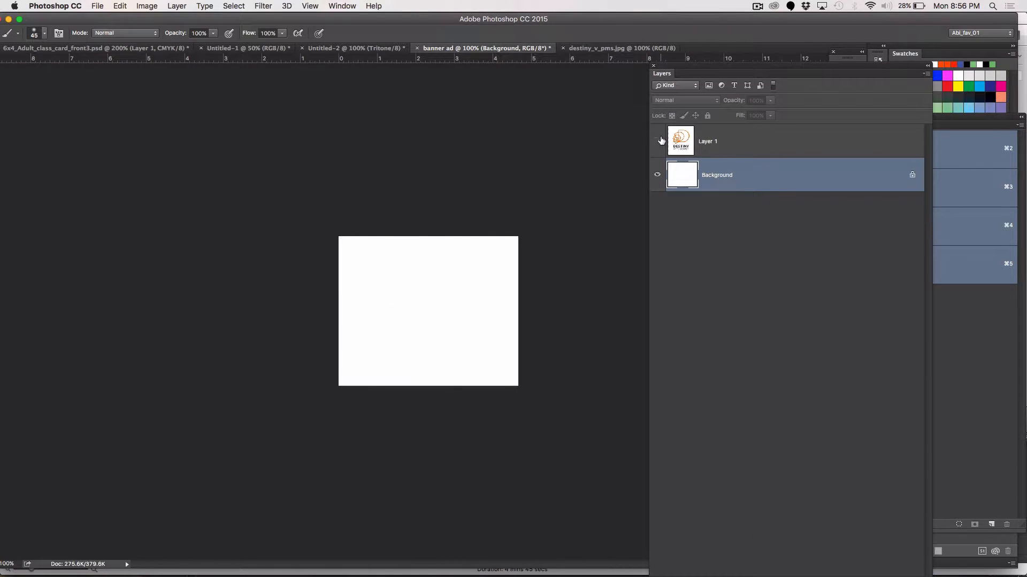
pyautogui.click(659, 141)
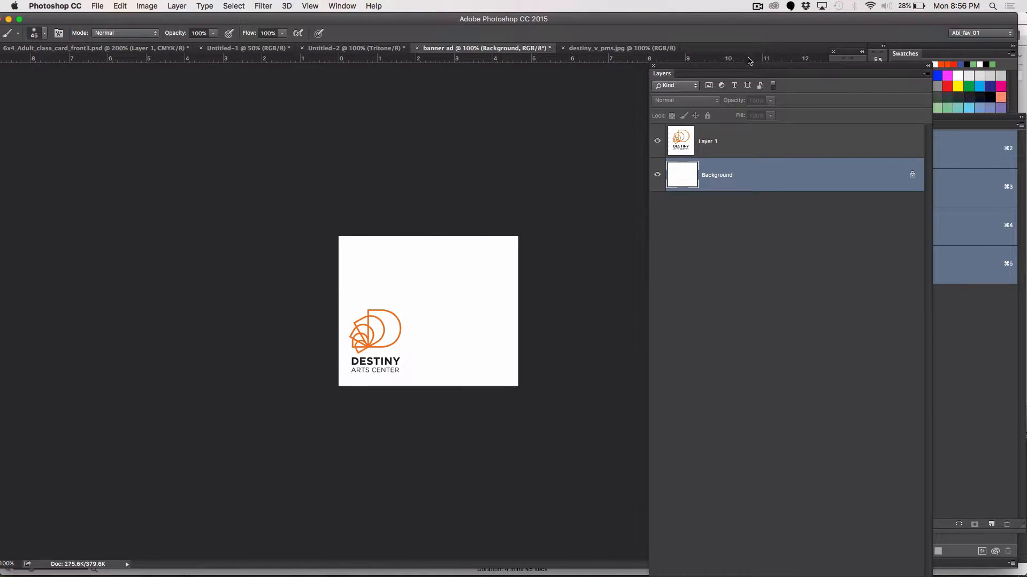
# Step: Raise the Layers panel to reach its controls and add an empty layer between the Background and the logo layer
pyautogui.moveTo(747, 68); pyautogui.dragTo(756, 40)
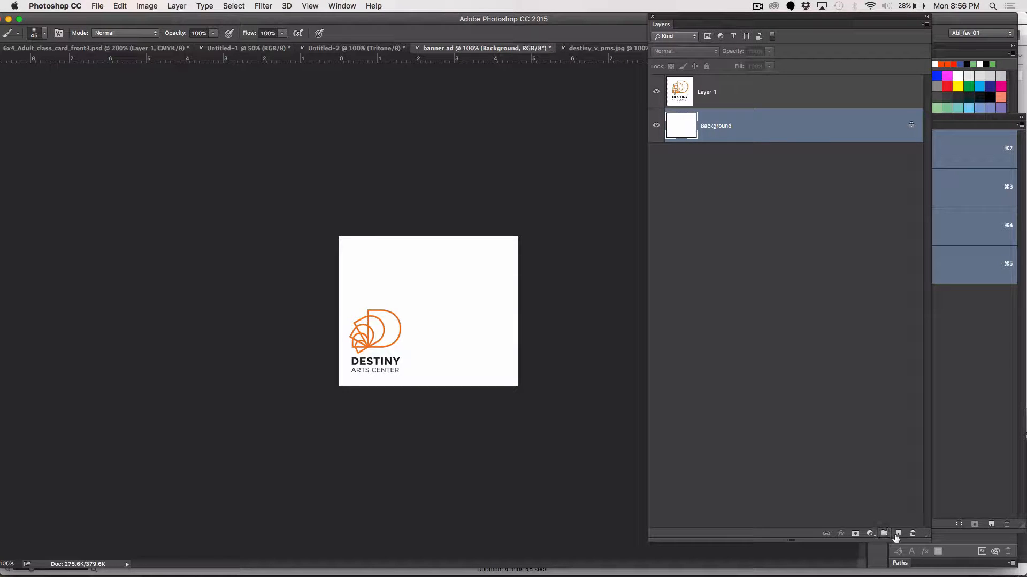
pyautogui.click(898, 534)
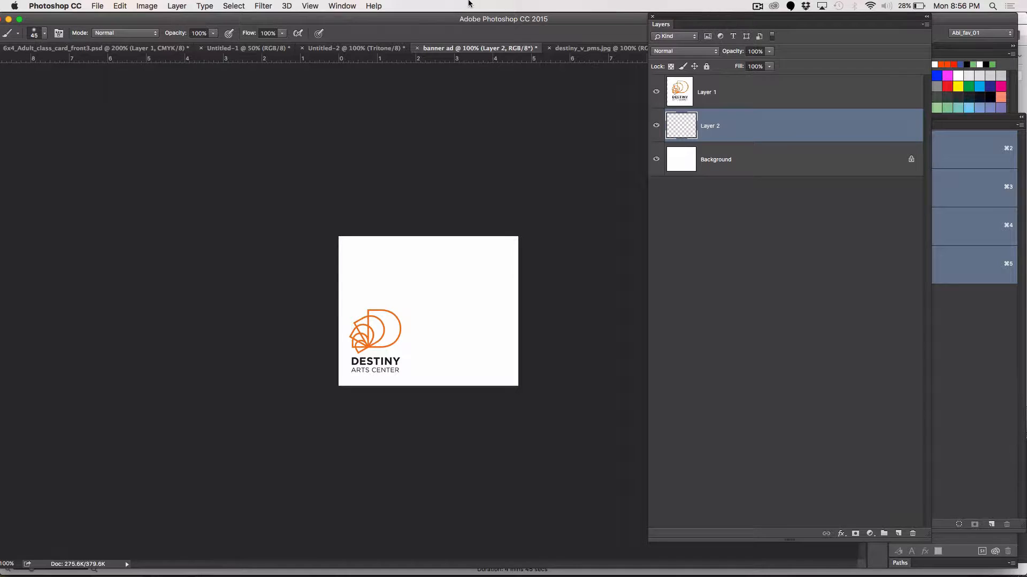
# Step: Move the Layers panel clear of the toolbox and set the Horizontal Type tool's text colour to black
pyautogui.moveTo(685, 19); pyautogui.dragTo(755, 300)
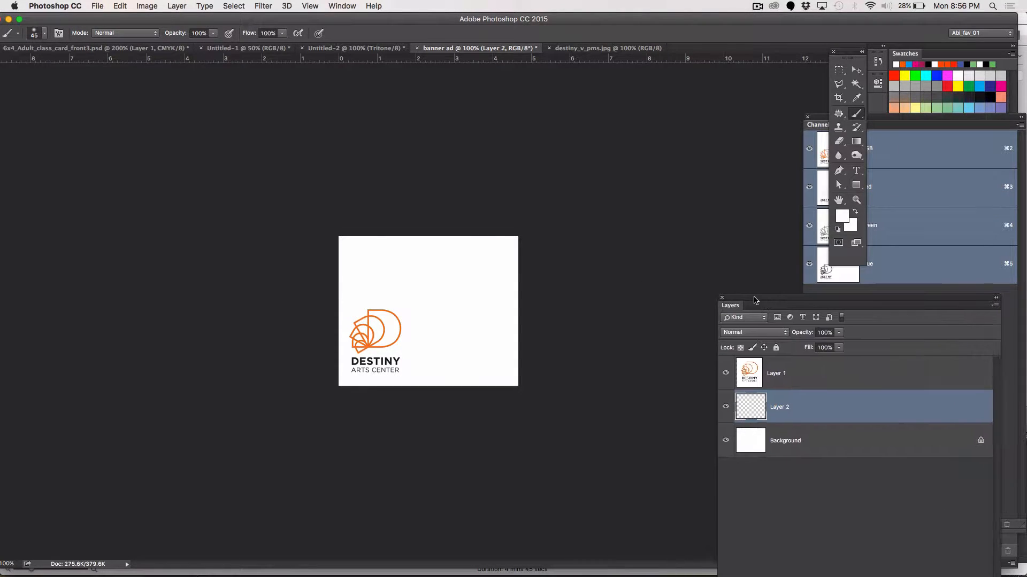
pyautogui.click(857, 170)
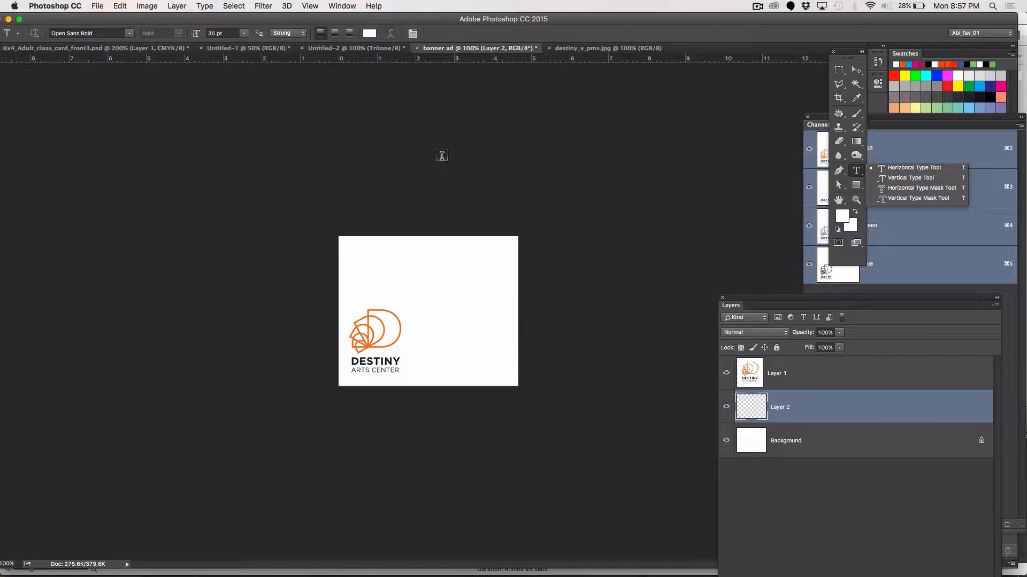
pyautogui.click(353, 255)
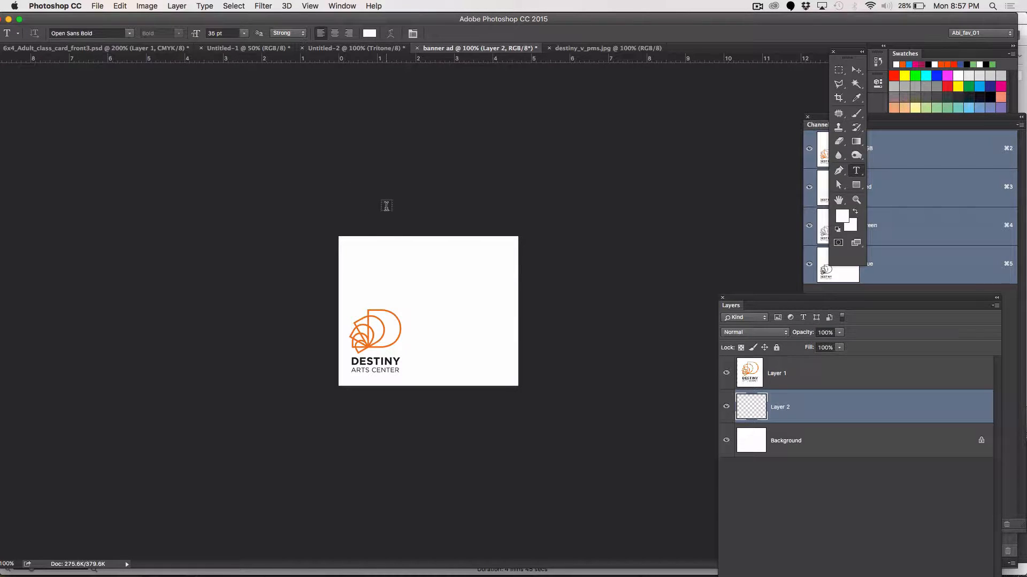
pyautogui.click(370, 33)
pyautogui.moveTo(368, 111); pyautogui.dragTo(309, 234)
pyautogui.click(563, 86)
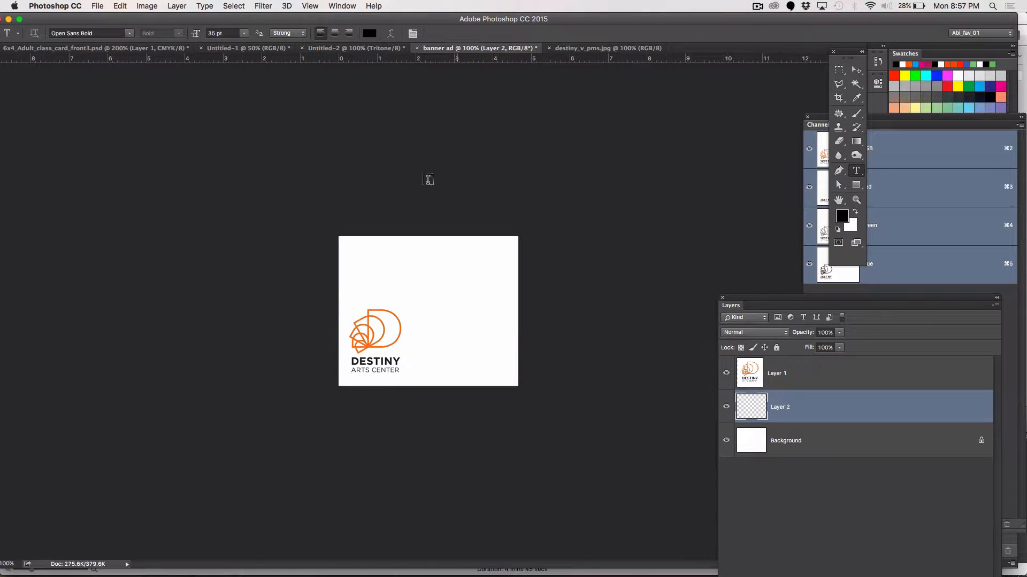
# Step: Add the 35 pt text SUMMER in Montserrat Regular near the banner's upper-left corner, and shift the Layers panel slightly closer to the canvas
pyautogui.click(354, 255)
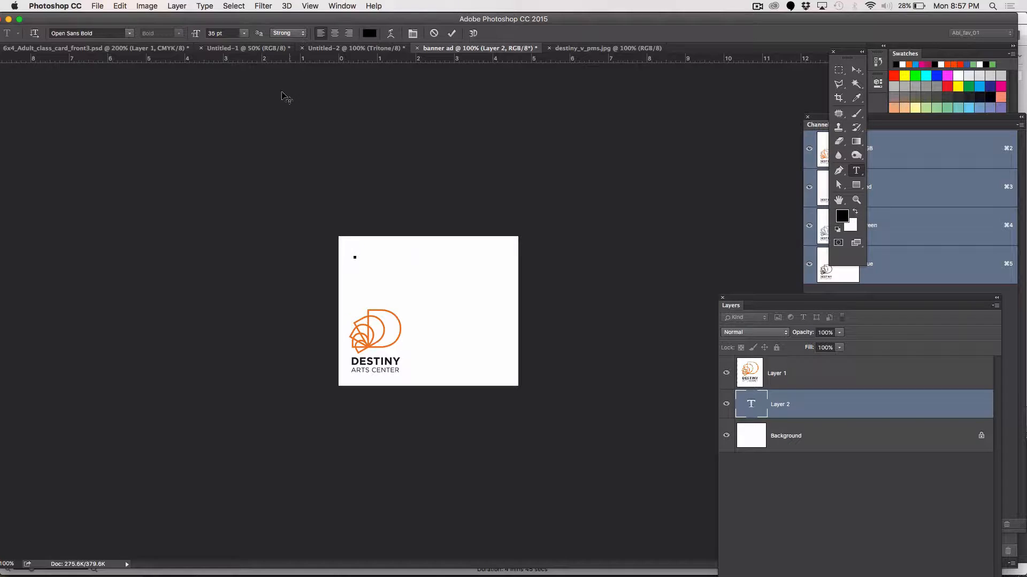
pyautogui.click(103, 34)
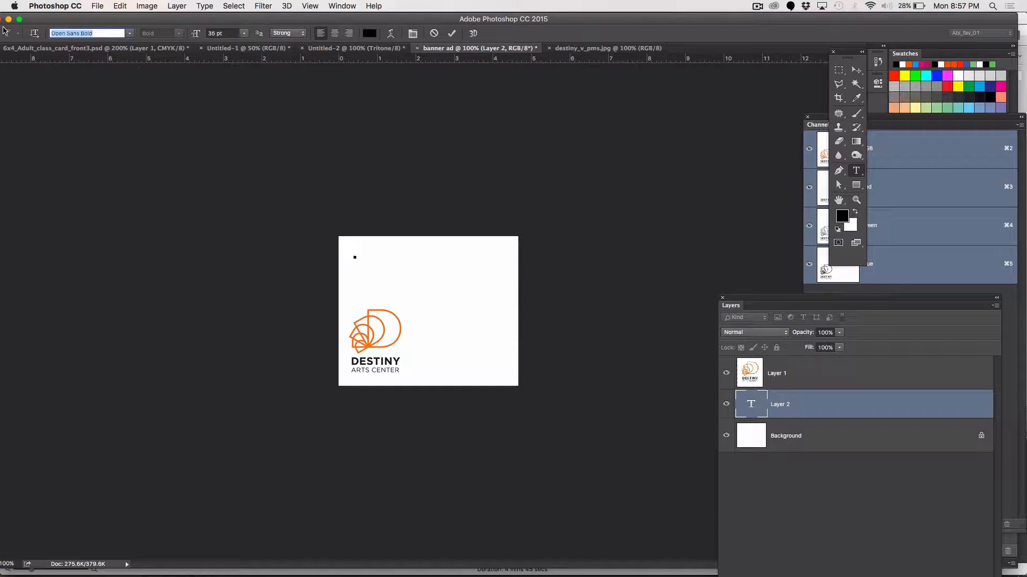
pyautogui.write('mon')
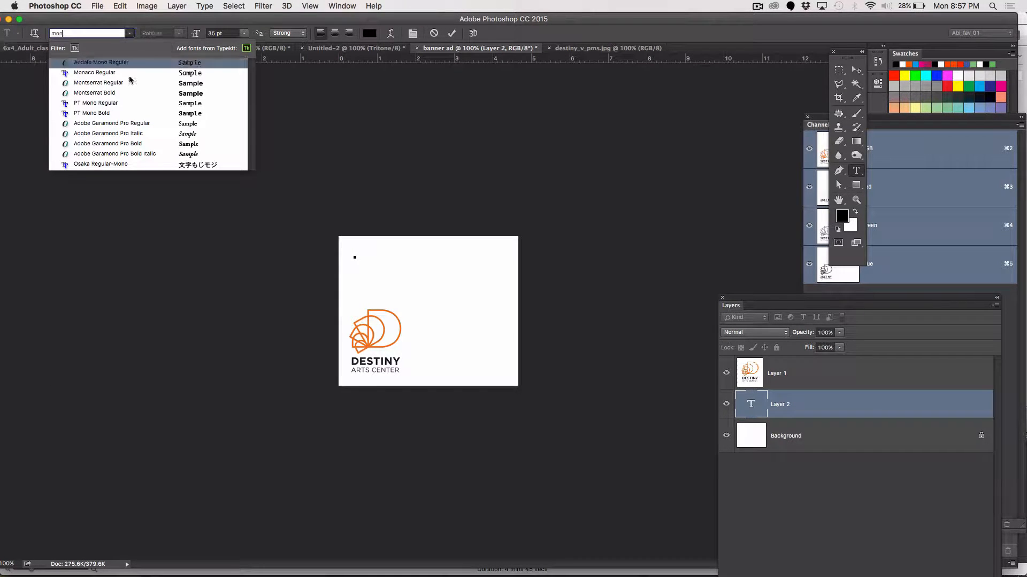
pyautogui.click(133, 82)
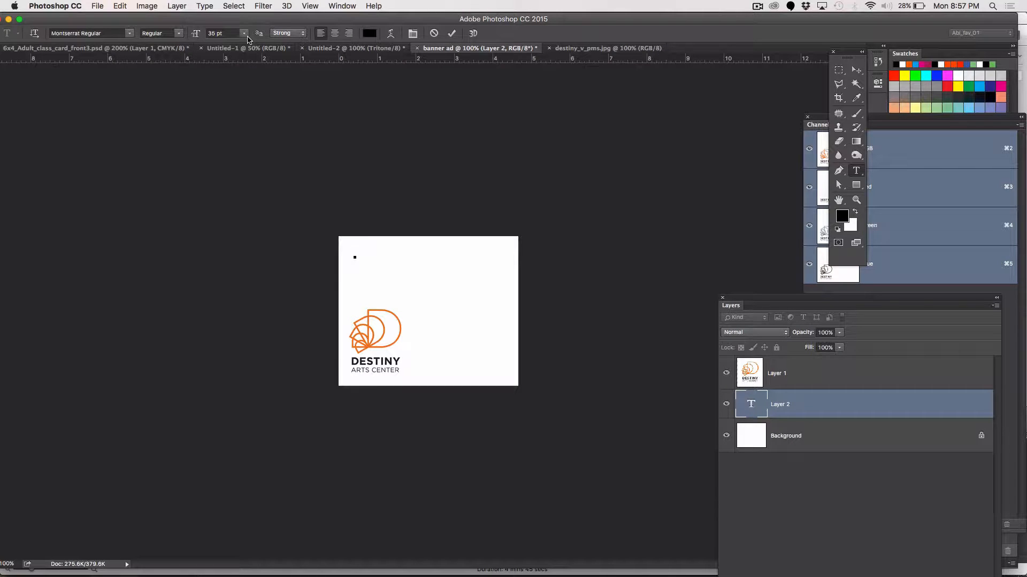
pyautogui.write('SUMMER')
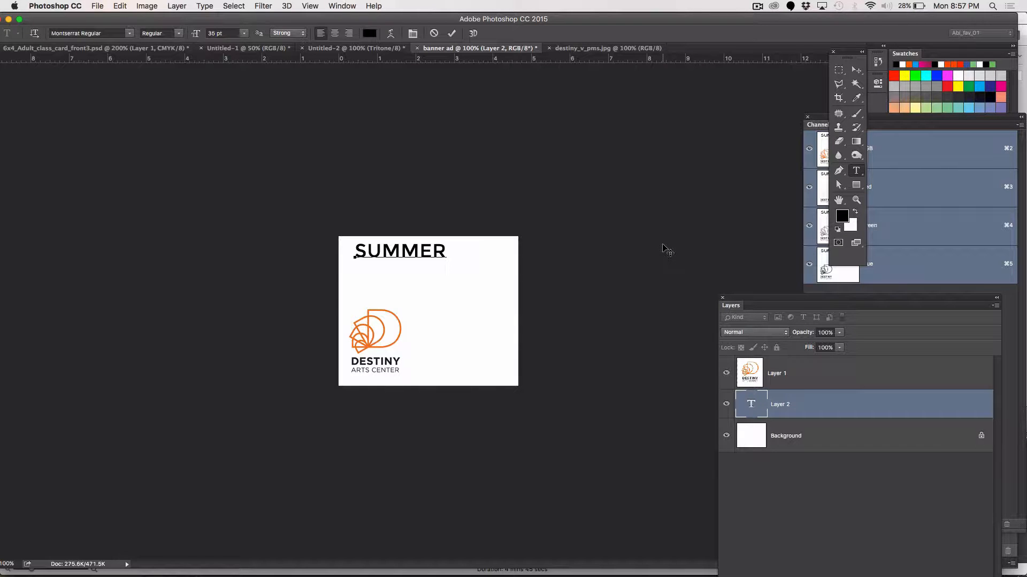
pyautogui.click(856, 70)
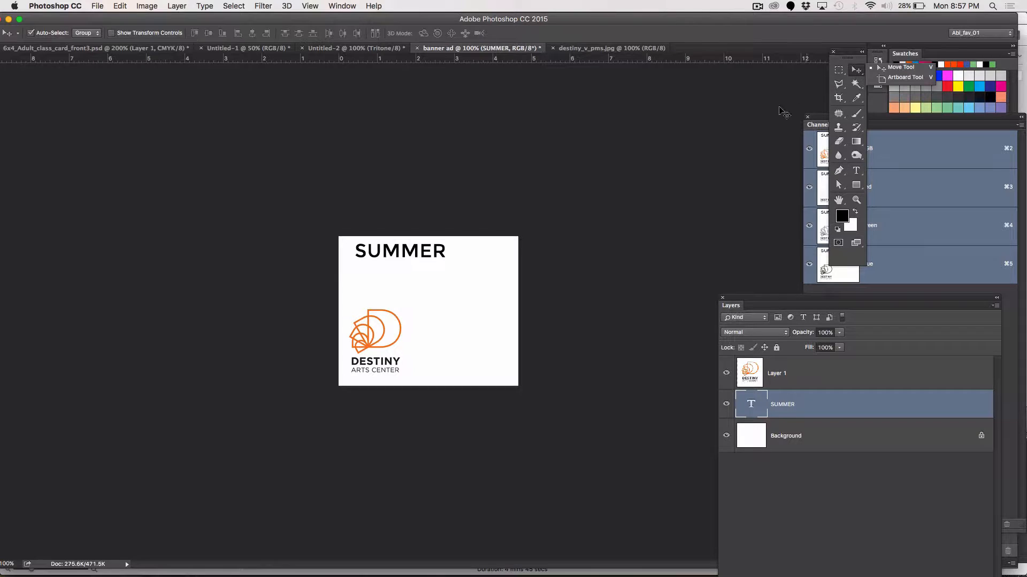
pyautogui.click(760, 300)
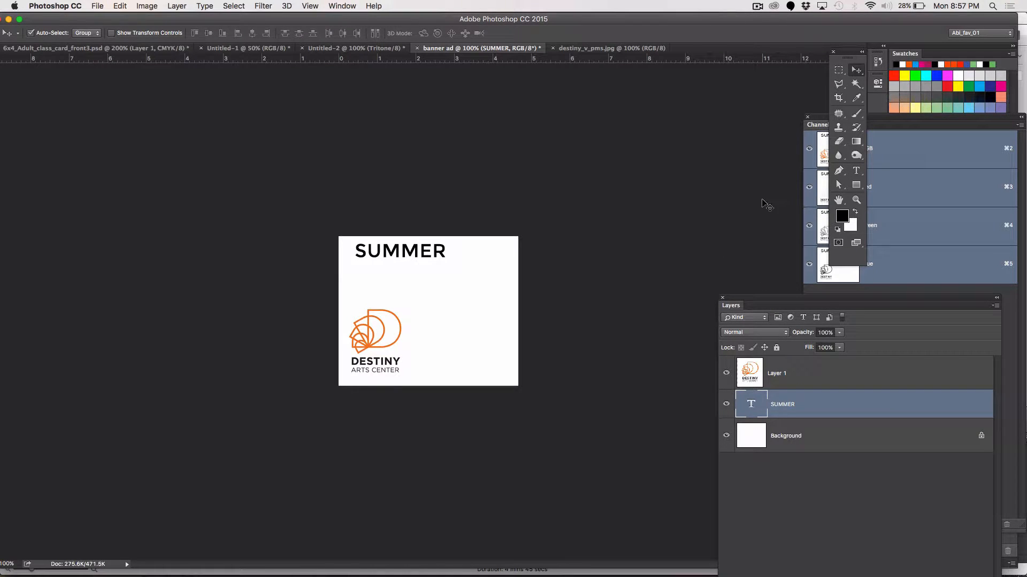
pyautogui.moveTo(740, 300); pyautogui.dragTo(707, 289)
pyautogui.click(856, 170)
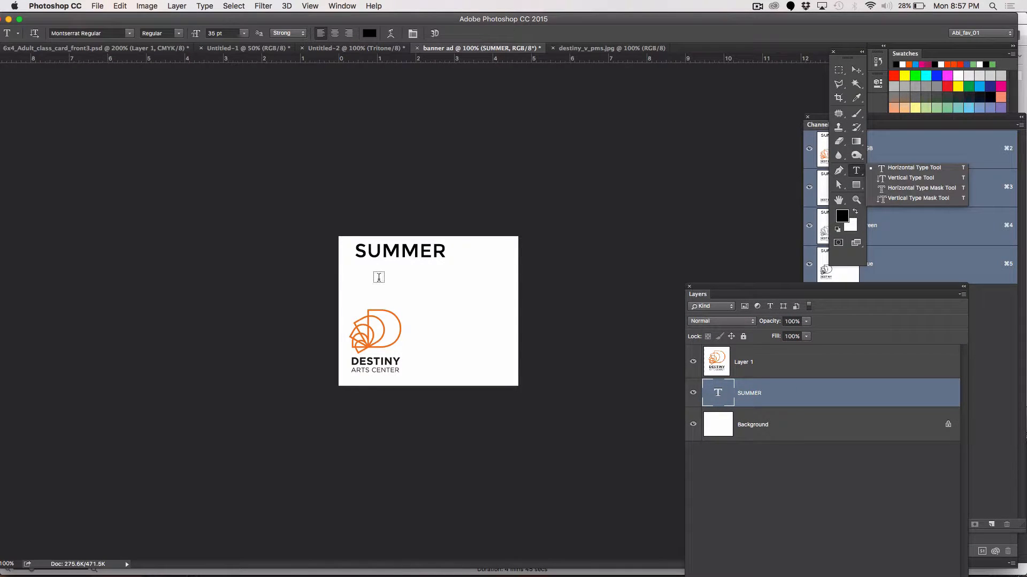
pyautogui.click(356, 270)
pyautogui.press('c')
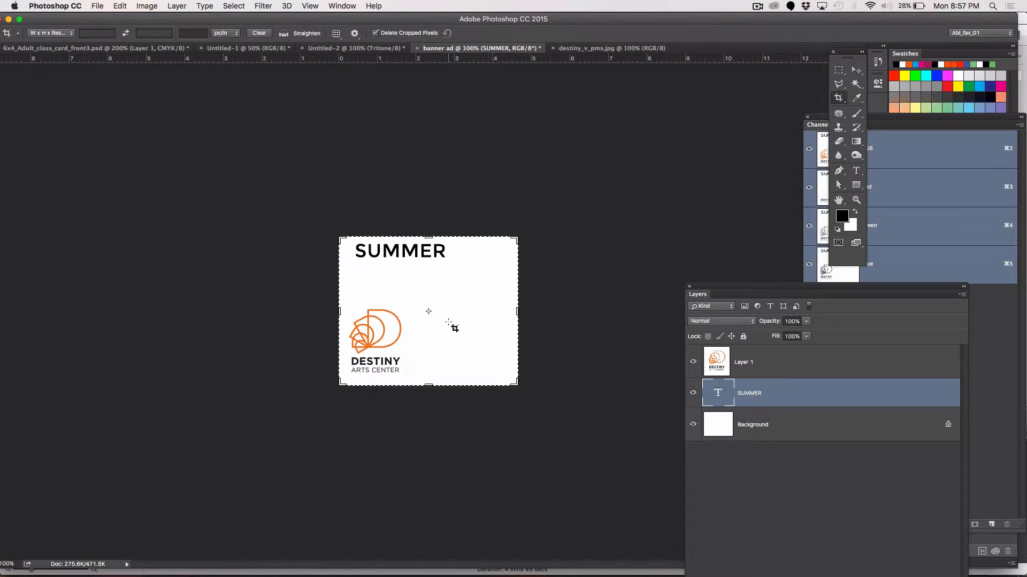
pyautogui.press('s')
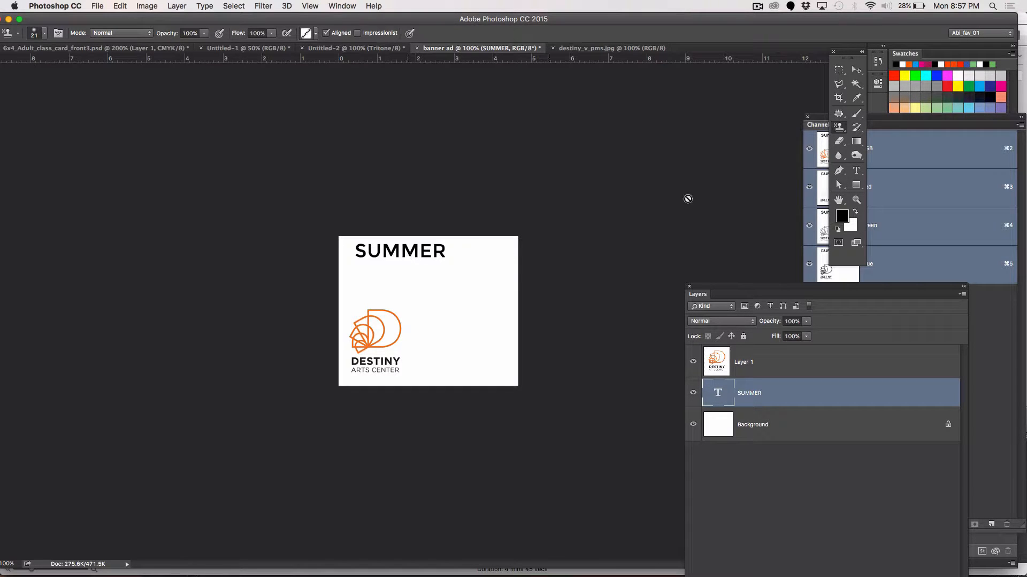
pyautogui.click(859, 172)
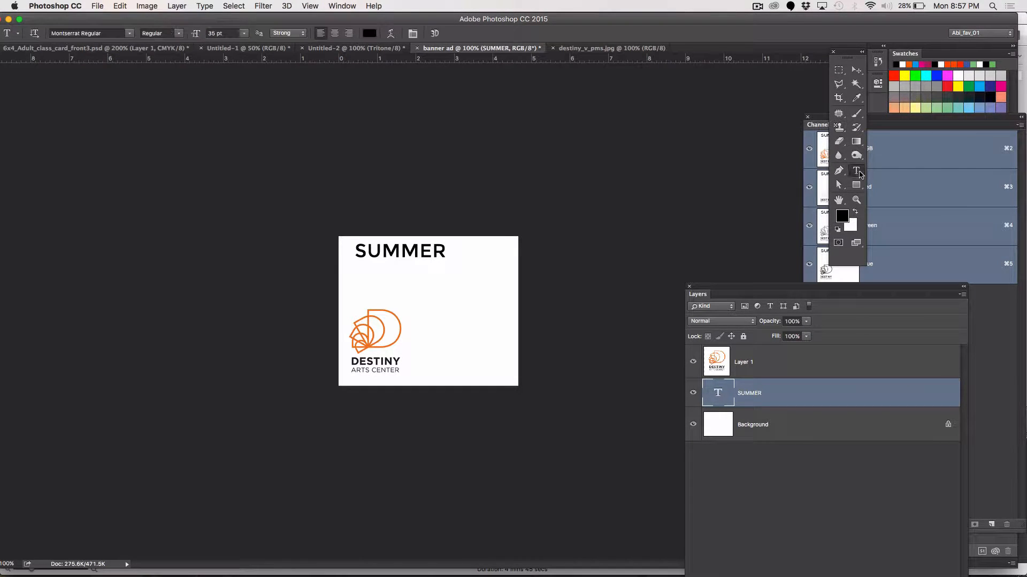
pyautogui.click(358, 284)
# Step: Add the text CLASSES directly below SUMMER on its own layer above the logo layer, and deselect all layers
pyautogui.click(754, 368)
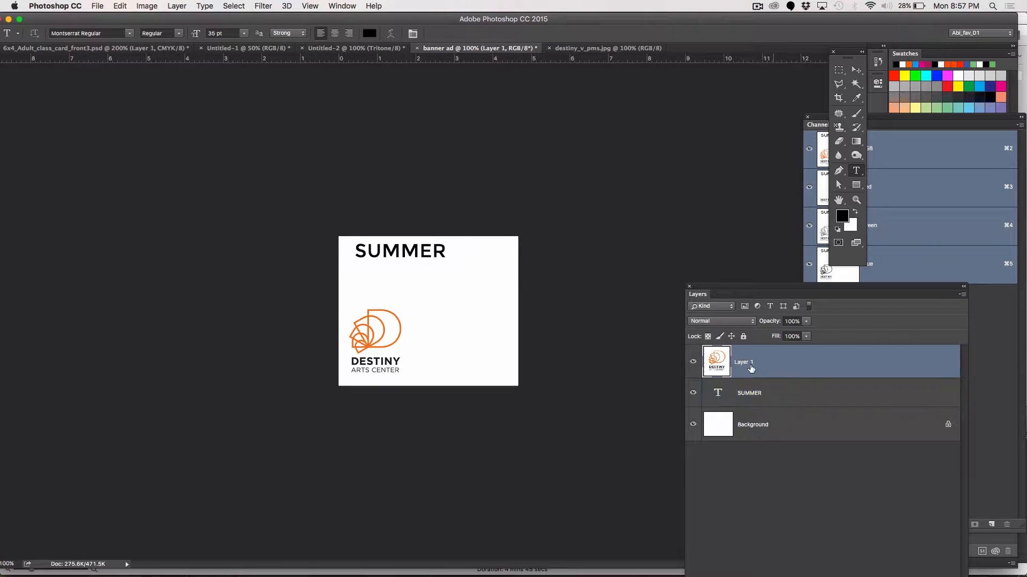
pyautogui.click(353, 282)
pyautogui.write('CLA')
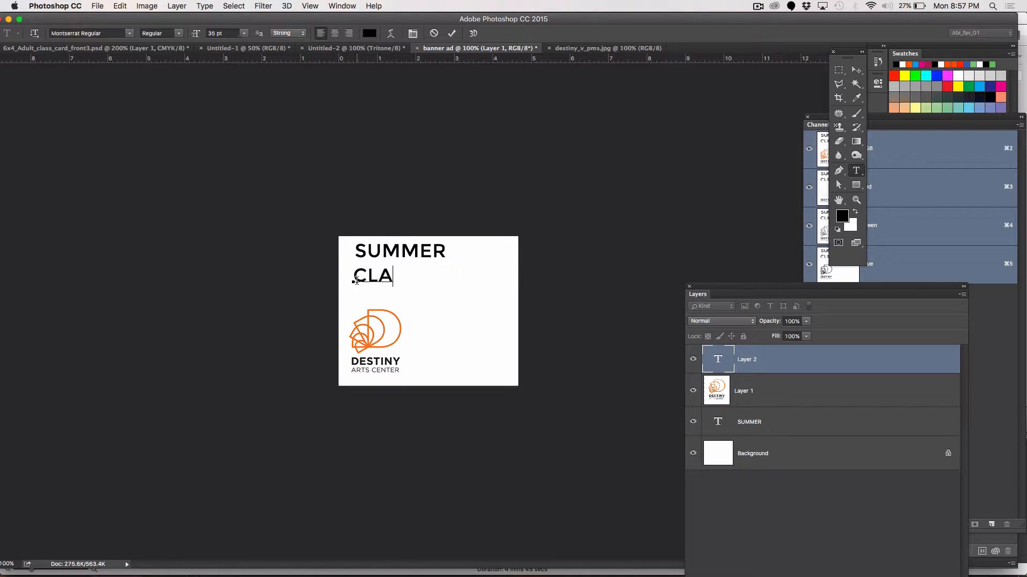
pyautogui.write('SSWE')
pyautogui.press('BackSpace')
pyautogui.press('BackSpace')
pyautogui.write('ES')
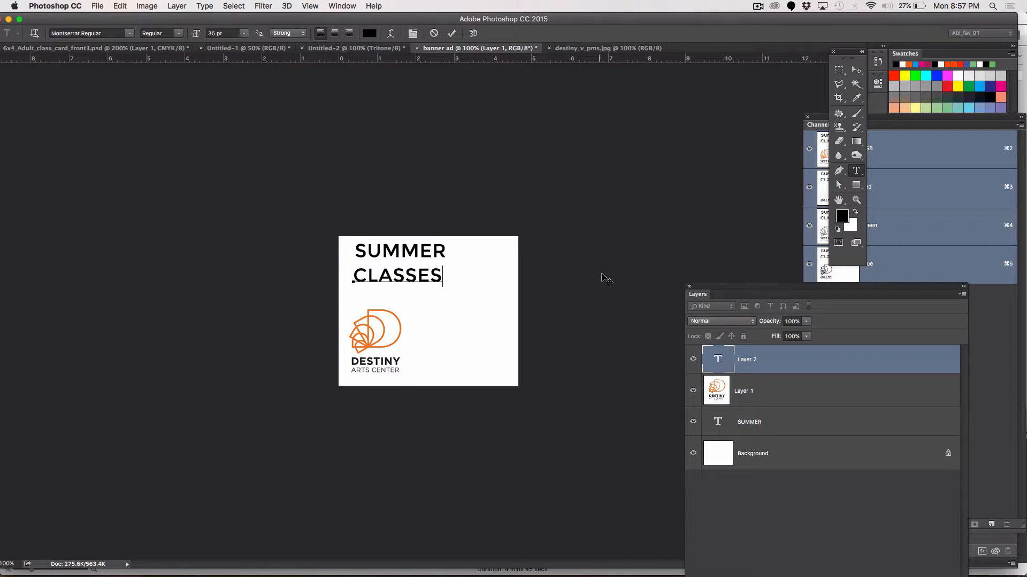
pyautogui.click(852, 71)
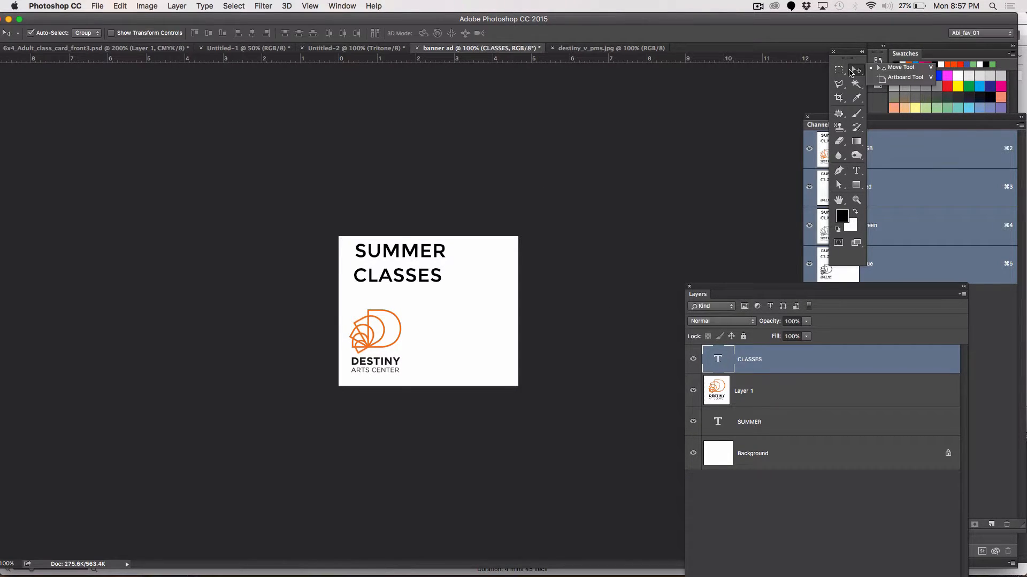
pyautogui.click(903, 68)
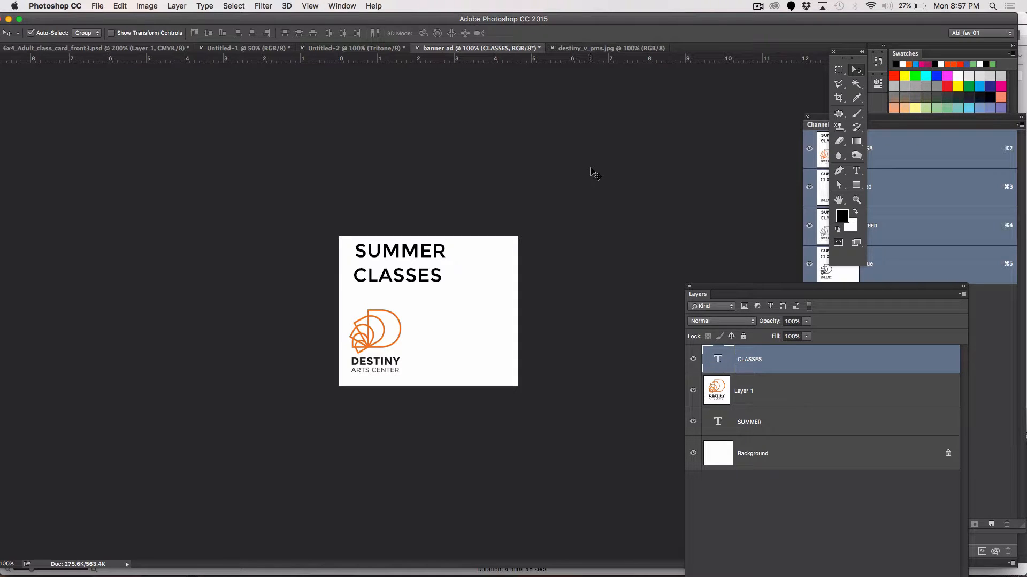
pyautogui.click(636, 210)
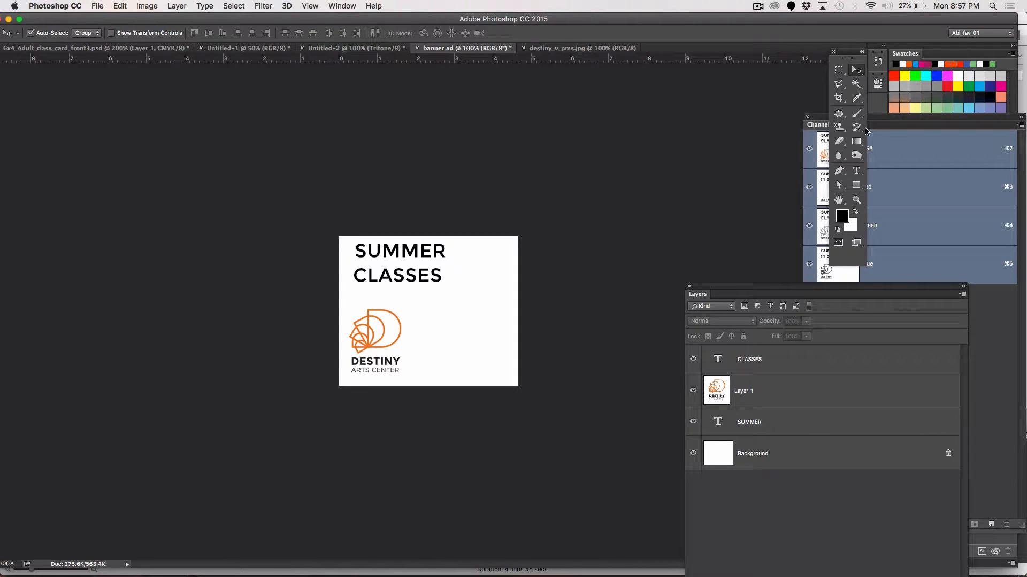
# Step: Add the text SIGN UP just below CLASSES as a separate text layer directly above the logo layer
pyautogui.click(858, 172)
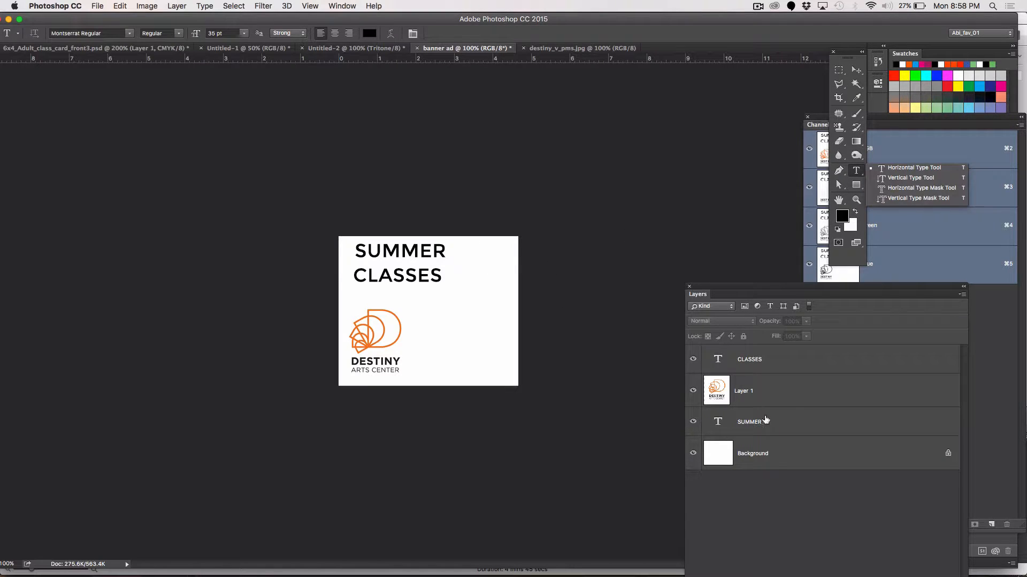
pyautogui.click(767, 393)
pyautogui.click(724, 391)
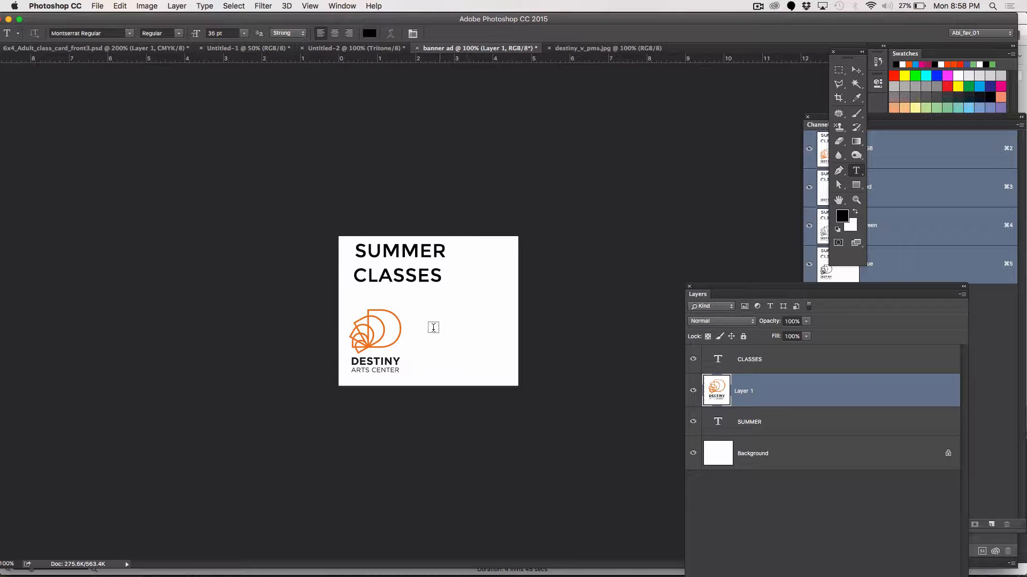
pyautogui.click(354, 294)
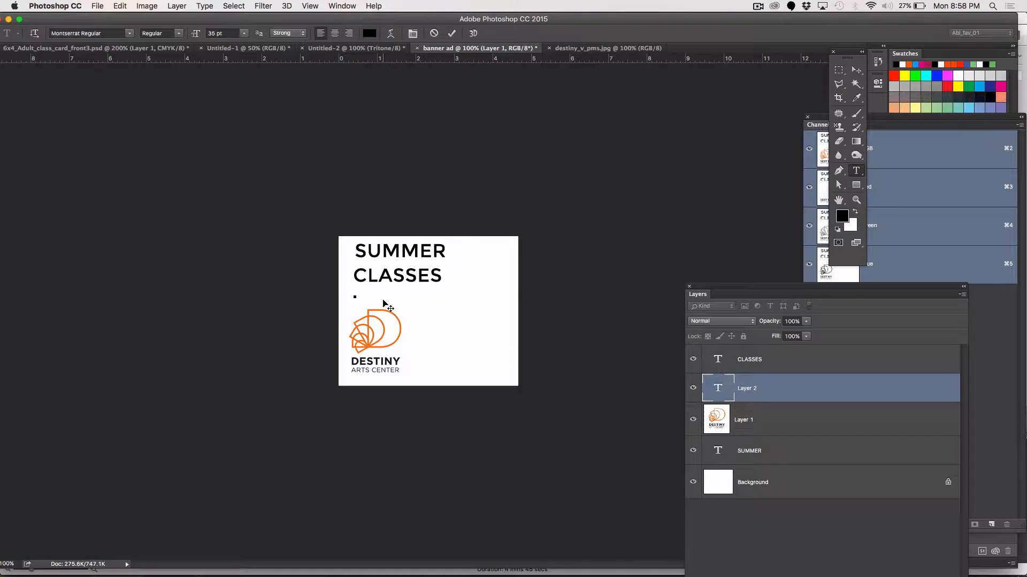
pyautogui.write('SIGN ')
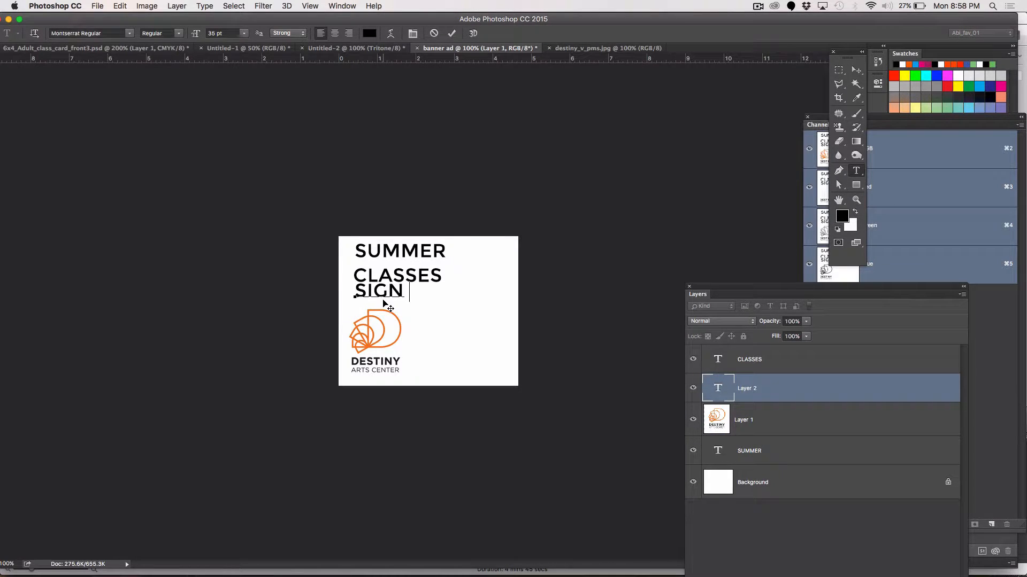
pyautogui.write('UP')
pyautogui.click(856, 69)
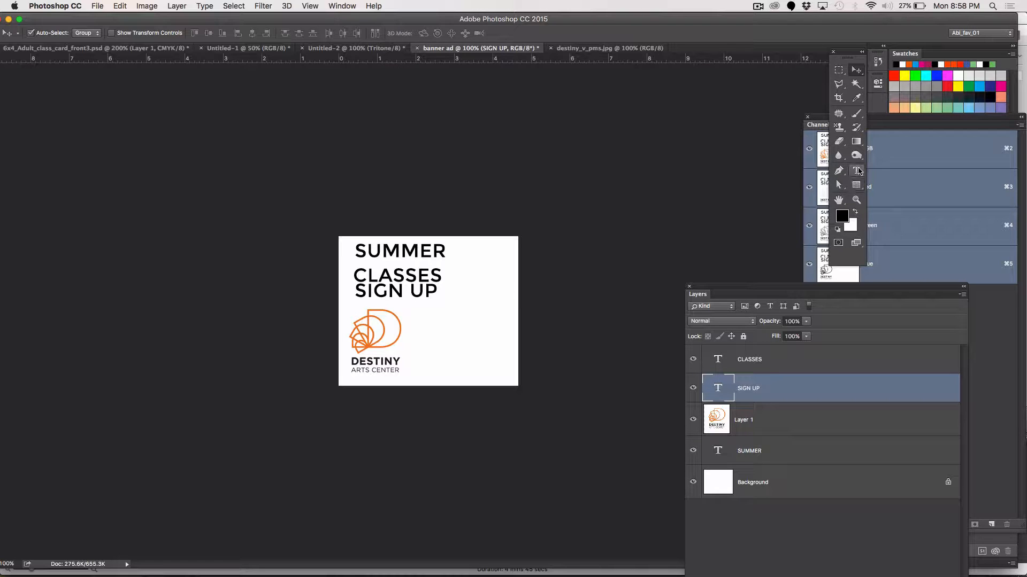
pyautogui.click(857, 171)
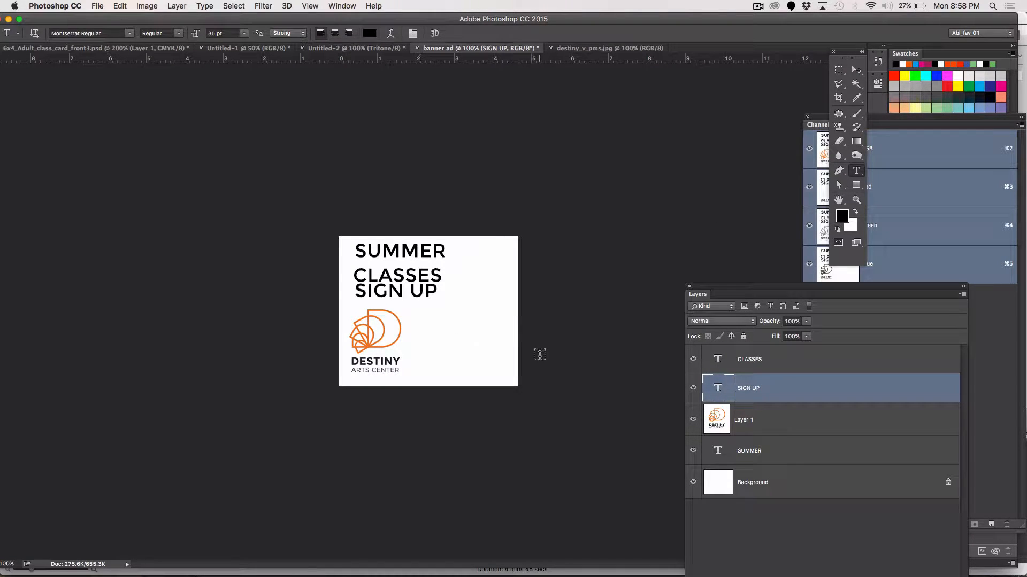
pyautogui.press('w')
pyautogui.hotkey('shift', 'w')
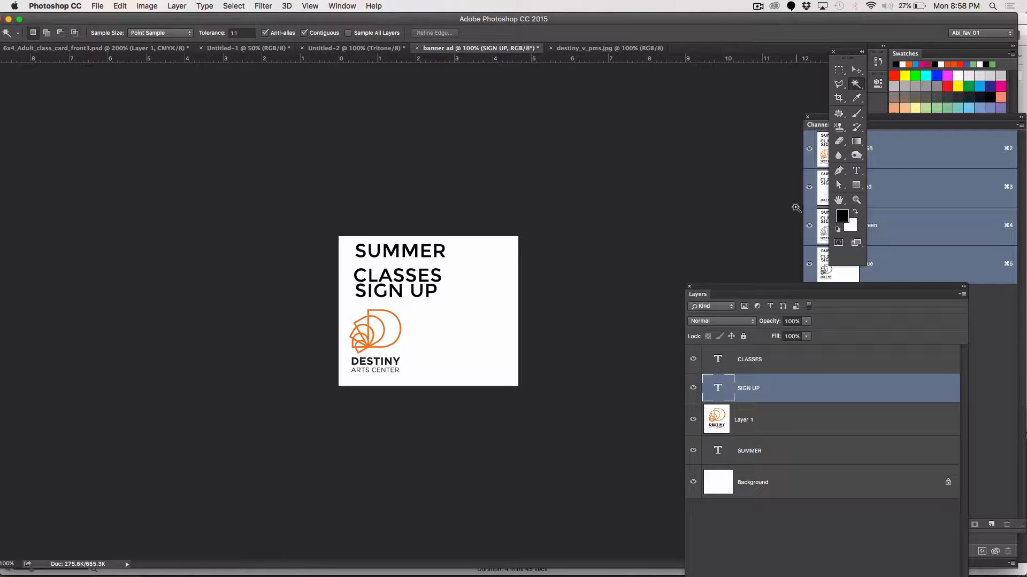
# Step: Add the text NOW beside the logo's orange symbol as a separate text layer directly above the logo layer
pyautogui.click(773, 415)
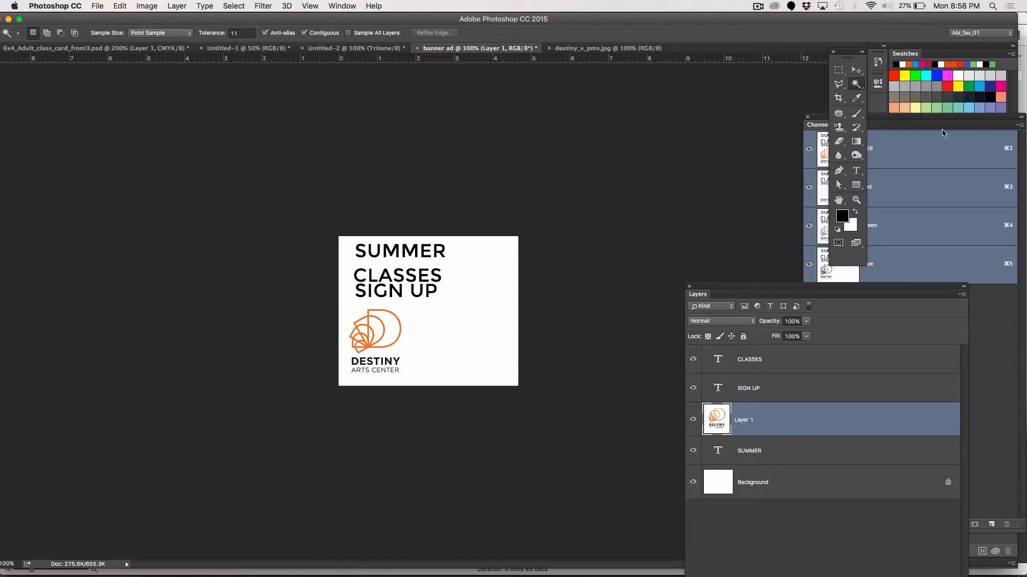
pyautogui.click(857, 170)
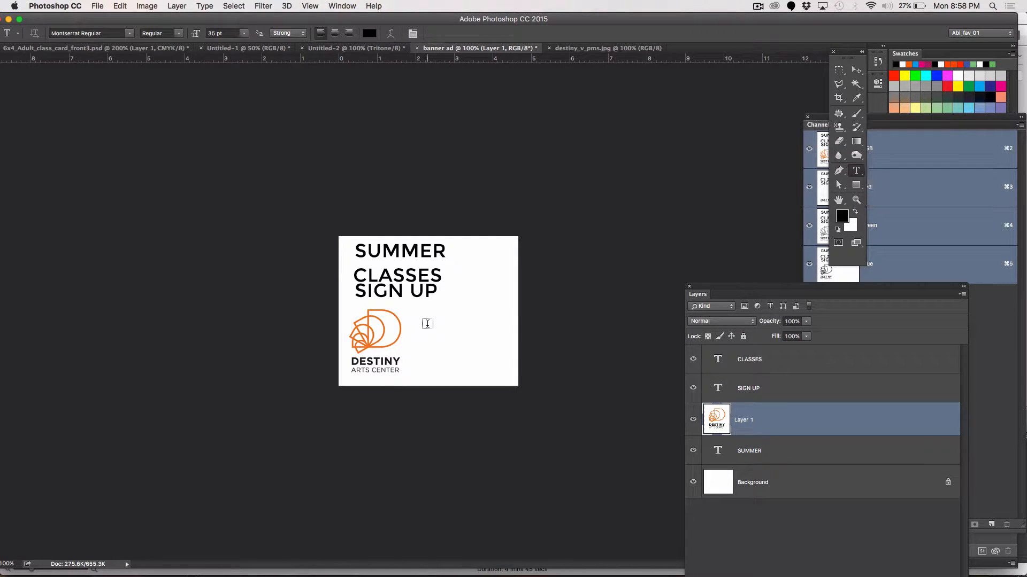
pyautogui.press('w')
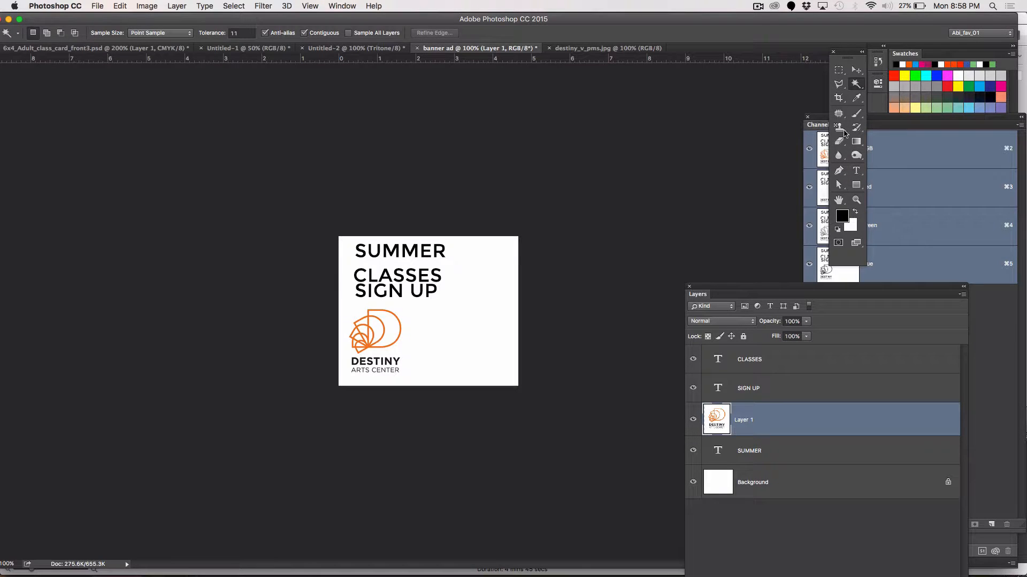
pyautogui.click(856, 170)
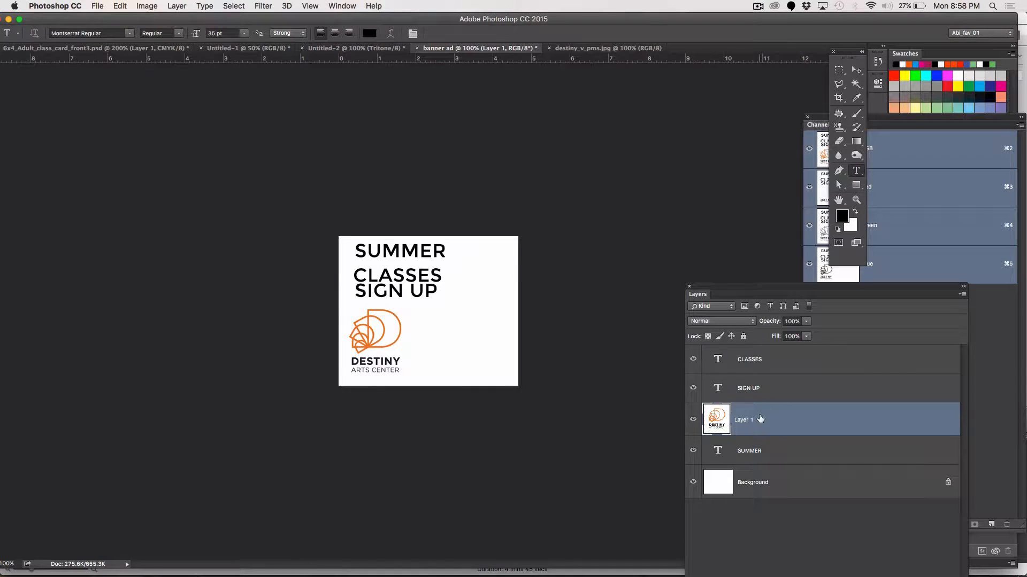
pyautogui.click(417, 336)
pyautogui.write('NOW')
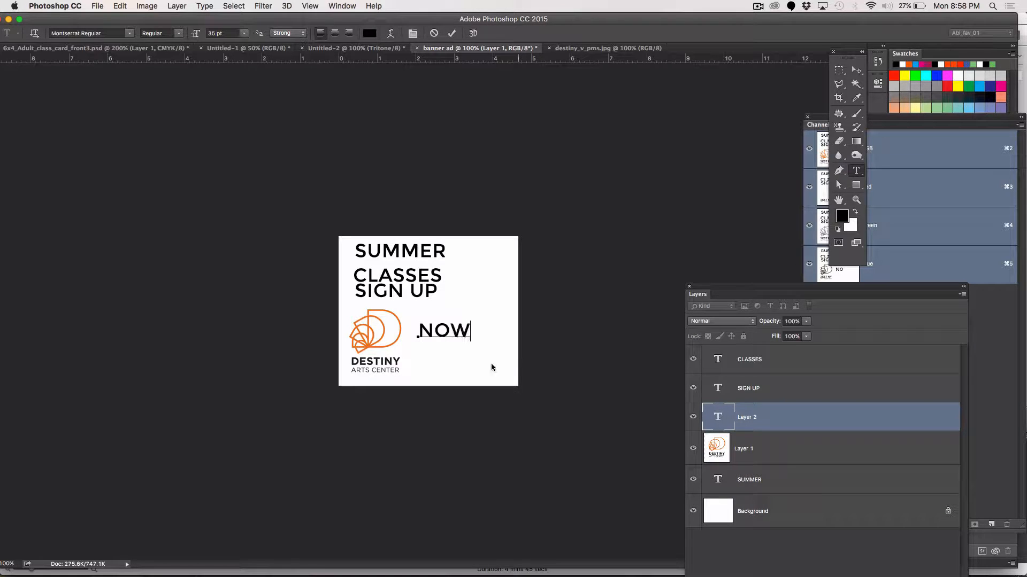
# Step: Change the font of the text NOW beside the logo to Impact Regular
pyautogui.moveTo(470, 325); pyautogui.dragTo(402, 324)
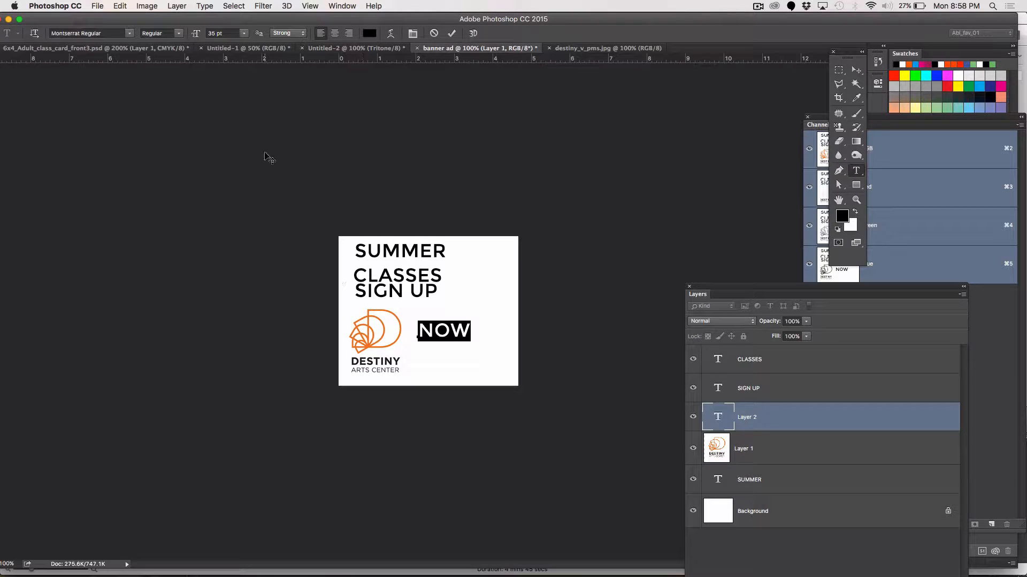
pyautogui.click(130, 33)
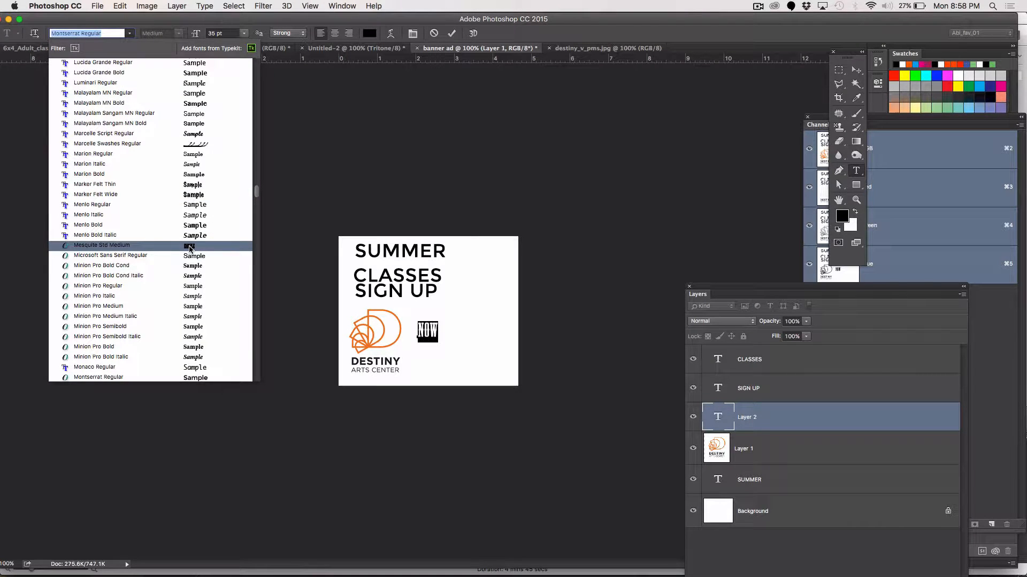
pyautogui.scroll(-6, 186, 250)
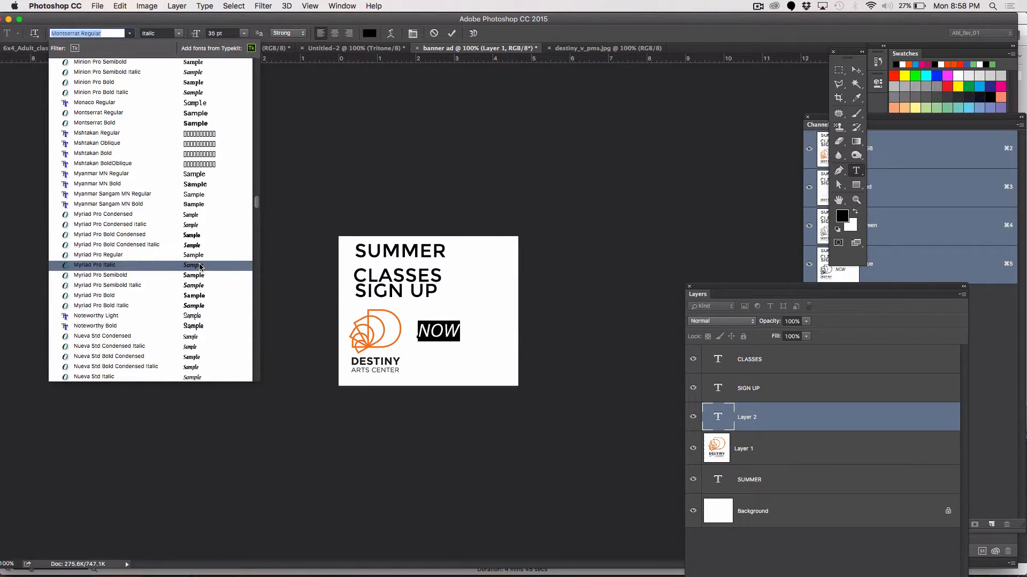
pyautogui.scroll(6, 200, 266)
pyautogui.scroll(8, 200, 267)
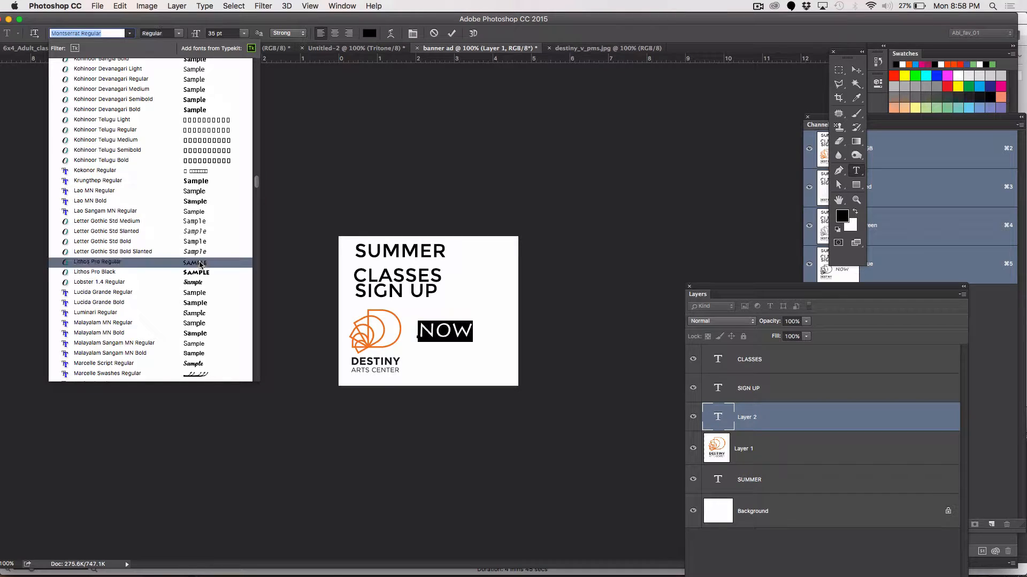
pyautogui.scroll(3, 200, 266)
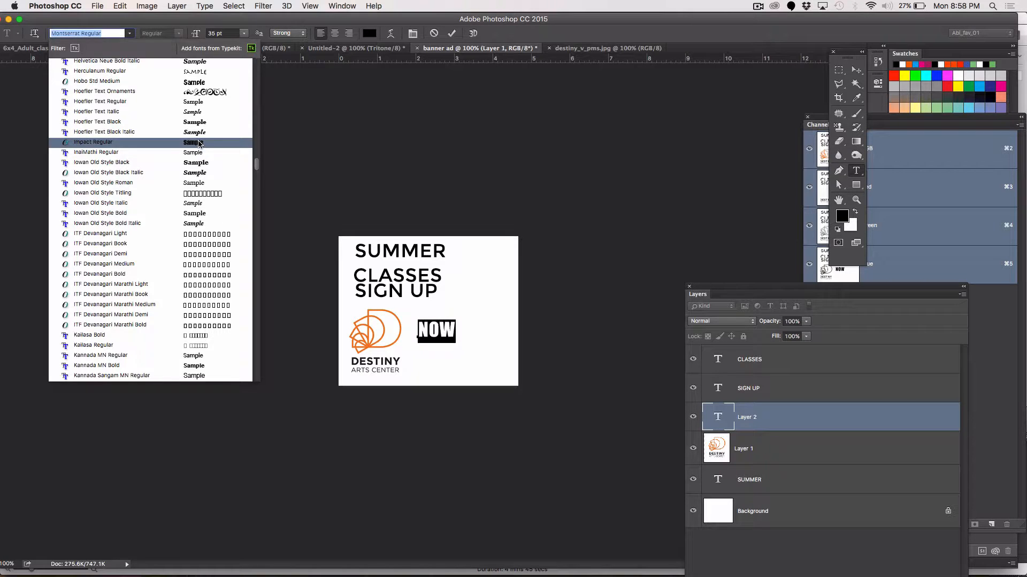
pyautogui.click(199, 143)
# Step: Enlarge the text NOW to 90 pt
pyautogui.click(211, 33)
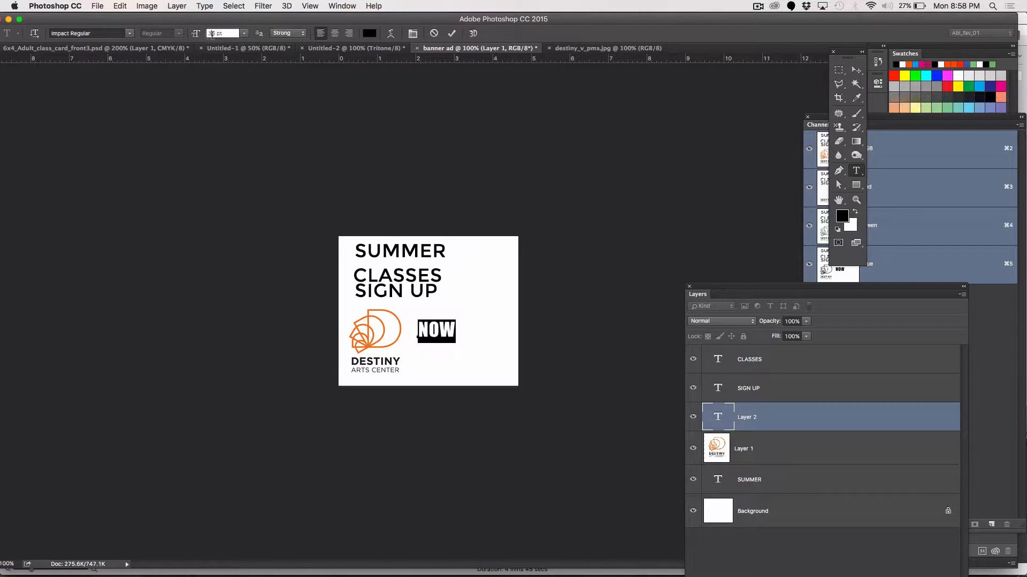
pyautogui.press('Up')
pyautogui.press('Up')
pyautogui.press('Up')
pyautogui.press('Up')
pyautogui.press('Up')
pyautogui.press('Up')
pyautogui.press('Up')
pyautogui.press('Up')
pyautogui.press('Up')
pyautogui.press('Up')
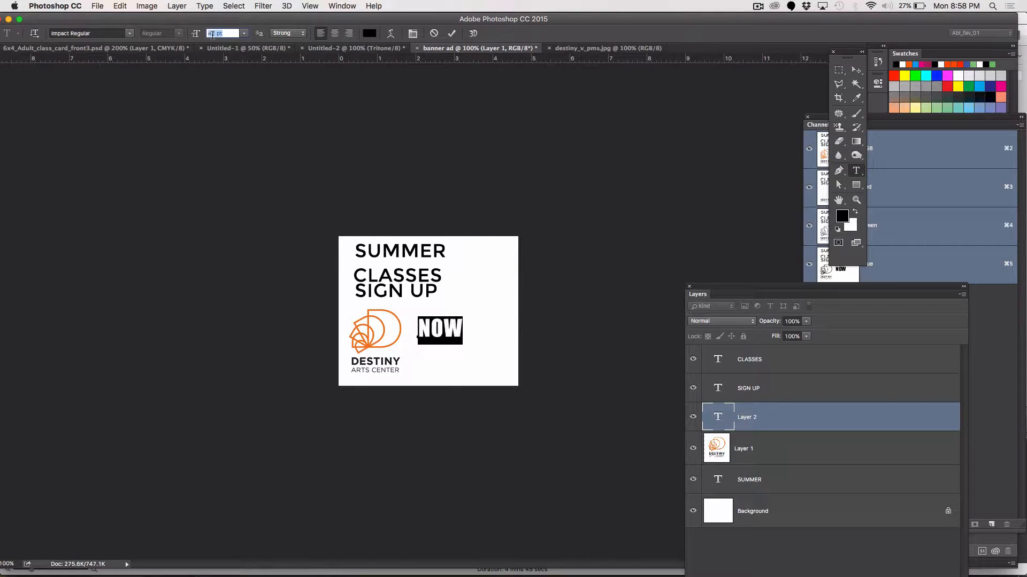
pyautogui.press('Up')
pyautogui.press('Up')
pyautogui.press('Up')
pyautogui.press('Up')
pyautogui.press('Up')
pyautogui.press('Up')
pyautogui.press('Up')
pyautogui.press('Up')
pyautogui.press('Up')
pyautogui.press('Up')
pyautogui.press('Up')
pyautogui.press('Up')
pyautogui.press('Up')
pyautogui.press('Up')
pyautogui.press('Up')
pyautogui.press('Up')
pyautogui.press('Up')
pyautogui.press('Up')
pyautogui.press('Up')
pyautogui.press('Up')
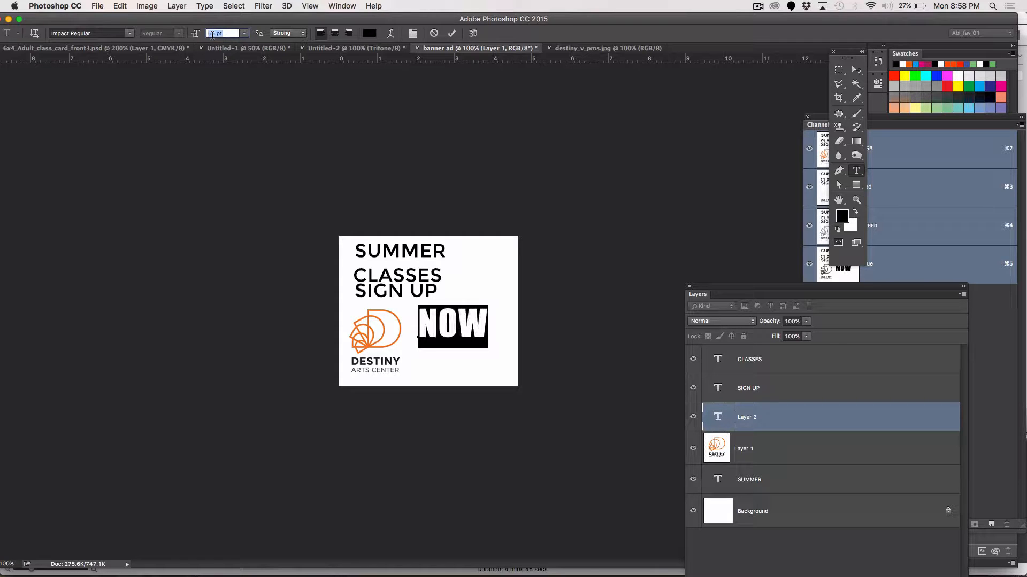
pyautogui.press('Up')
pyautogui.press('Up')
pyautogui.press('Up')
pyautogui.press('Up')
pyautogui.press('Up')
pyautogui.press('Up')
pyautogui.press('Up')
pyautogui.press('Up')
pyautogui.press('Up')
pyautogui.press('Up')
pyautogui.press('Up')
pyautogui.press('Up')
pyautogui.press('Up')
pyautogui.press('Up')
pyautogui.press('Up')
pyautogui.press('Up')
pyautogui.press('Up')
pyautogui.press('Up')
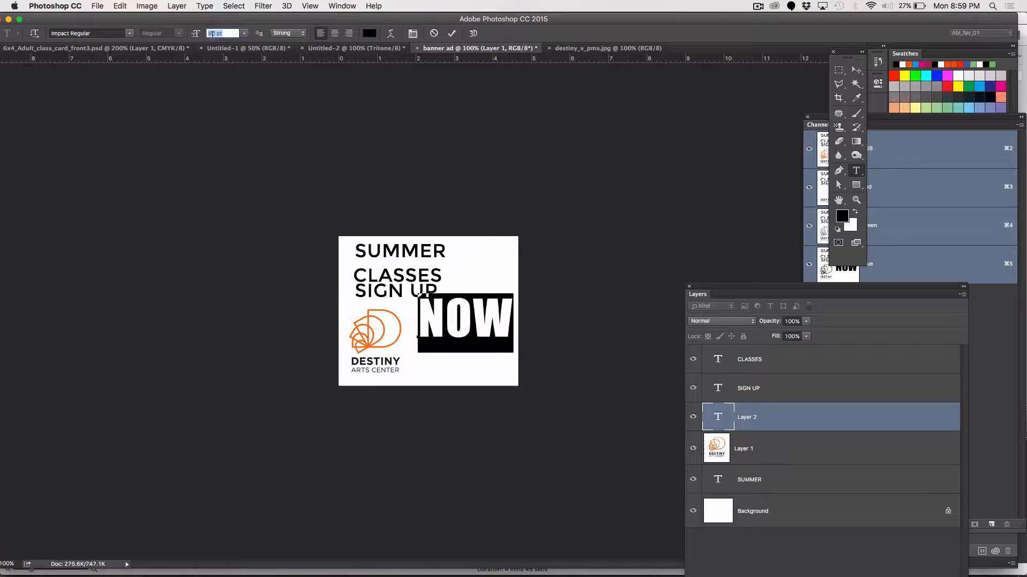
# Step: Color the text NOW bright red (f90c0c), and shift the Layers panel closer to the canvas
pyautogui.click(369, 33)
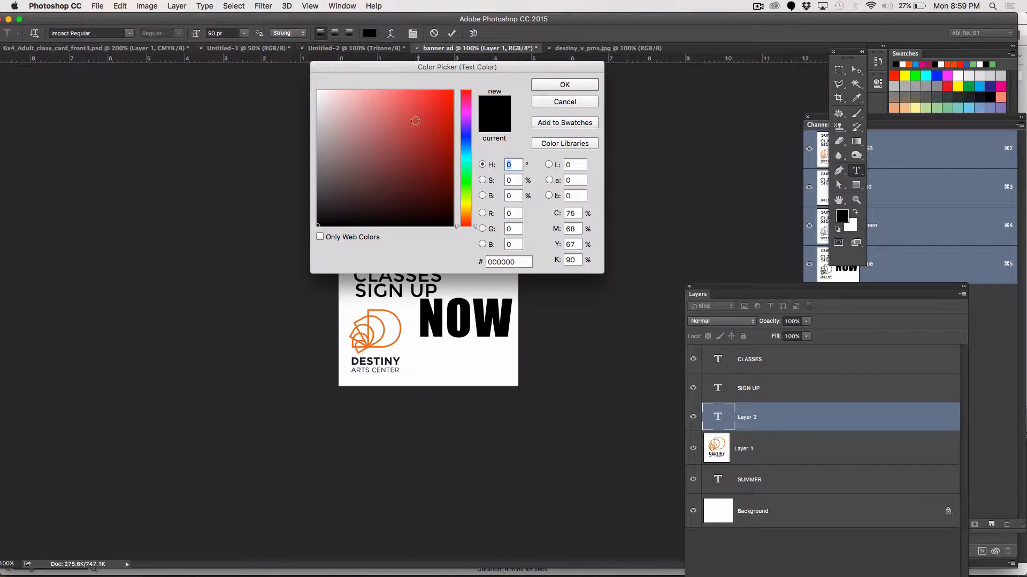
pyautogui.click(447, 94)
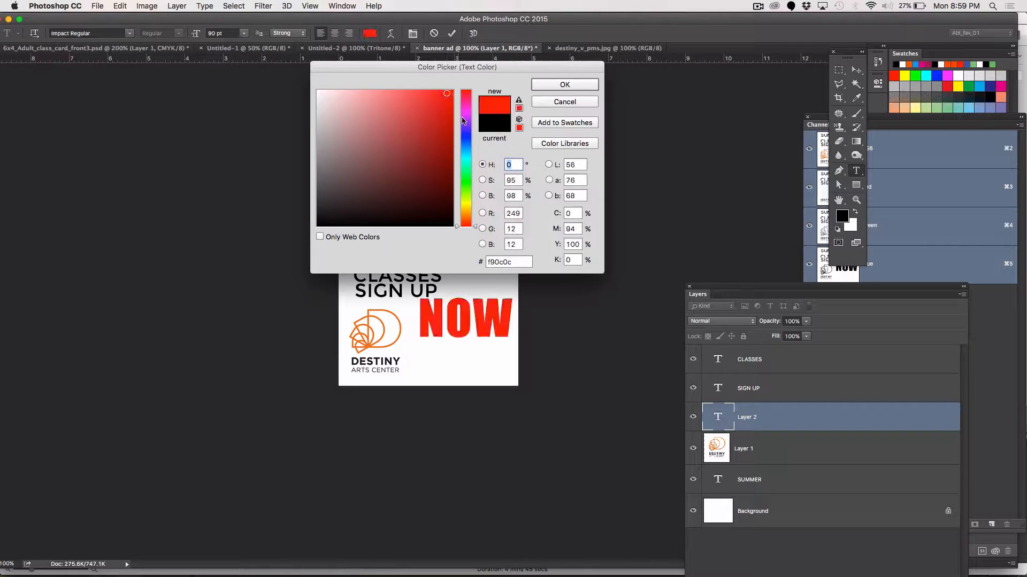
pyautogui.click(566, 84)
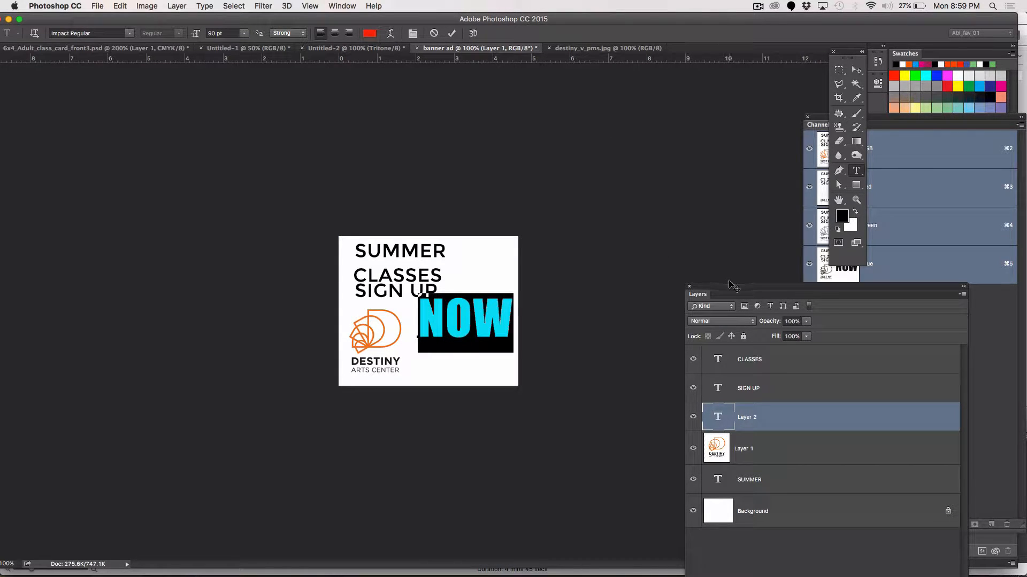
pyautogui.moveTo(722, 287); pyautogui.dragTo(667, 288)
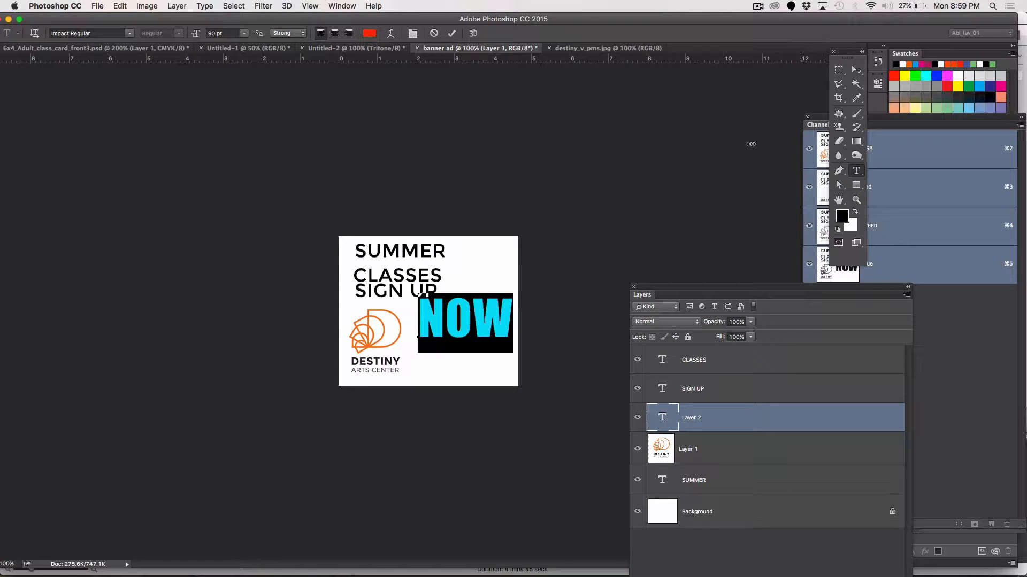
# Step: Reposition the text so SUMMER, CLASSES and SIGN UP stack evenly above the logo and NOW sits lower beside it, and deselect all layers
pyautogui.click(856, 72)
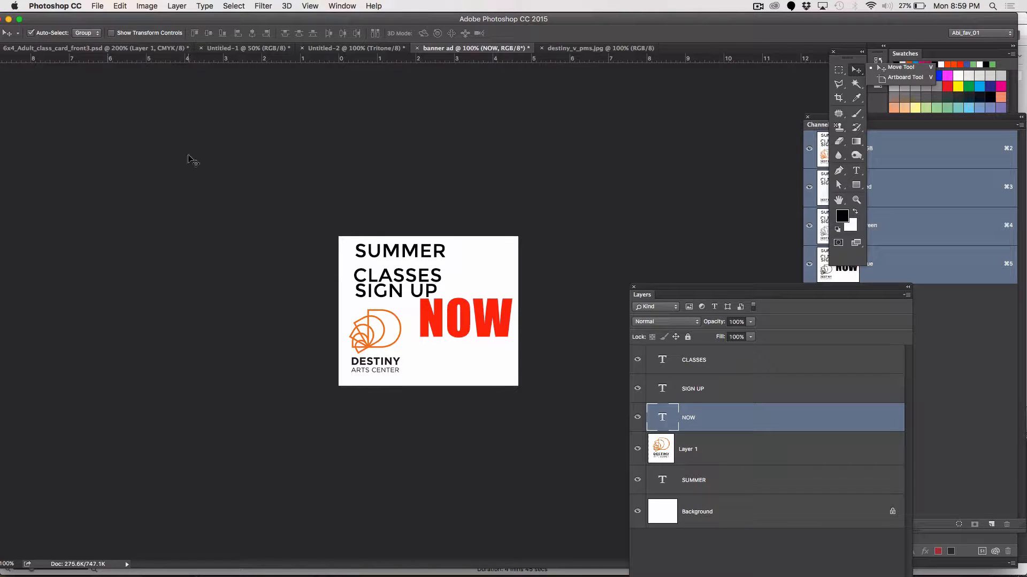
pyautogui.click(364, 276)
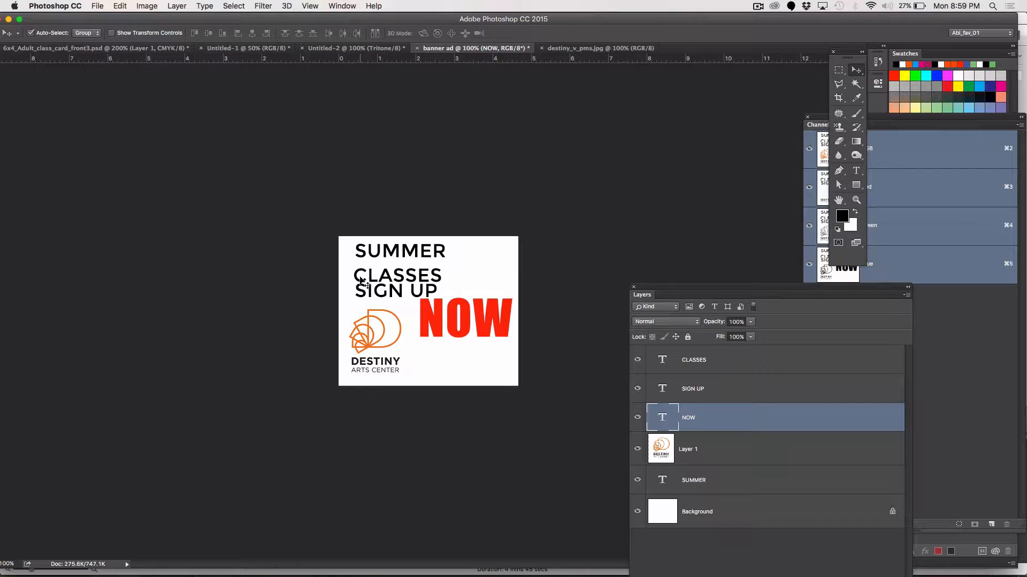
pyautogui.click(358, 276)
pyautogui.moveTo(357, 276); pyautogui.dragTo(366, 294)
pyautogui.moveTo(383, 251)
pyautogui.mouseDown()
pyautogui.moveTo(394, 251)
pyautogui.moveTo(390, 264)
pyautogui.mouseUp()
pyautogui.moveTo(478, 331); pyautogui.dragTo(474, 354)
pyautogui.click(653, 197)
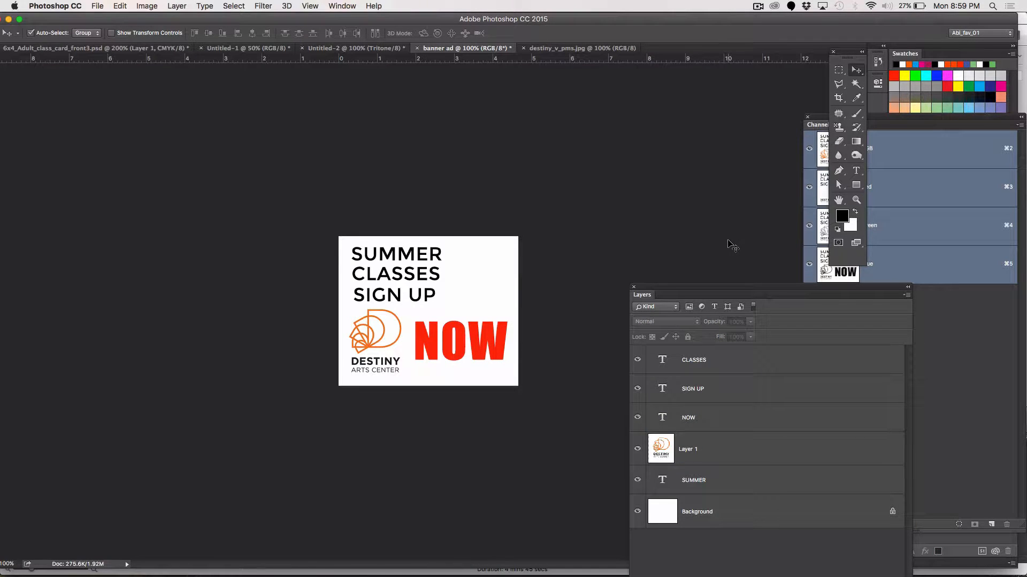
# Step: Save the banner to the Desktop as banner ad.psd in Photoshop format with layers and maximized compatibility
pyautogui.click(99, 6)
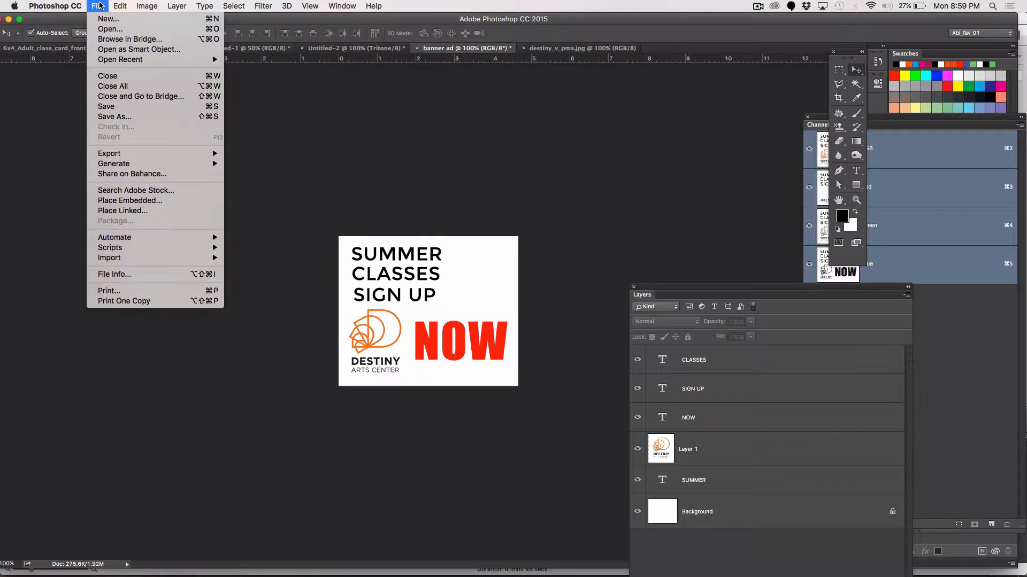
pyautogui.click(103, 121)
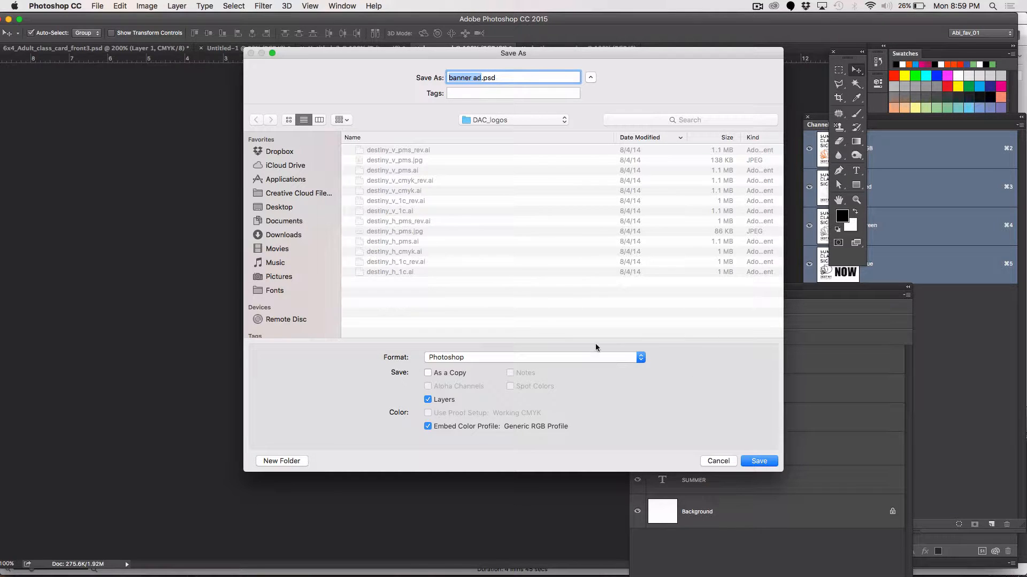
pyautogui.click(279, 208)
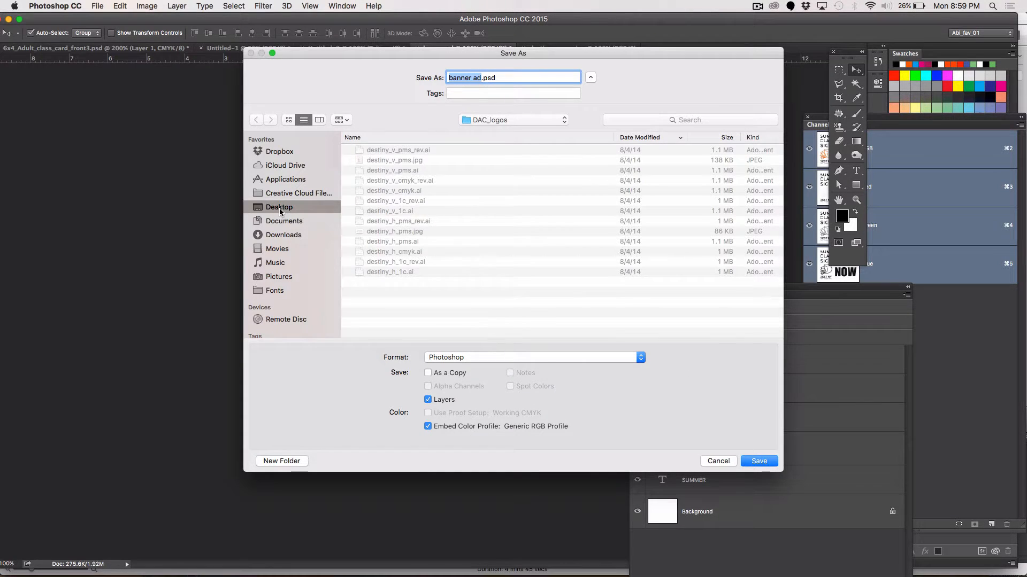
pyautogui.click(759, 461)
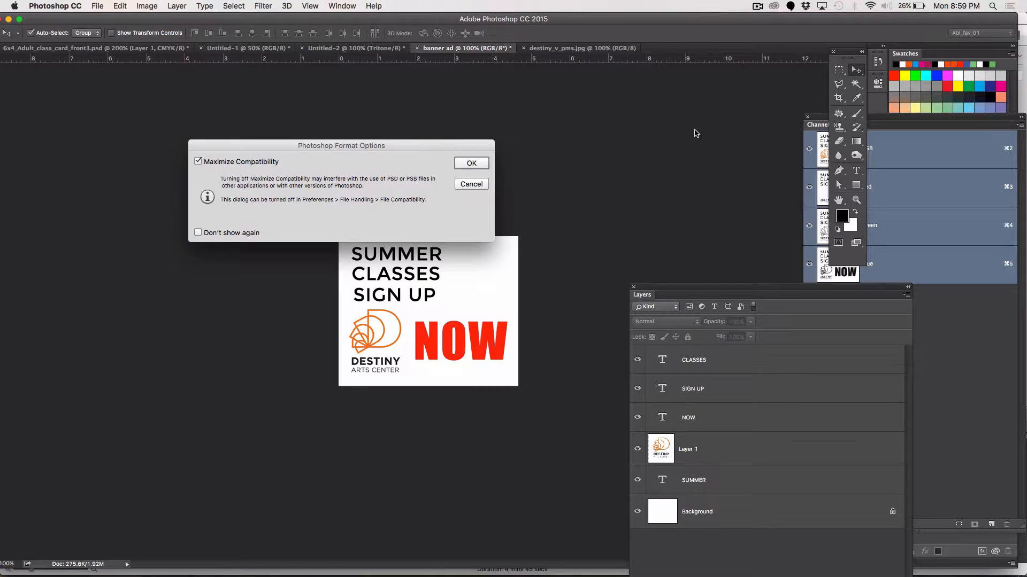
pyautogui.click(468, 164)
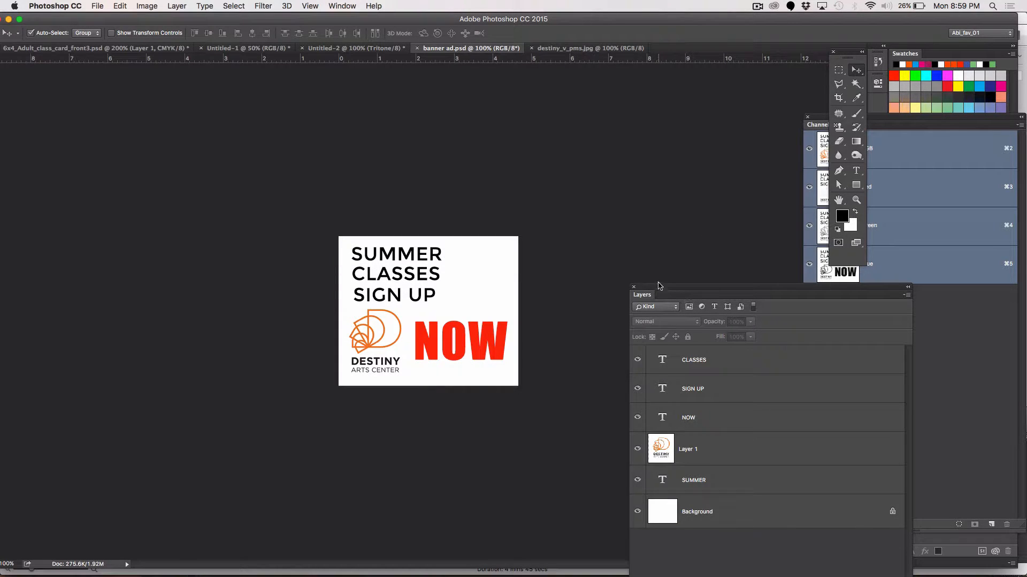
# Step: Show the Timeline as a floating panel below the canvas, and move the Layers panel away from the banner
pyautogui.moveTo(662, 290); pyautogui.dragTo(725, 294)
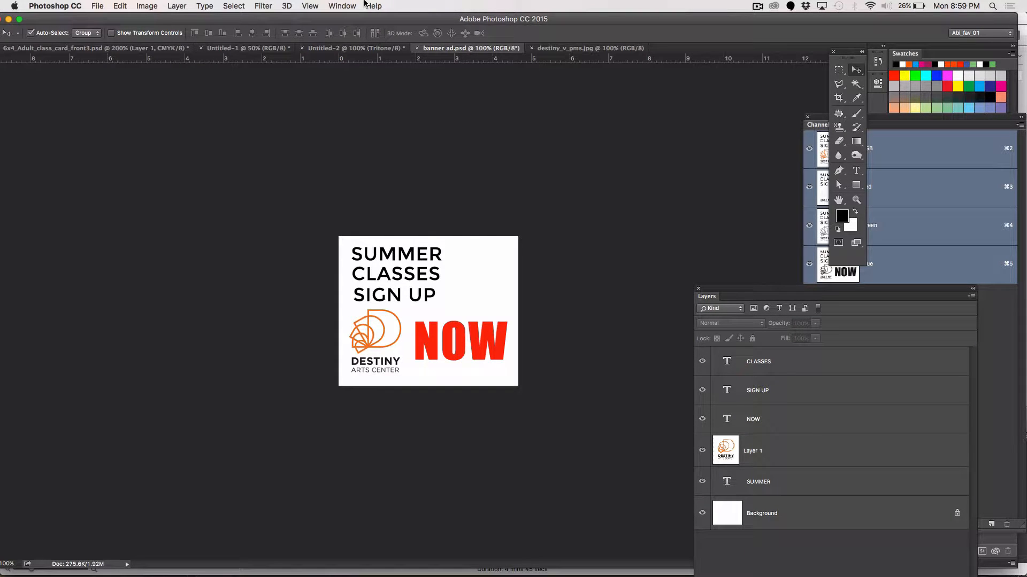
pyautogui.click(343, 6)
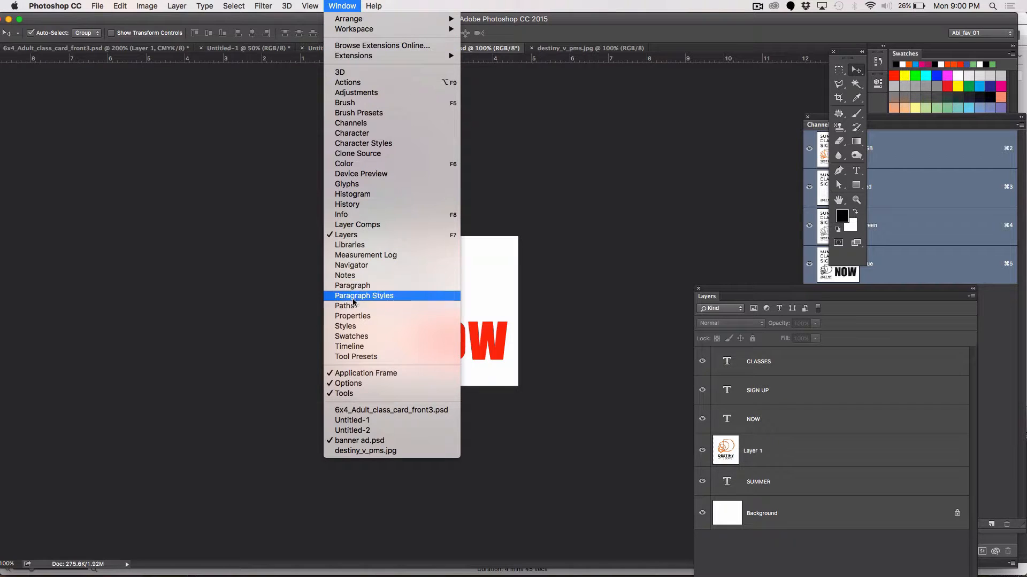
pyautogui.click(350, 347)
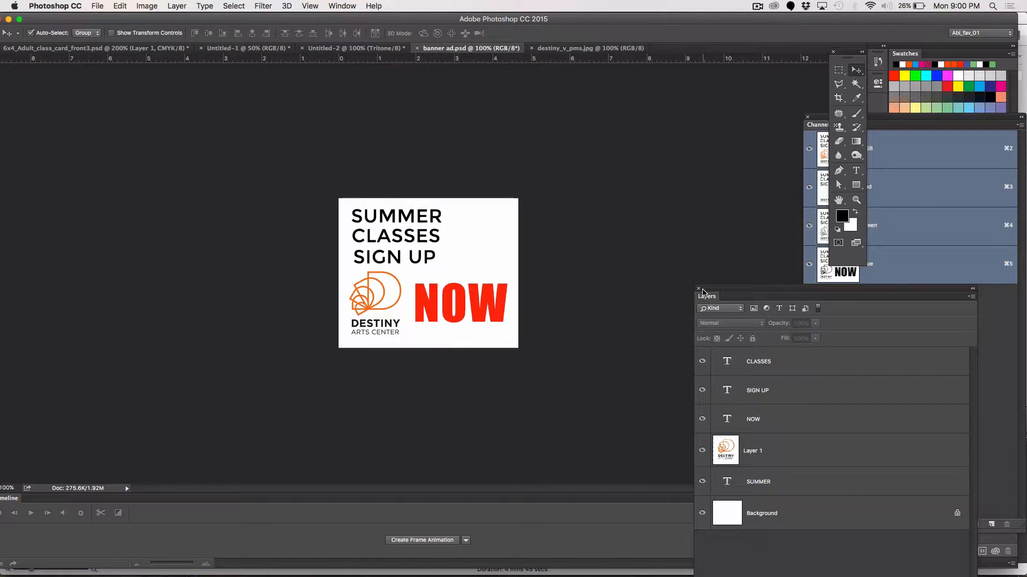
pyautogui.moveTo(729, 292); pyautogui.dragTo(913, 303)
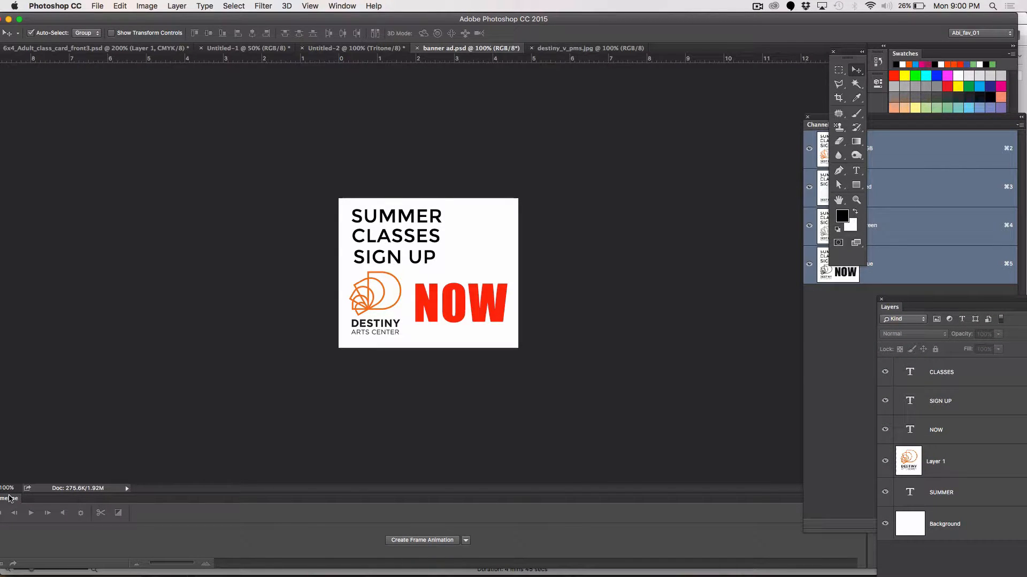
pyautogui.moveTo(10, 498); pyautogui.dragTo(75, 456)
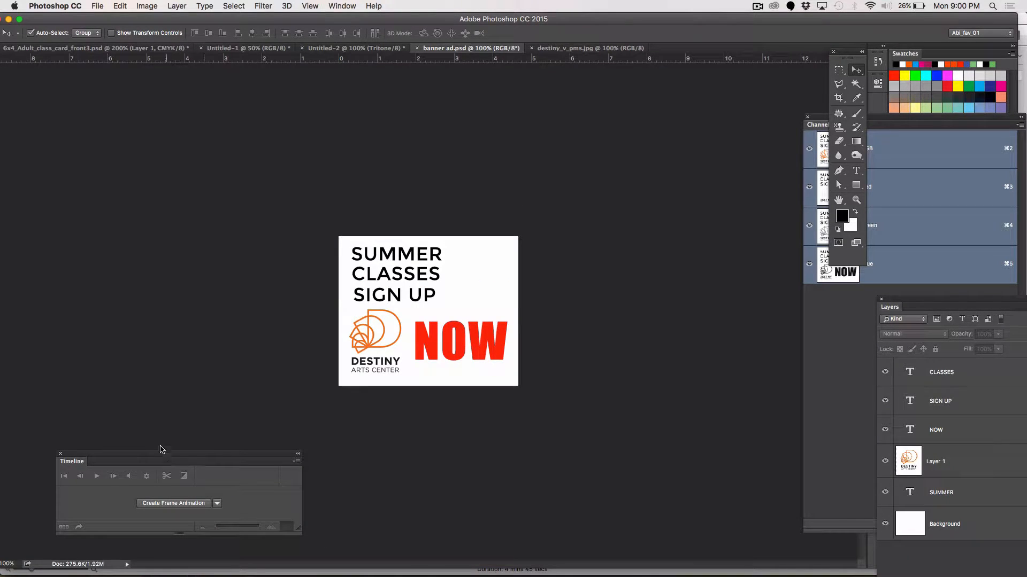
# Step: Create a frame animation from the banner, and widen the Timeline panel across the area below the canvas
pyautogui.click(158, 505)
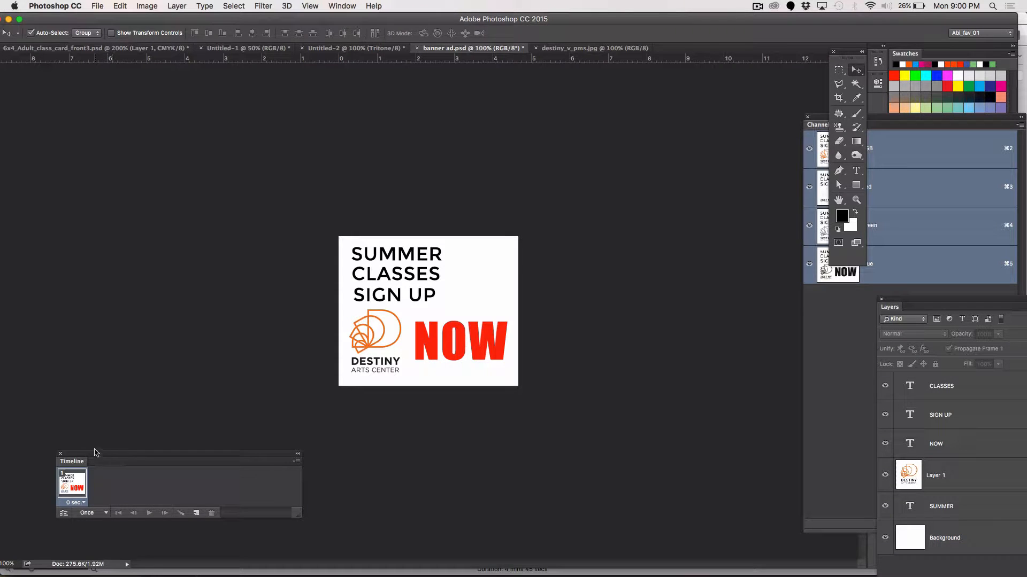
pyautogui.moveTo(95, 456); pyautogui.dragTo(56, 481)
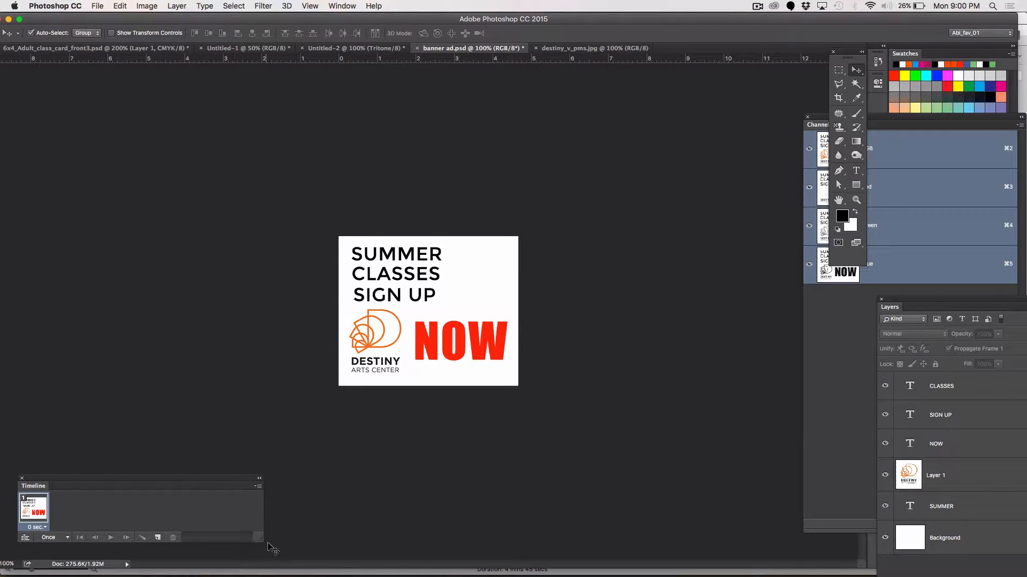
pyautogui.moveTo(260, 536); pyautogui.dragTo(820, 537)
pyautogui.moveTo(469, 576)
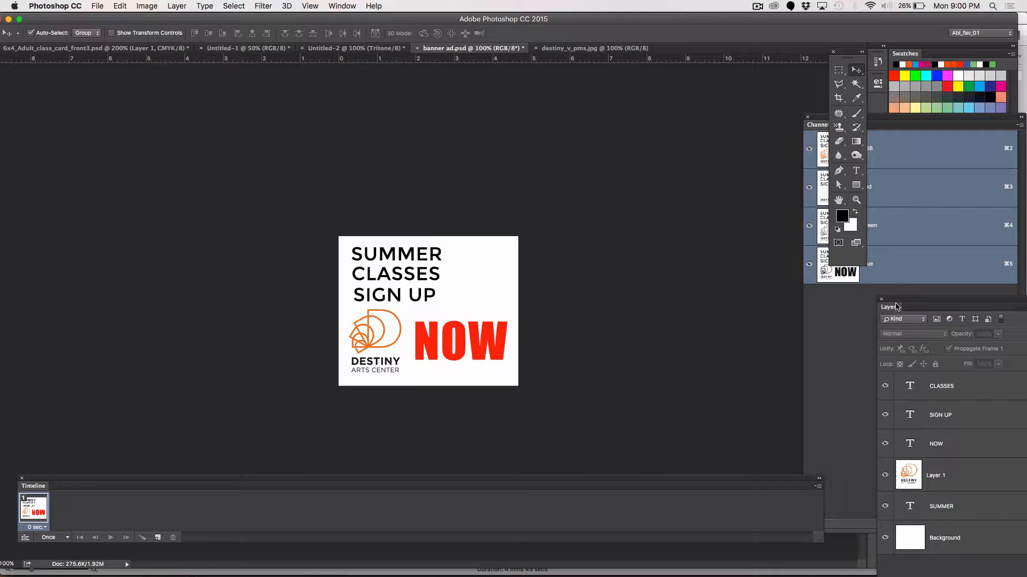
# Step: Select the SUMMER text layer, and place the Layers panel just below the toolbox with all layers in view
pyautogui.moveTo(892, 301); pyautogui.dragTo(755, 66)
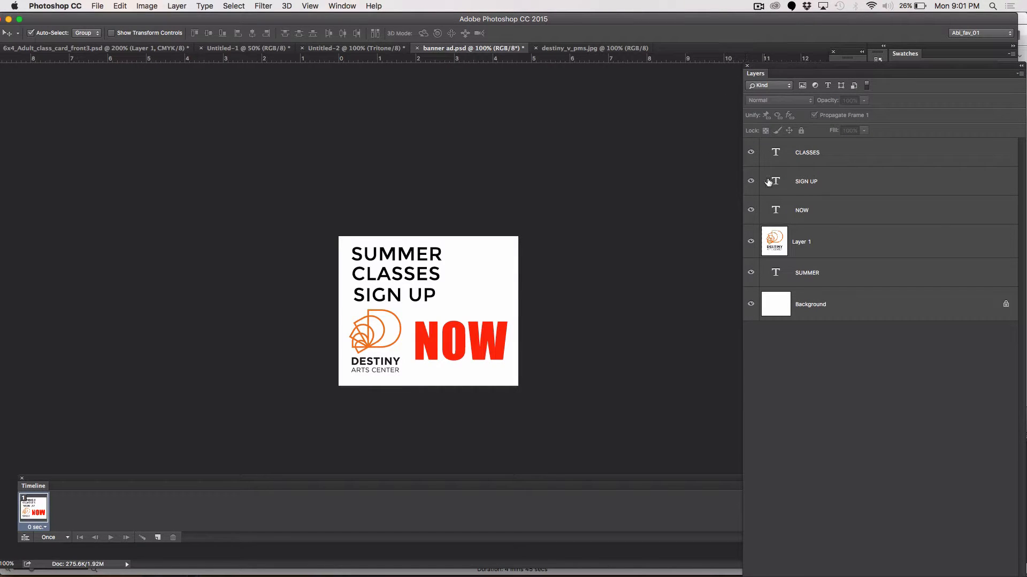
pyautogui.click(435, 257)
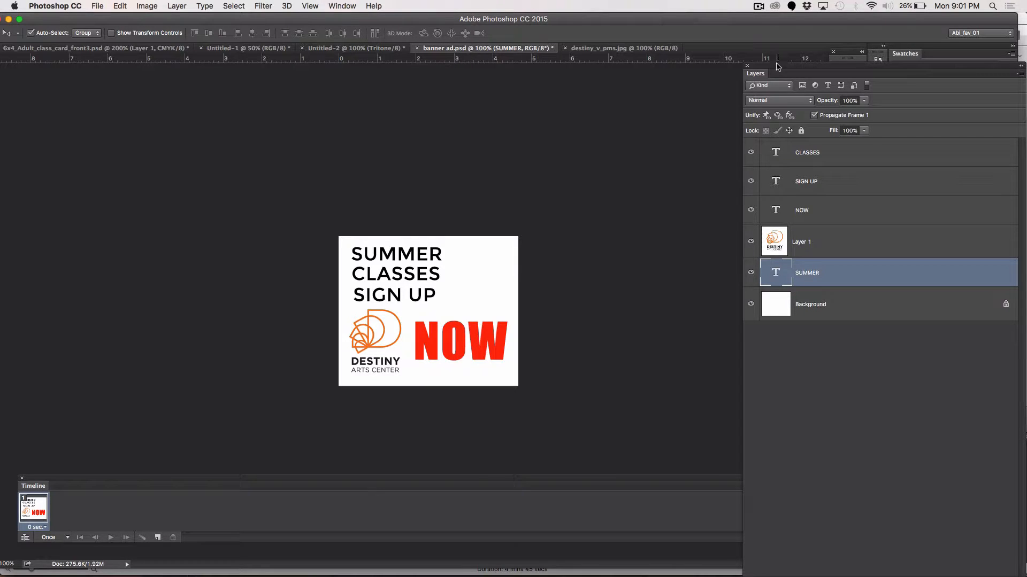
pyautogui.moveTo(778, 76); pyautogui.dragTo(817, 295)
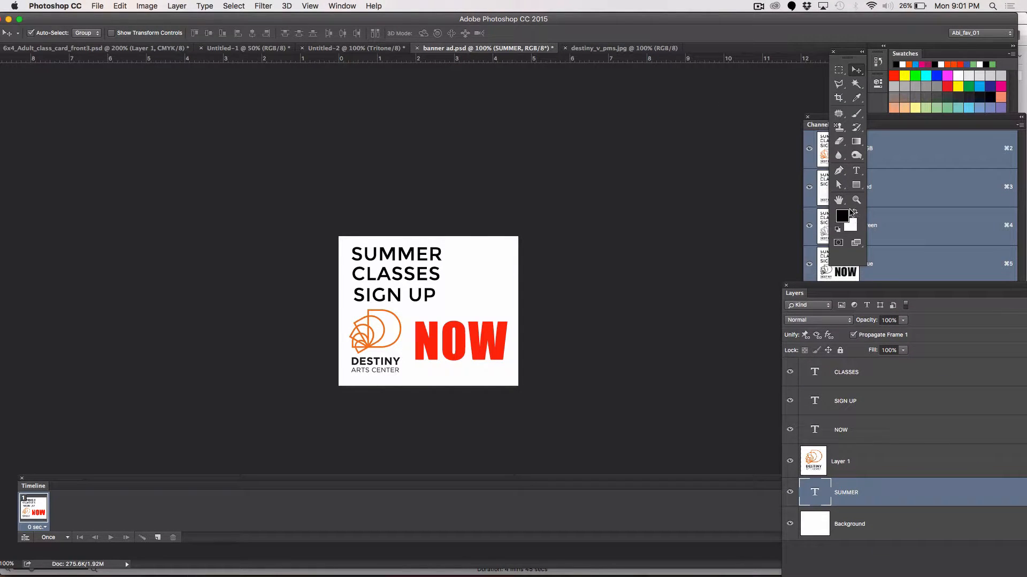
# Step: Set the SUMMER text in Malayalam MN Regular and retype it as "Summer"
pyautogui.click(856, 171)
pyautogui.click(873, 486)
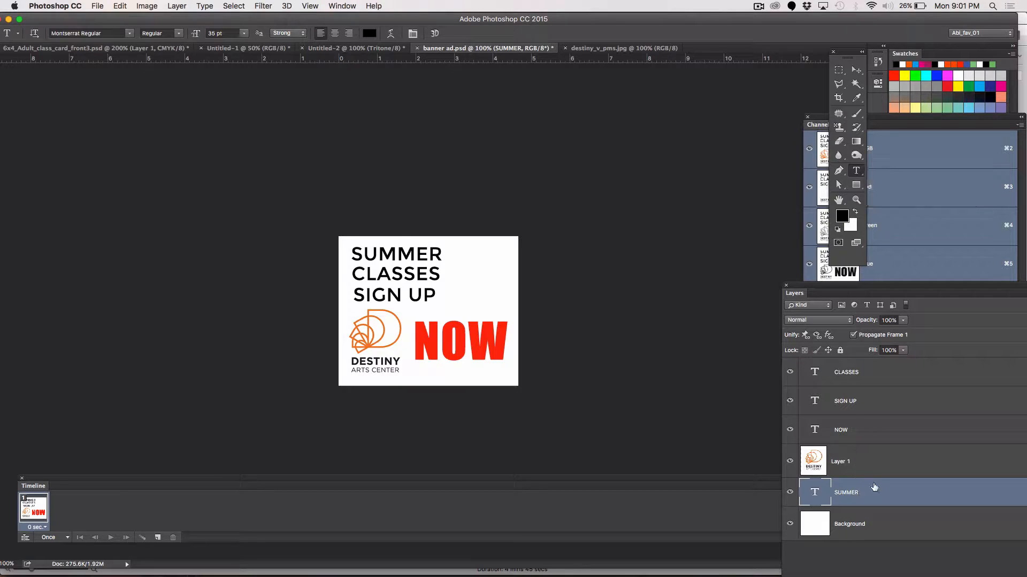
pyautogui.moveTo(442, 256); pyautogui.dragTo(307, 255)
pyautogui.click(131, 34)
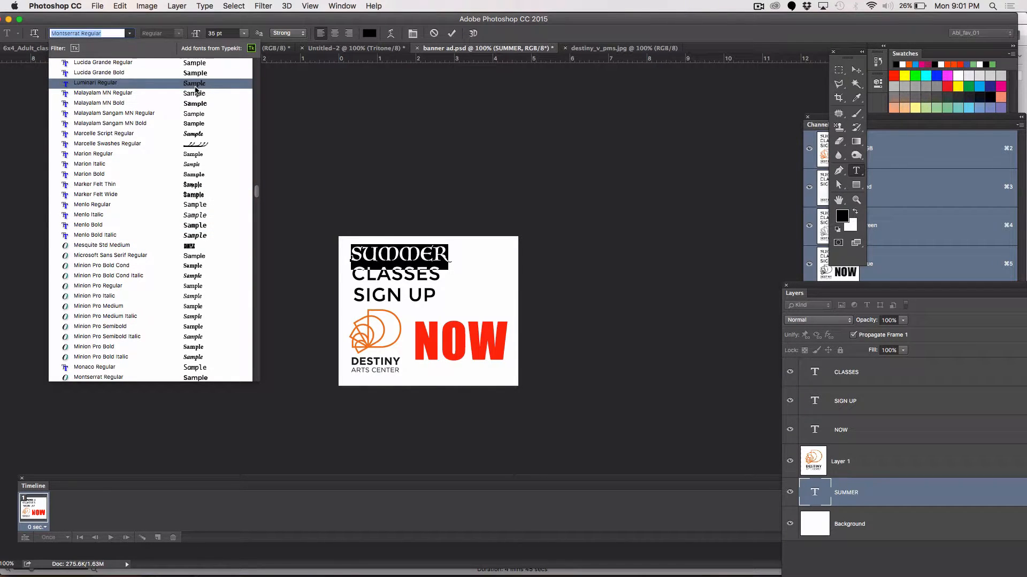
pyautogui.click(195, 83)
pyautogui.click(130, 34)
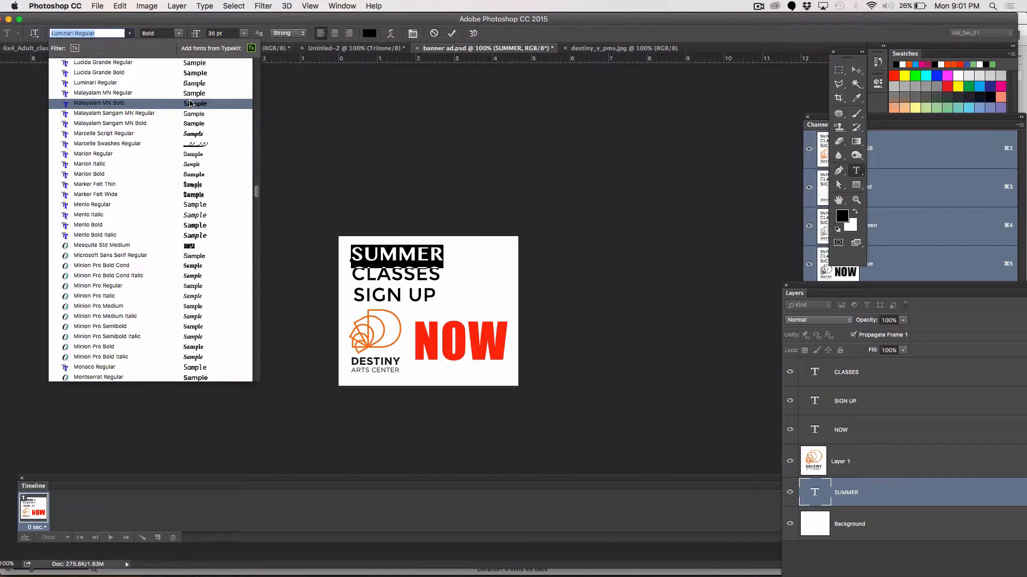
pyautogui.scroll(3, 191, 104)
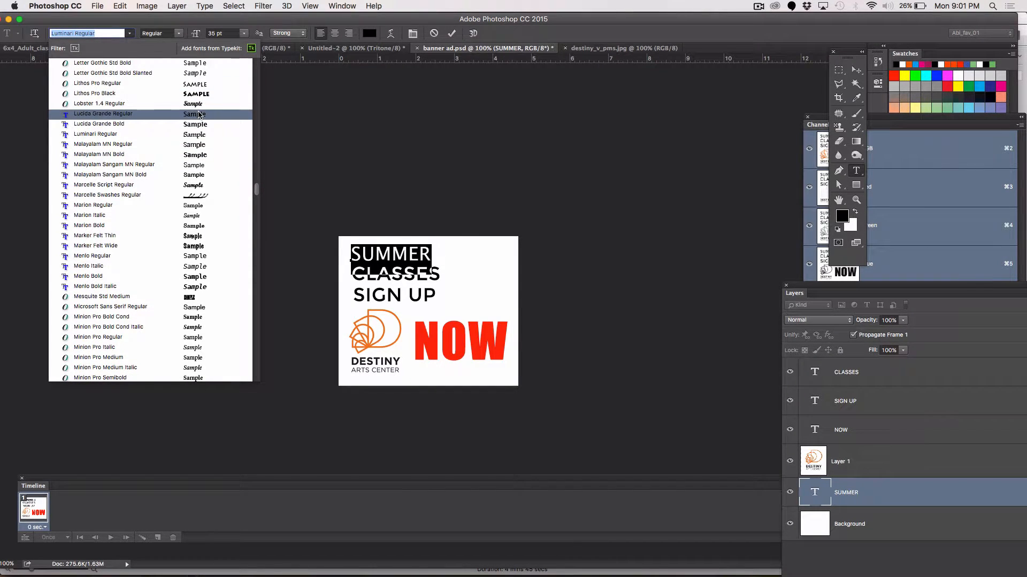
pyautogui.click(208, 145)
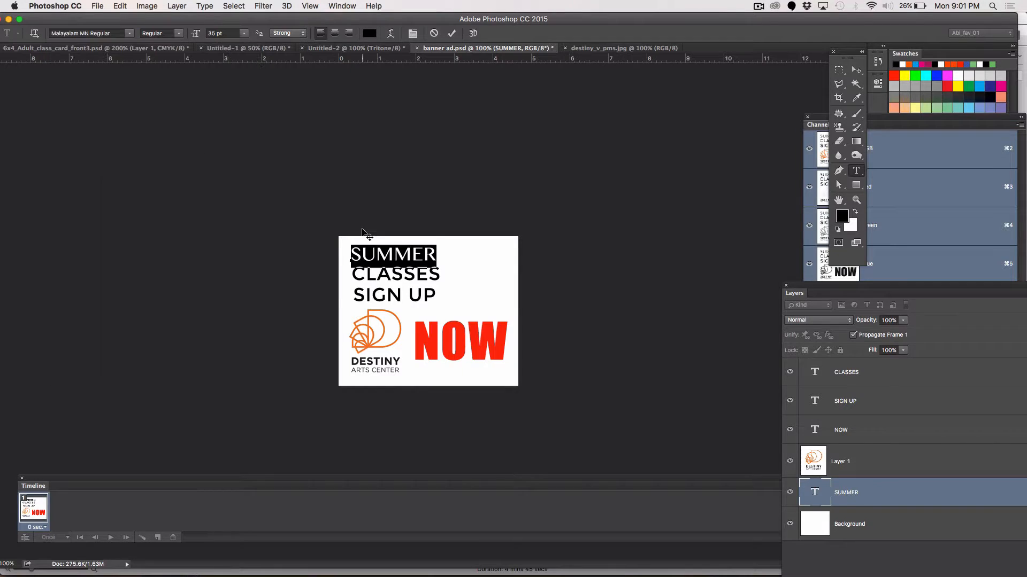
pyautogui.write('Summer')
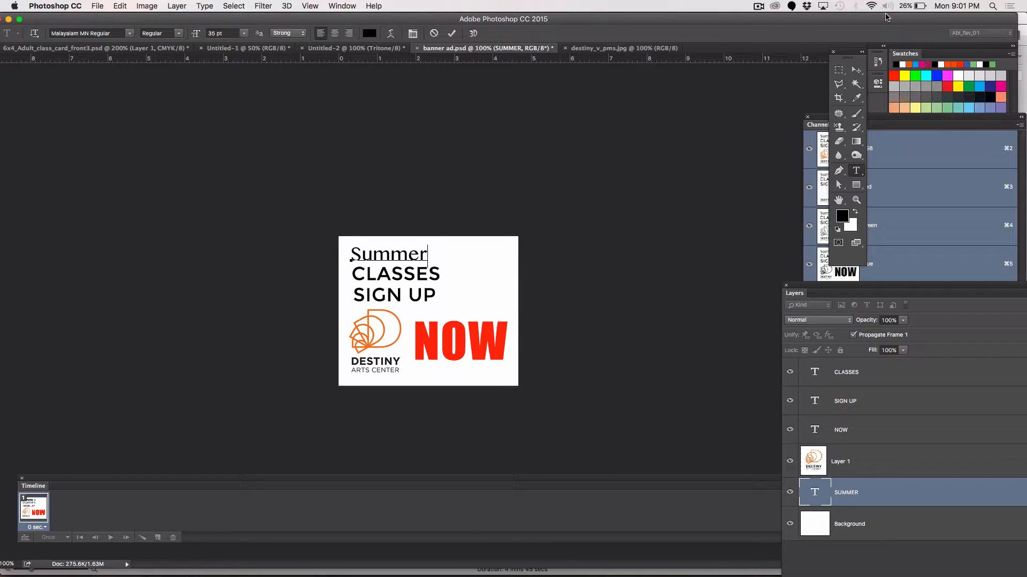
# Step: Change the font of the SIGN UP text to Minion Pro Bold Italic and finish editing it
pyautogui.click(861, 411)
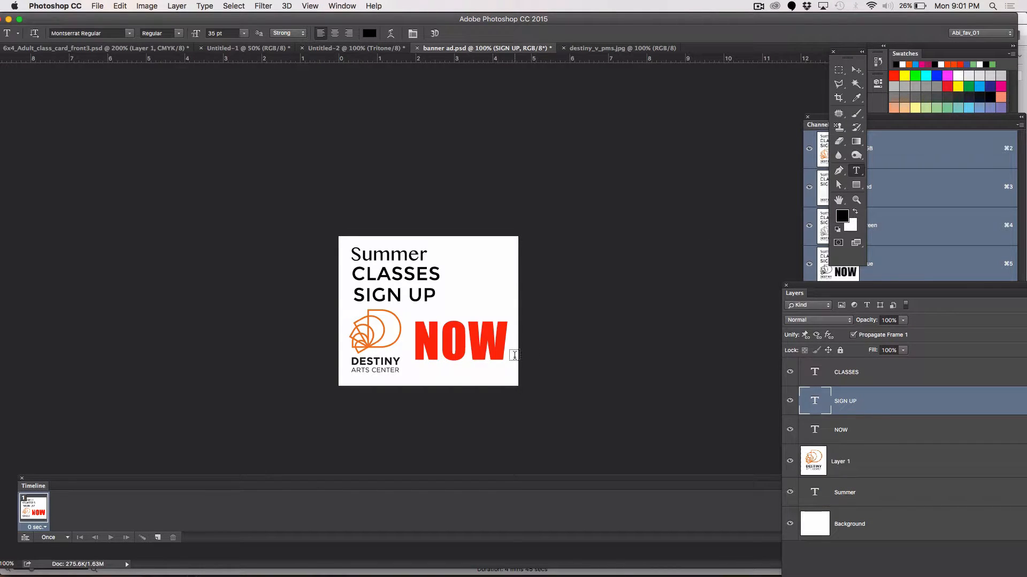
pyautogui.moveTo(355, 294); pyautogui.dragTo(476, 293)
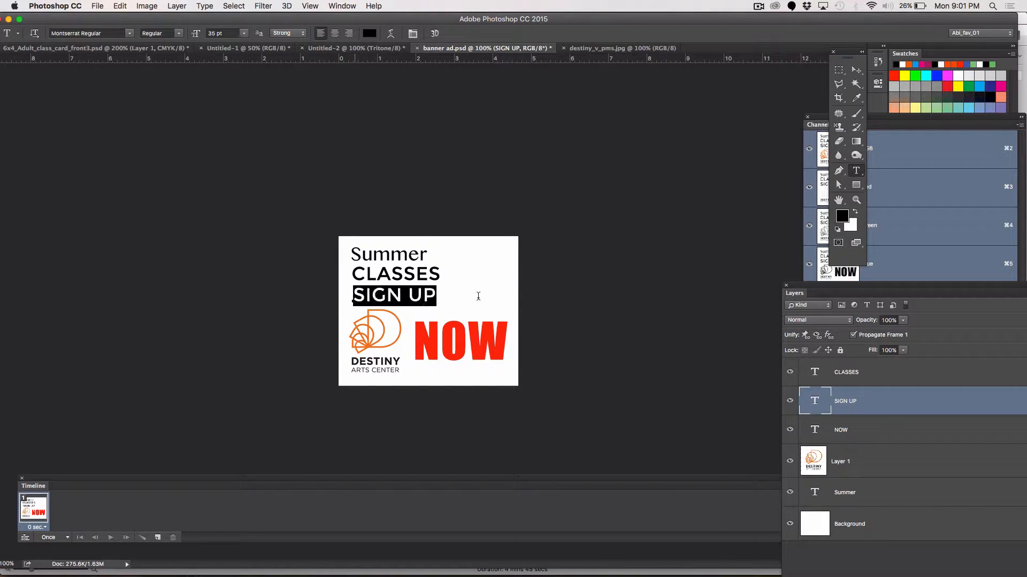
pyautogui.click(129, 34)
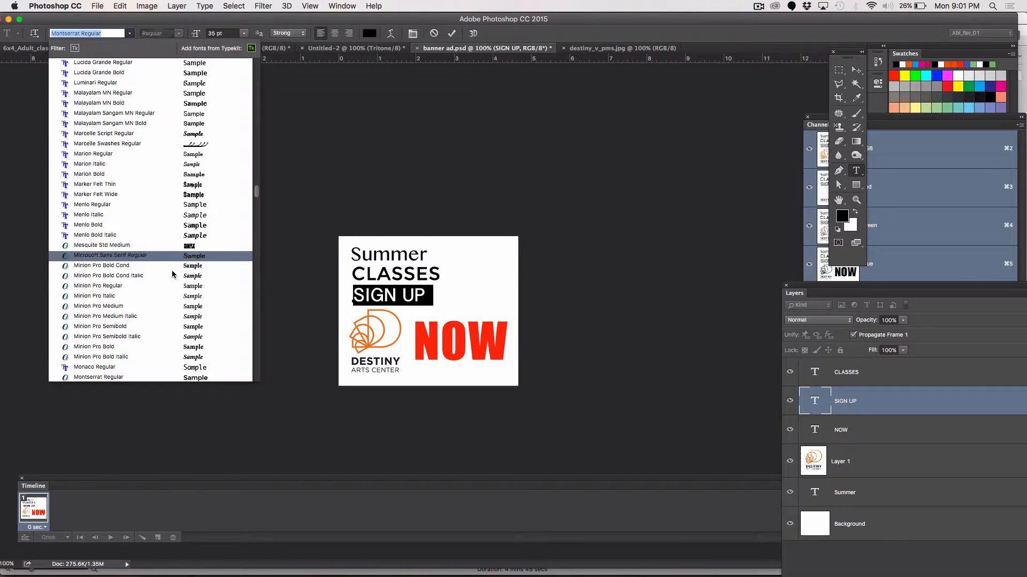
pyautogui.click(195, 357)
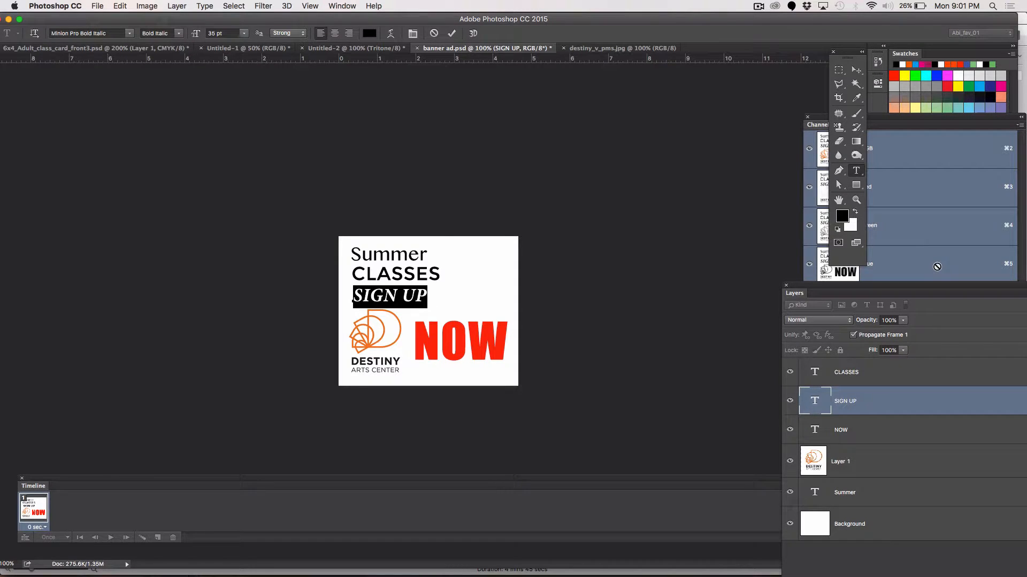
pyautogui.click(856, 70)
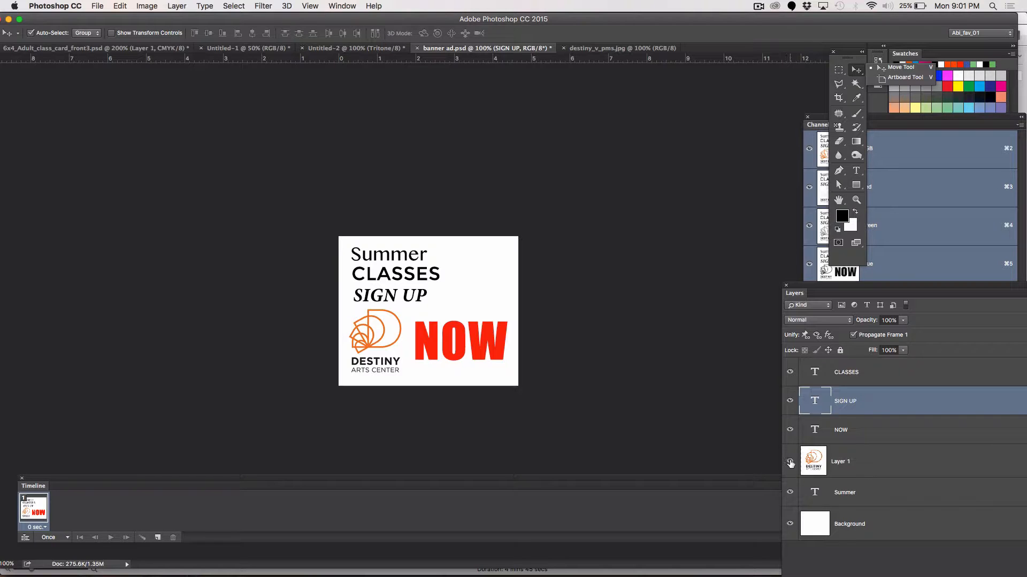
# Step: Hide the SIGN UP, CLASSES and NOW layers in the first frame, and shift the Summer text right to about the banner's centre
pyautogui.click(789, 402)
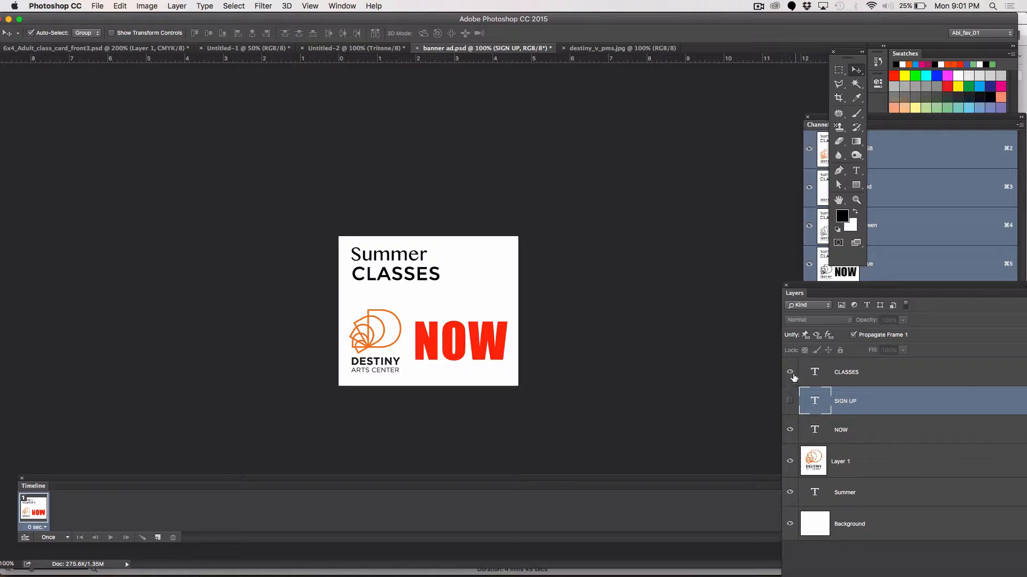
pyautogui.click(789, 372)
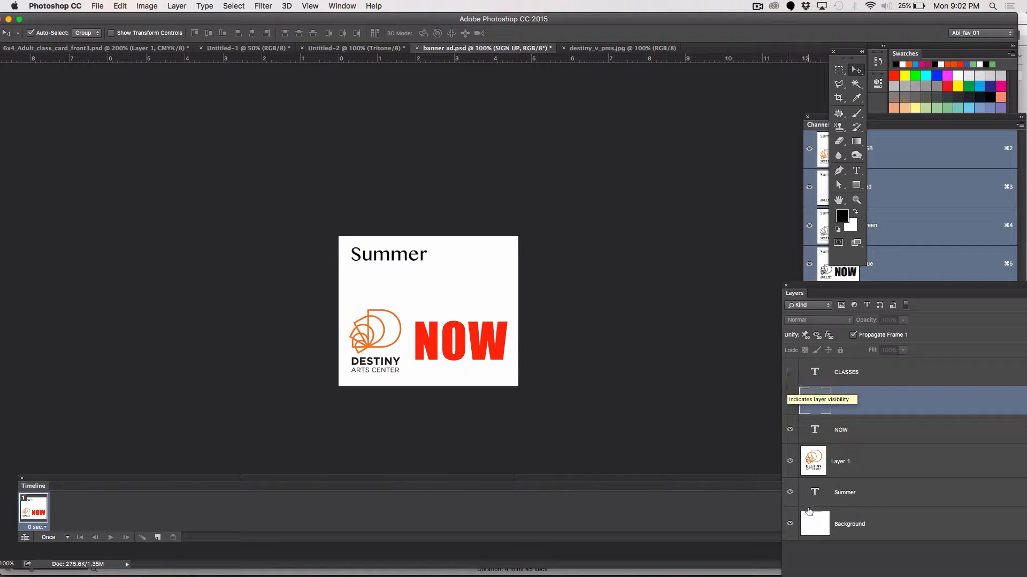
pyautogui.click(790, 429)
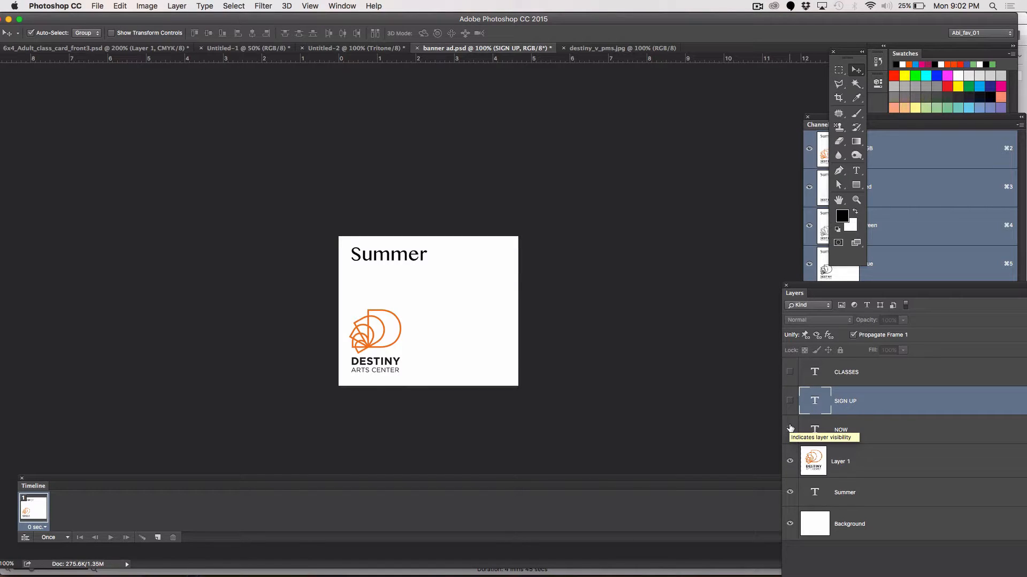
pyautogui.click(857, 70)
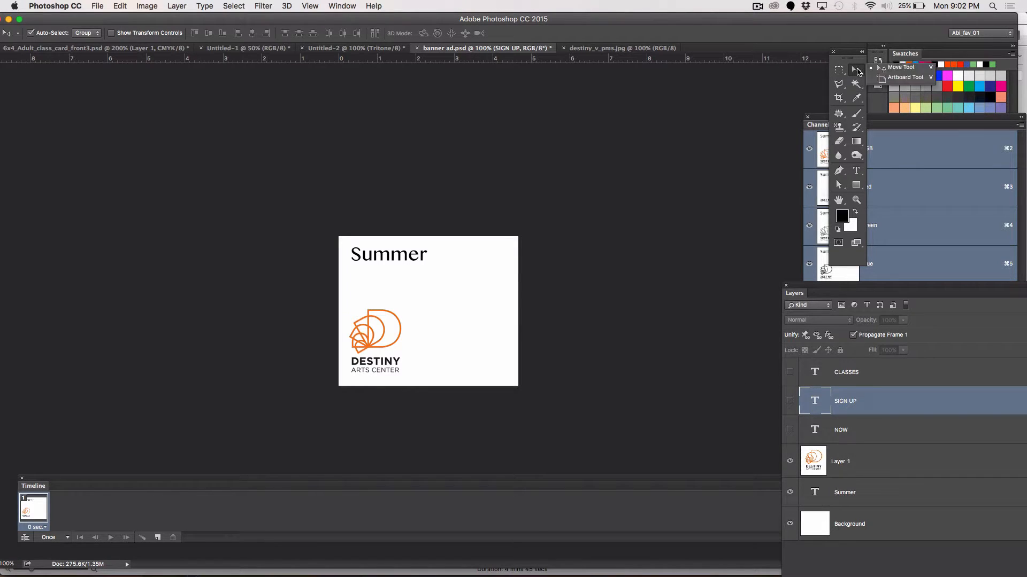
pyautogui.click(404, 251)
pyautogui.moveTo(405, 260); pyautogui.dragTo(432, 260)
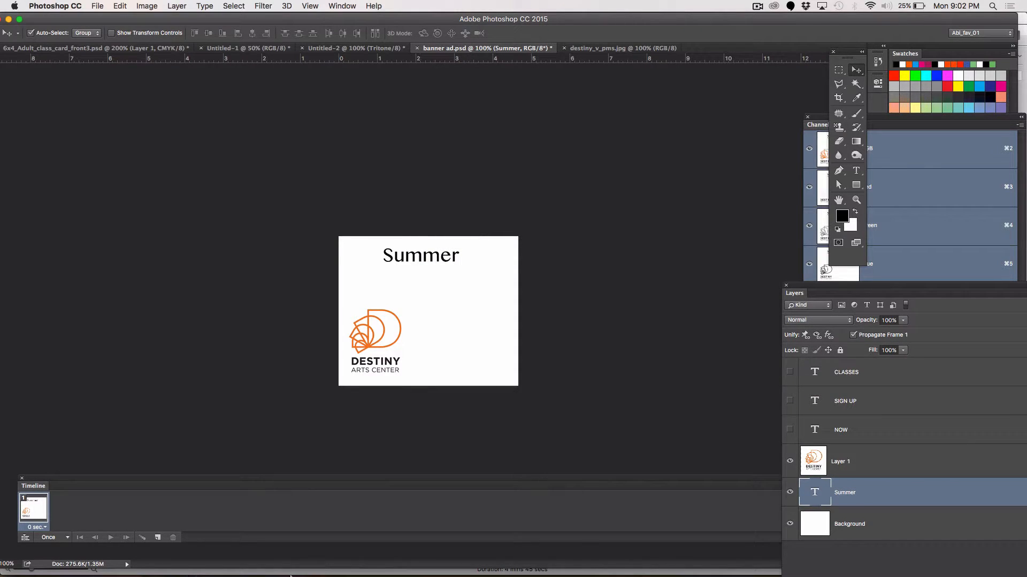
# Step: Add a second animation frame and make the CLASSES layer visible in it
pyautogui.moveTo(288, 576)
pyautogui.click(159, 538)
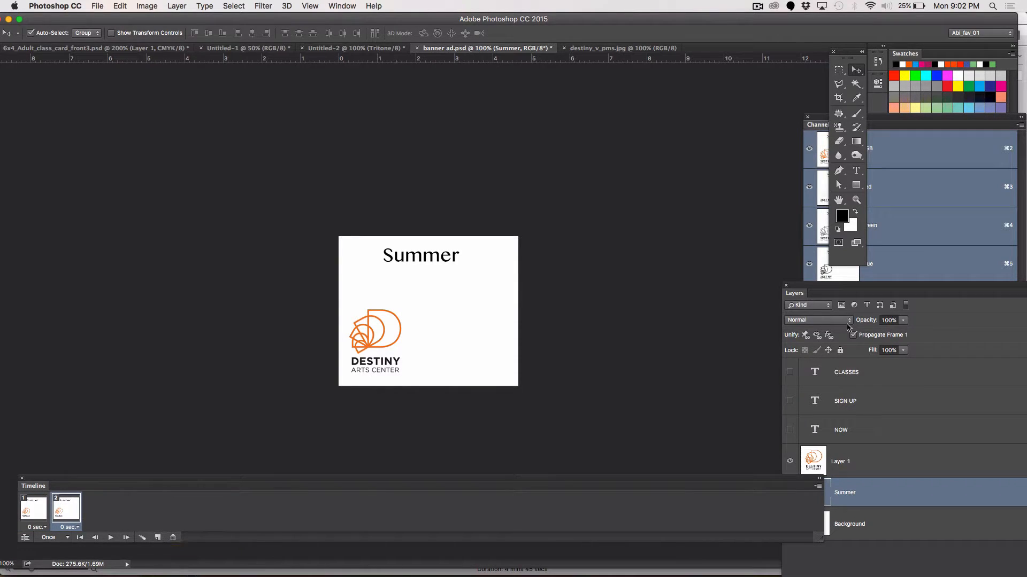
pyautogui.click(790, 373)
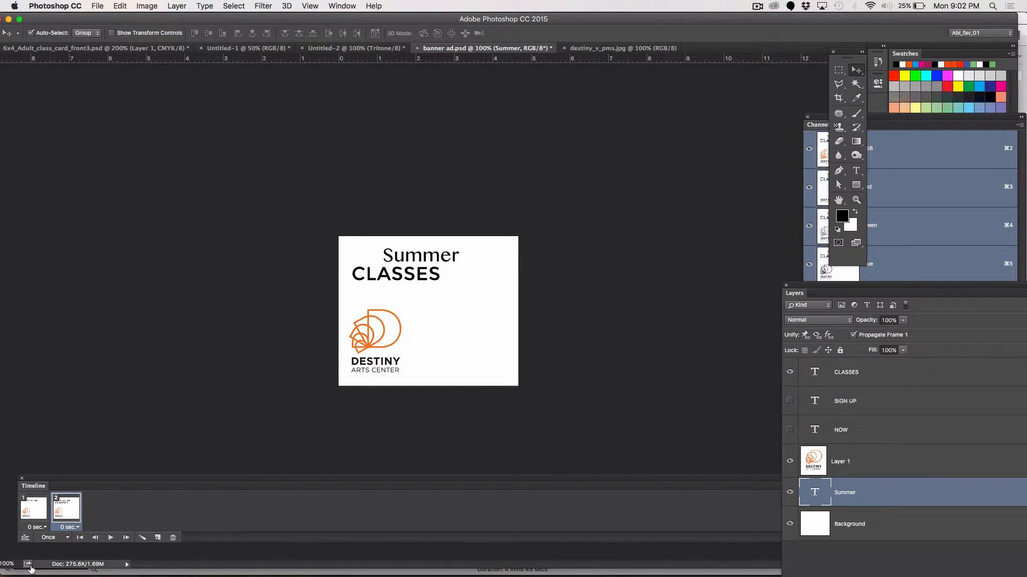
# Step: Add a third frame showing the SIGN UP layer, and move its text right, offset from CLASSES
pyautogui.click(157, 538)
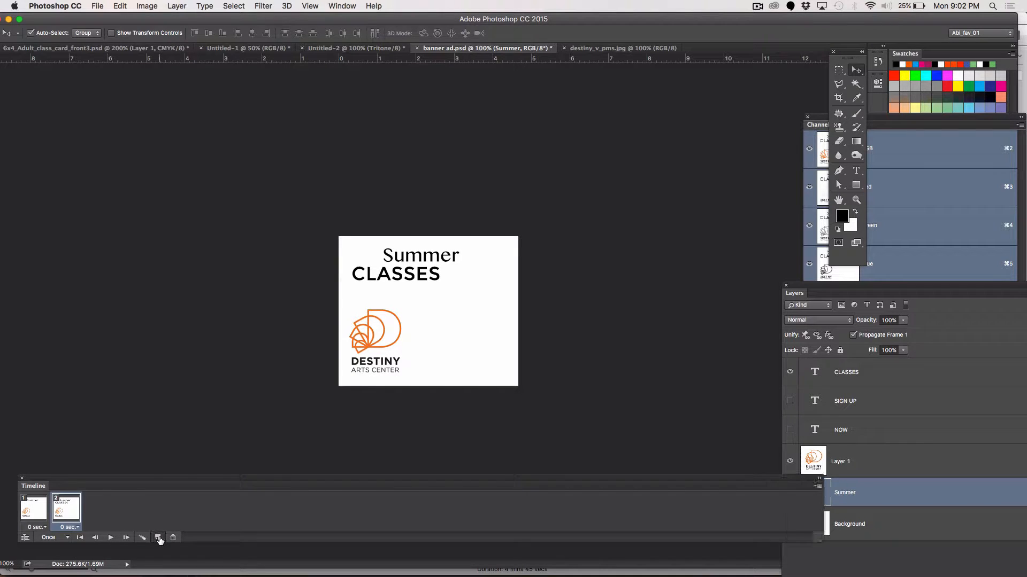
pyautogui.click(788, 403)
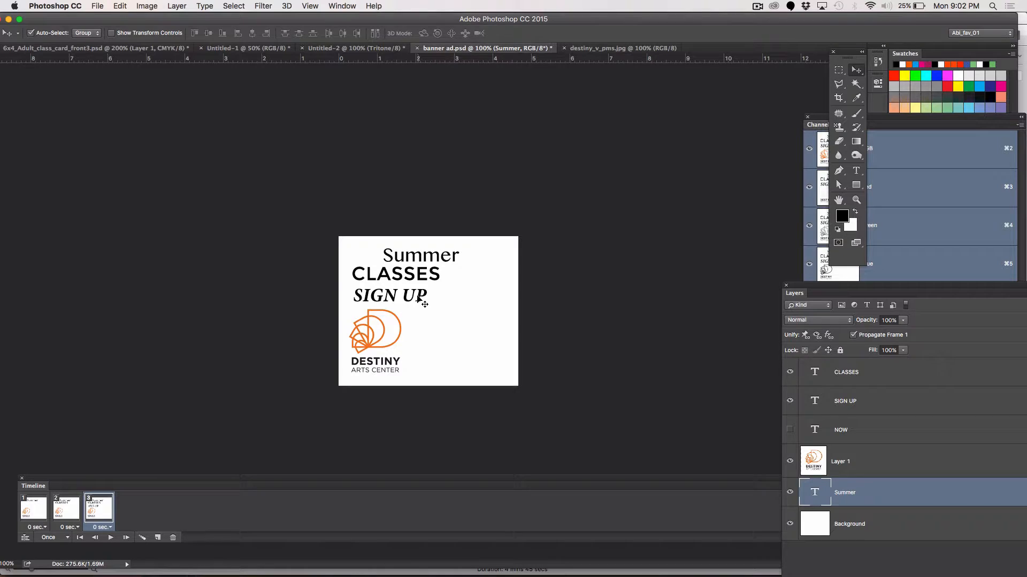
pyautogui.moveTo(438, 295); pyautogui.dragTo(470, 298)
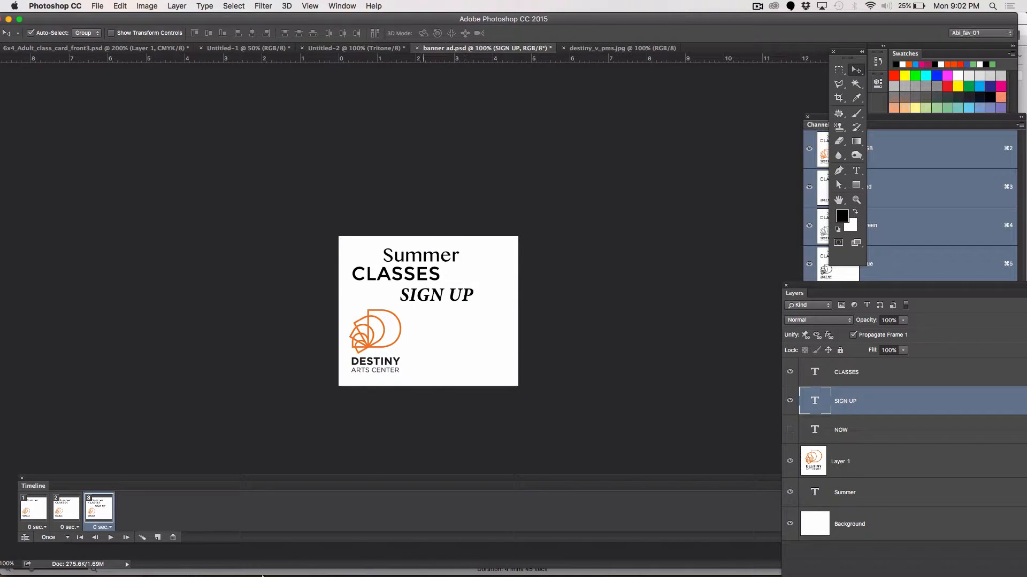
# Step: Add a fourth frame showing the NOW layer, and nudge the red NOW text slightly left and up
pyautogui.click(158, 537)
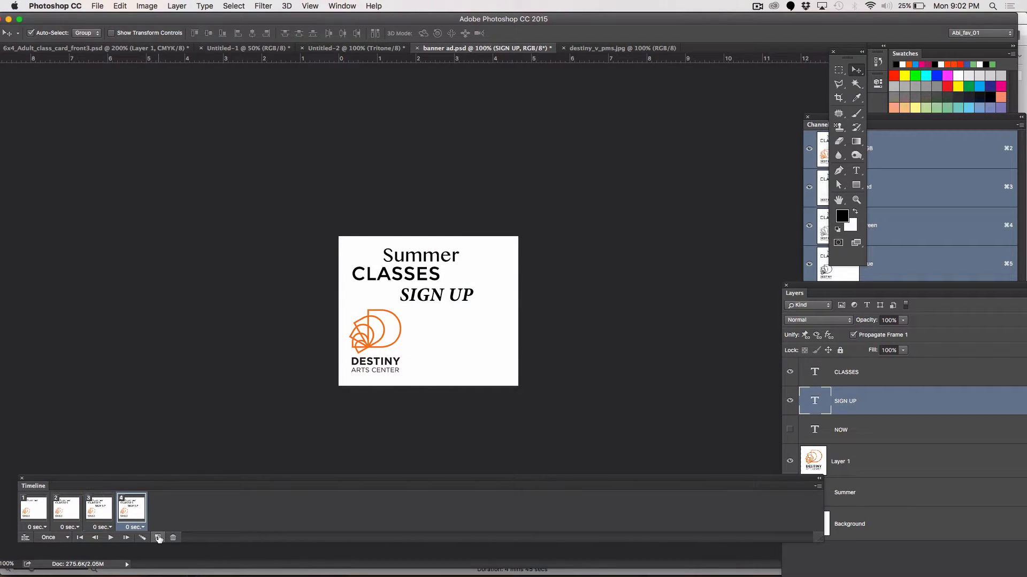
pyautogui.click(790, 430)
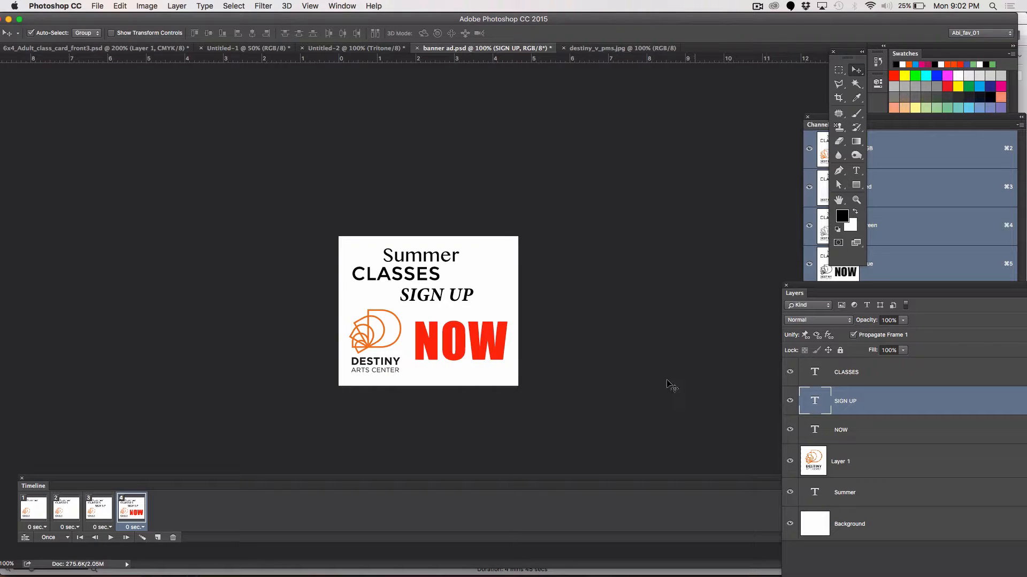
pyautogui.moveTo(418, 350); pyautogui.dragTo(420, 353)
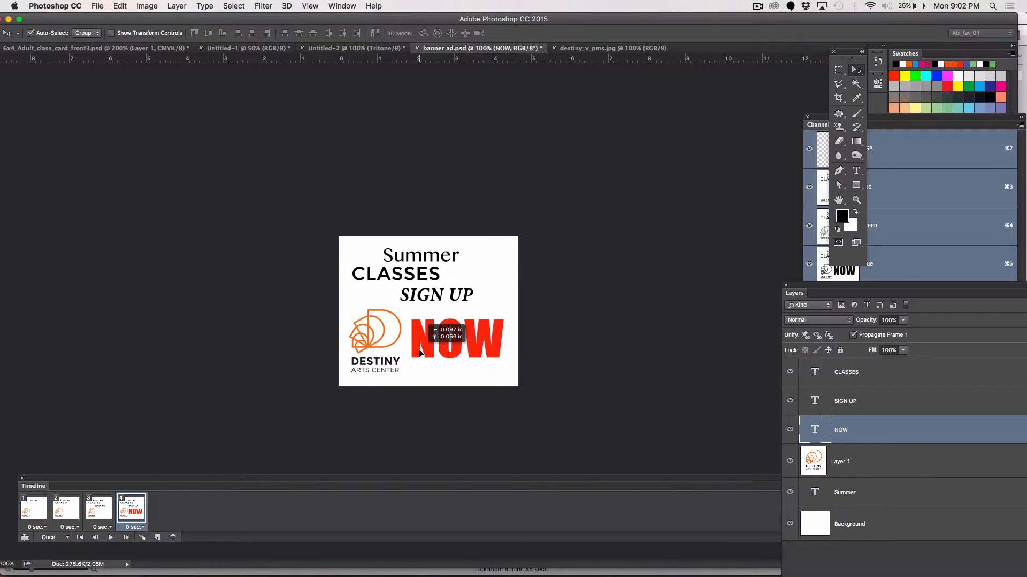
# Step: Review the four frames in order, duplicate the first frame, and select the first of the two copies
pyautogui.click(31, 515)
pyautogui.click(61, 512)
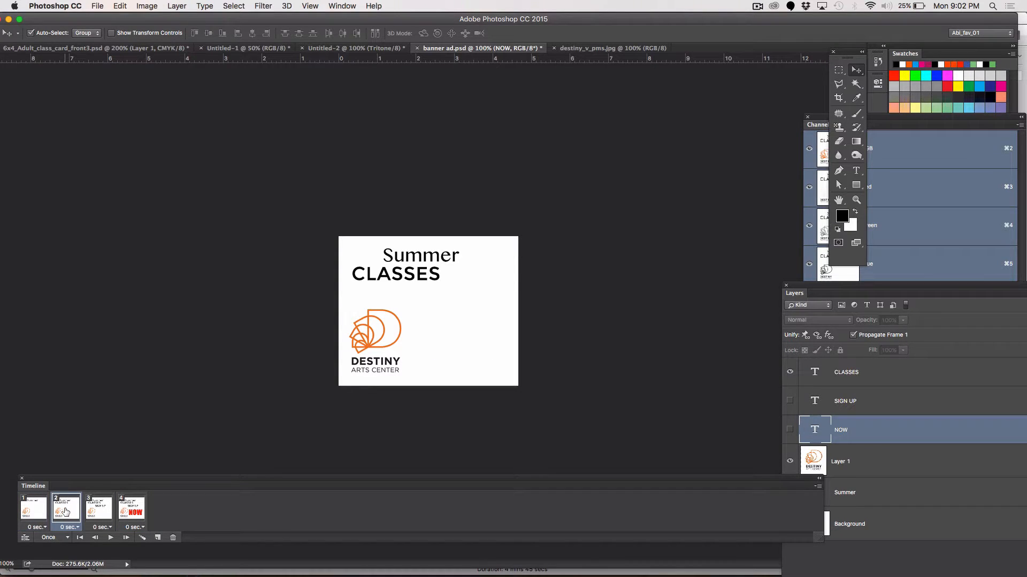
pyautogui.click(97, 512)
pyautogui.click(138, 508)
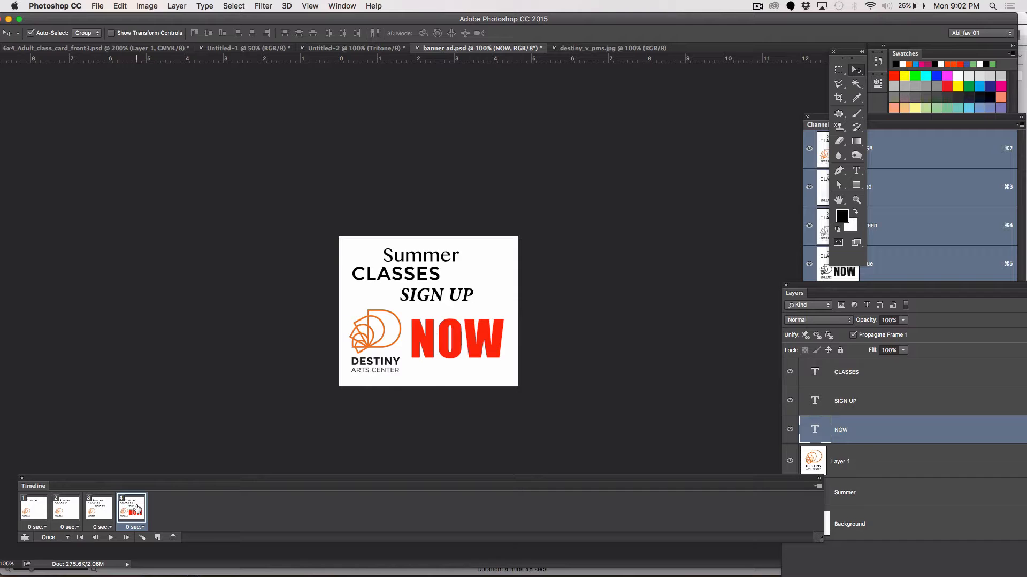
pyautogui.click(36, 508)
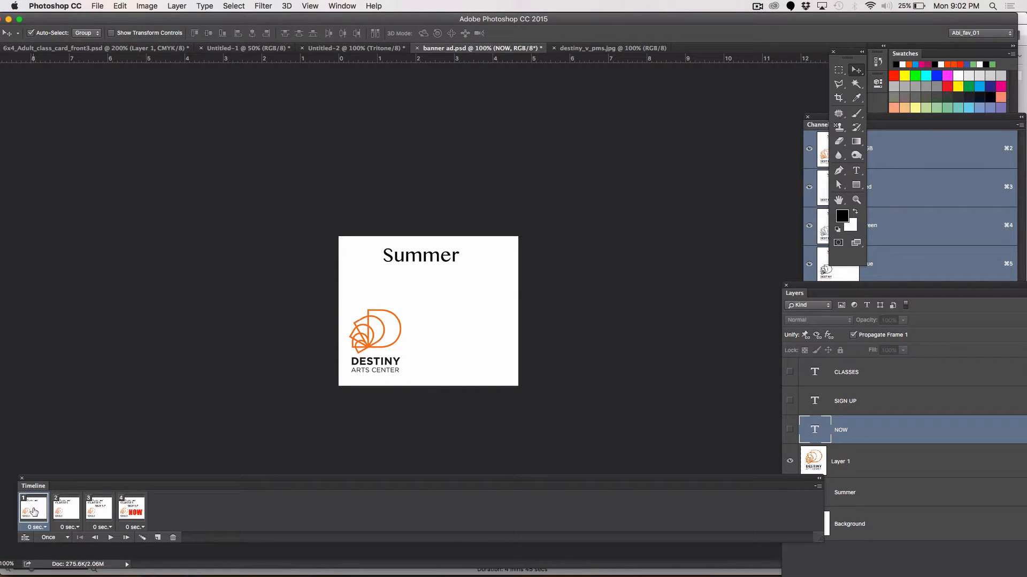
pyautogui.click(158, 539)
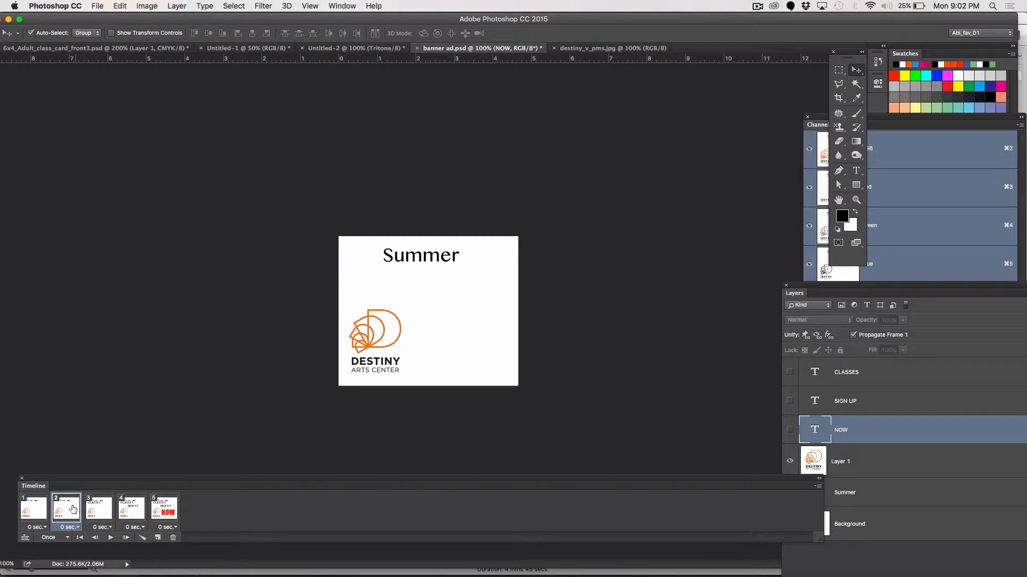
pyautogui.click(31, 511)
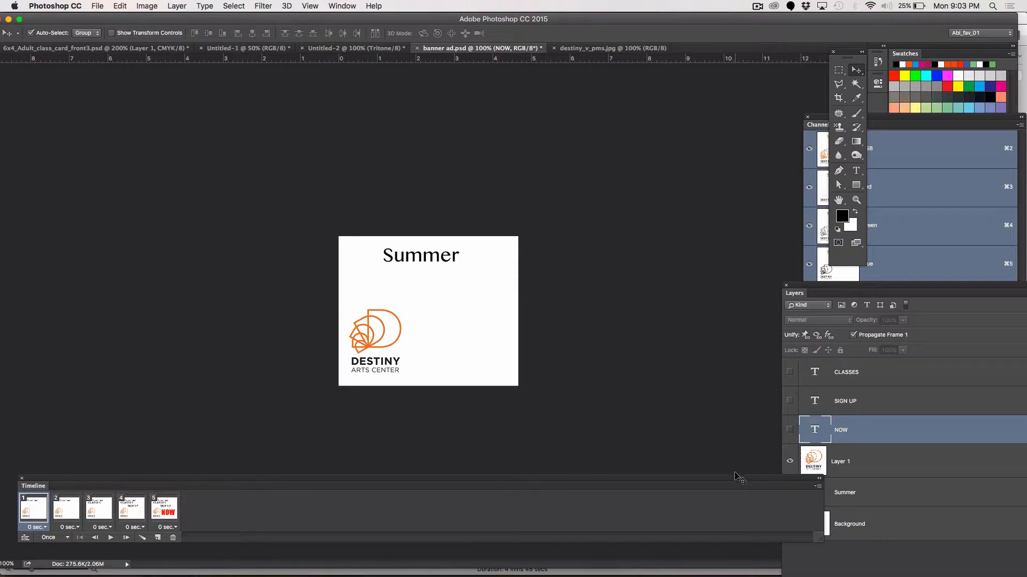
# Step: Move the Timeline panel clear of the layer list, and hide the Summer layer in the first frame
pyautogui.moveTo(740, 480)
pyautogui.mouseDown()
pyautogui.moveTo(729, 493)
pyautogui.moveTo(745, 494)
pyautogui.mouseUp()
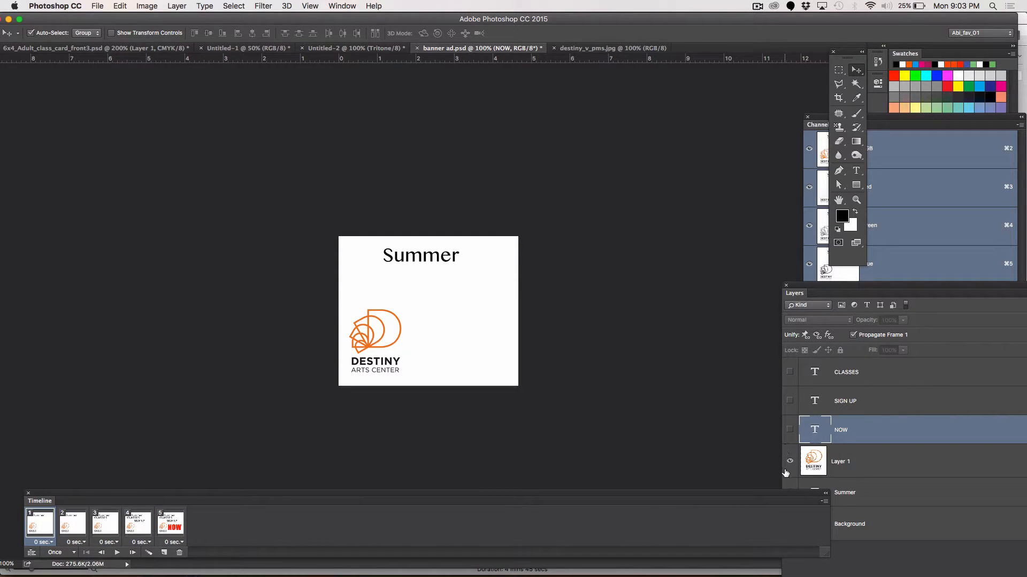
pyautogui.moveTo(782, 496); pyautogui.dragTo(740, 513)
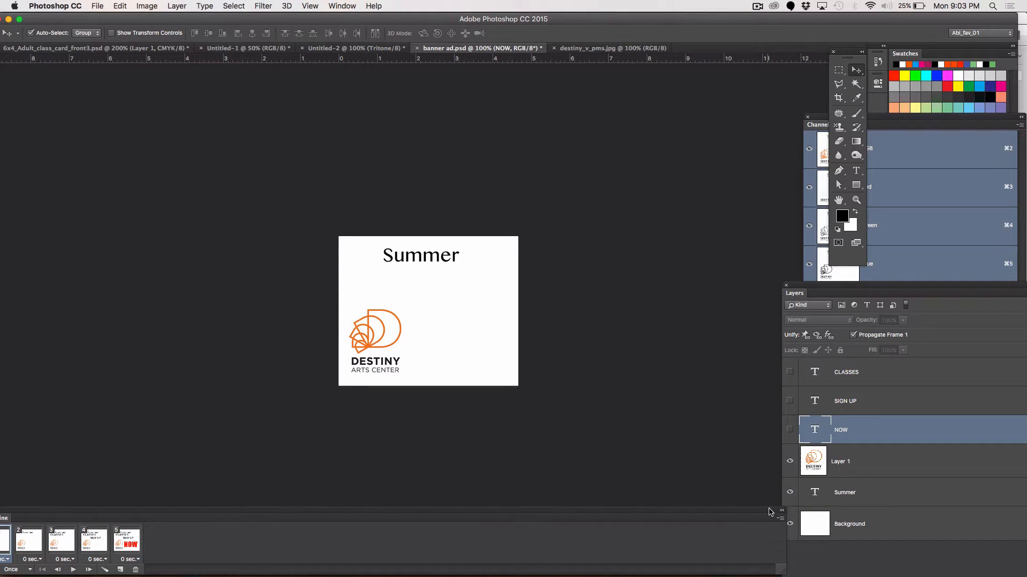
pyautogui.click(790, 493)
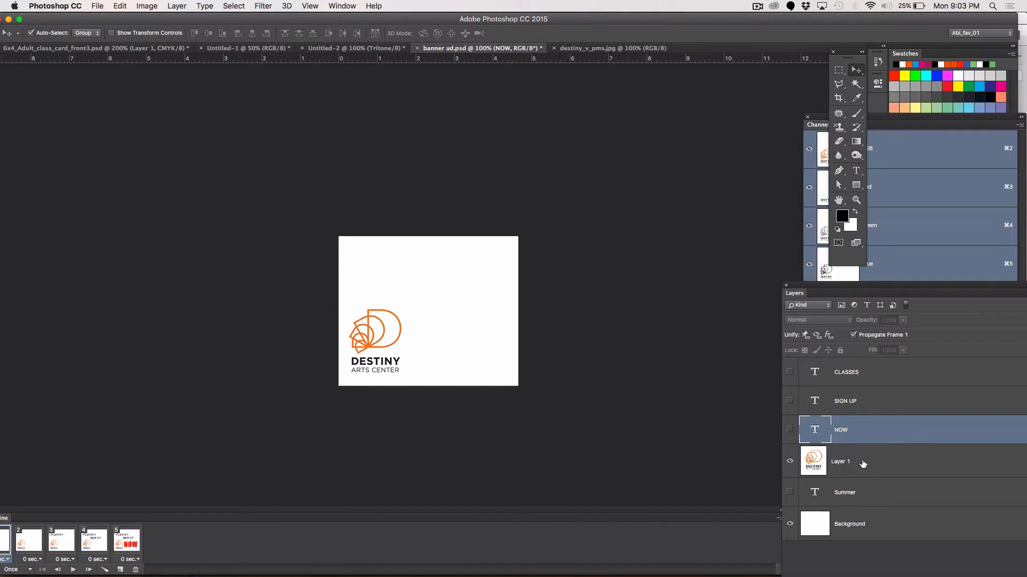
# Step: Duplicate the logo layer Layer 1, hide the original in the first frame, and move the copy to the banner's centre
pyautogui.click(862, 464)
pyautogui.moveTo(798, 286); pyautogui.dragTo(665, 29)
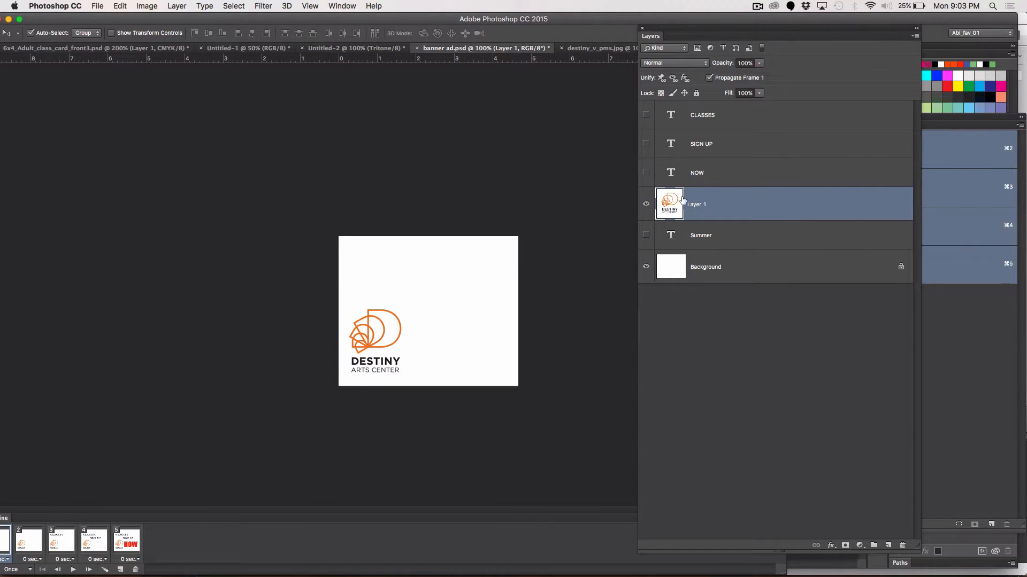
pyautogui.moveTo(680, 202); pyautogui.dragTo(889, 546)
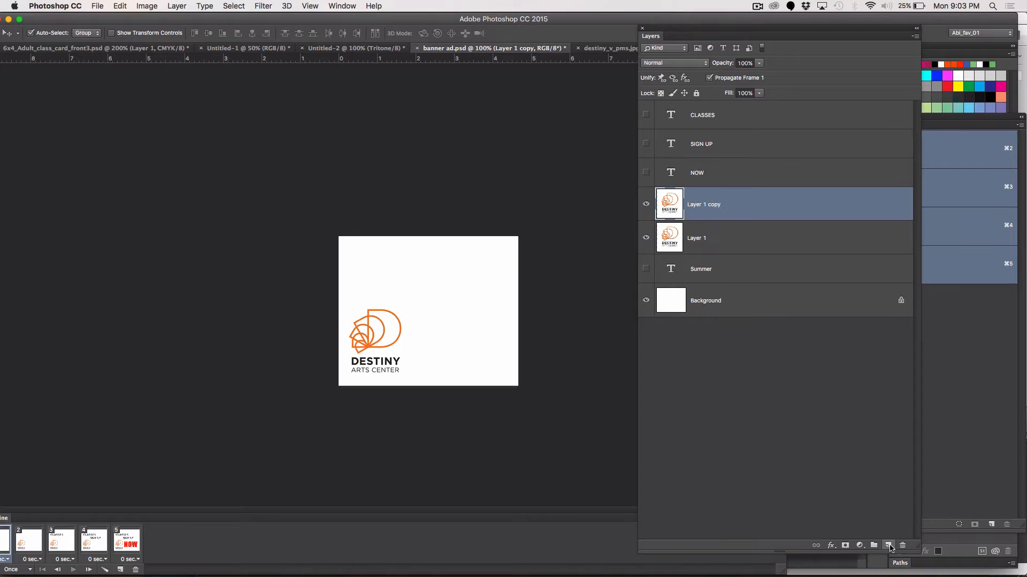
pyautogui.click(645, 238)
pyautogui.moveTo(377, 339); pyautogui.dragTo(431, 304)
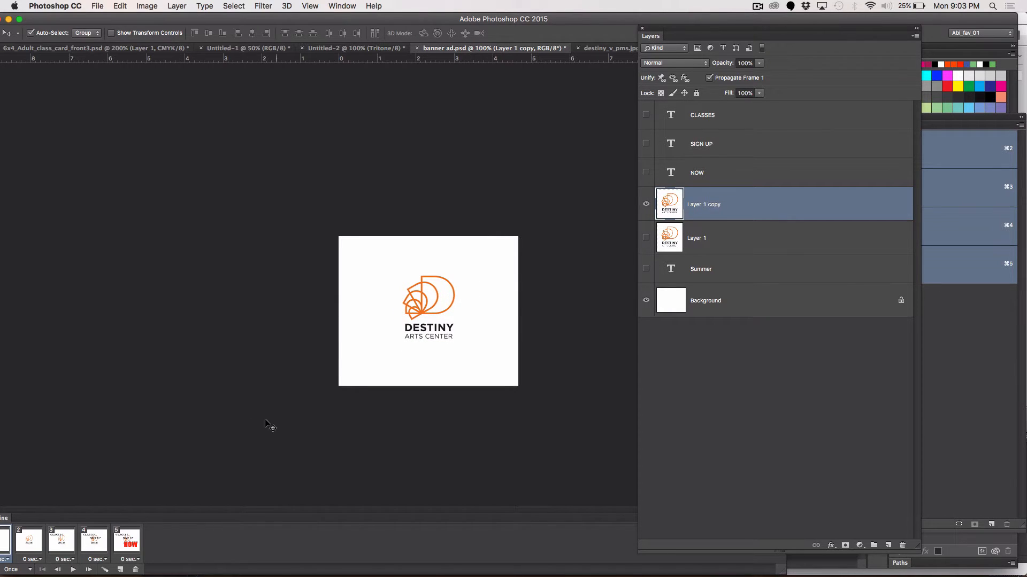
# Step: Move the Timeline panel so that all five frames are fully in view, and compare the first three frames
pyautogui.click(37, 549)
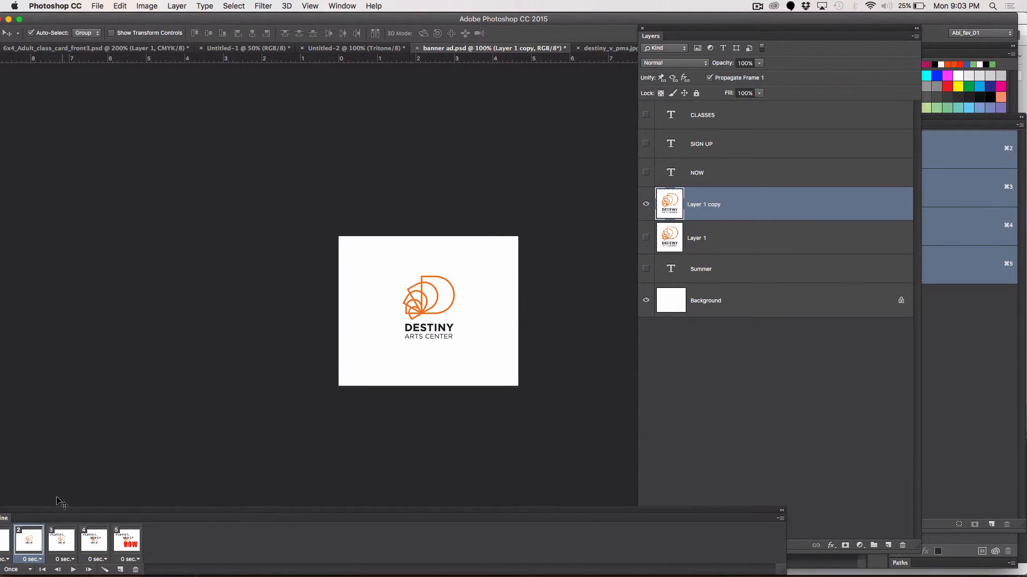
pyautogui.moveTo(5, 521); pyautogui.dragTo(74, 501)
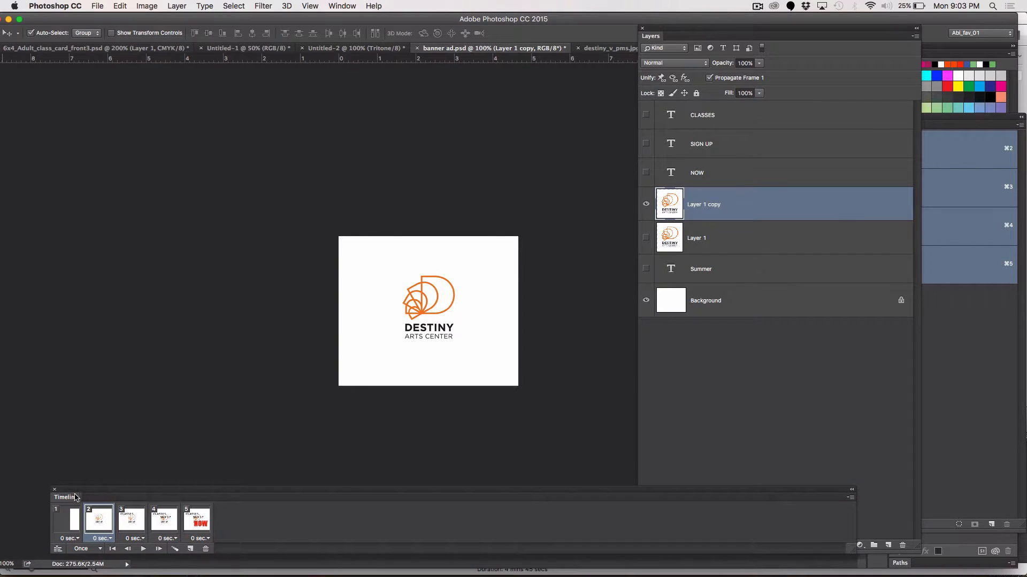
pyautogui.click(68, 526)
pyautogui.click(104, 526)
pyautogui.click(70, 529)
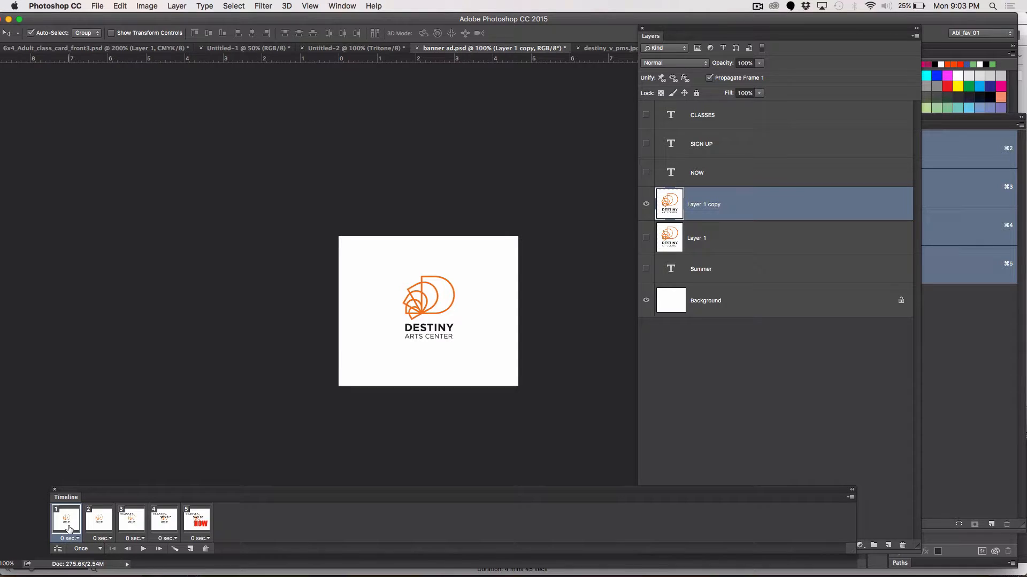
pyautogui.click(103, 520)
pyautogui.click(133, 522)
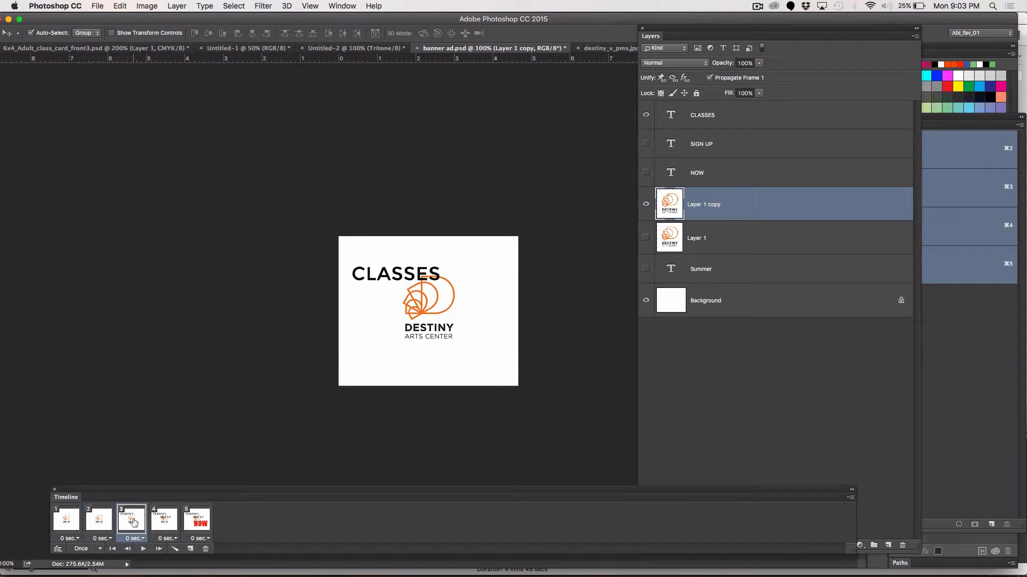
pyautogui.click(71, 523)
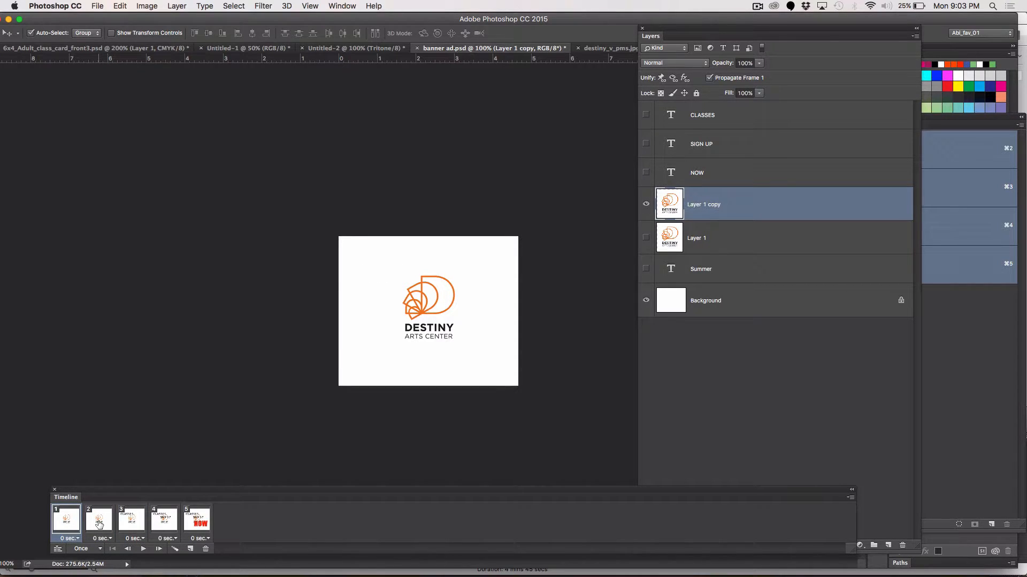
# Step: In the second frame, show the original logo Layer 1 and hide Layer 1 copy, and compare it with the first frame
pyautogui.click(99, 525)
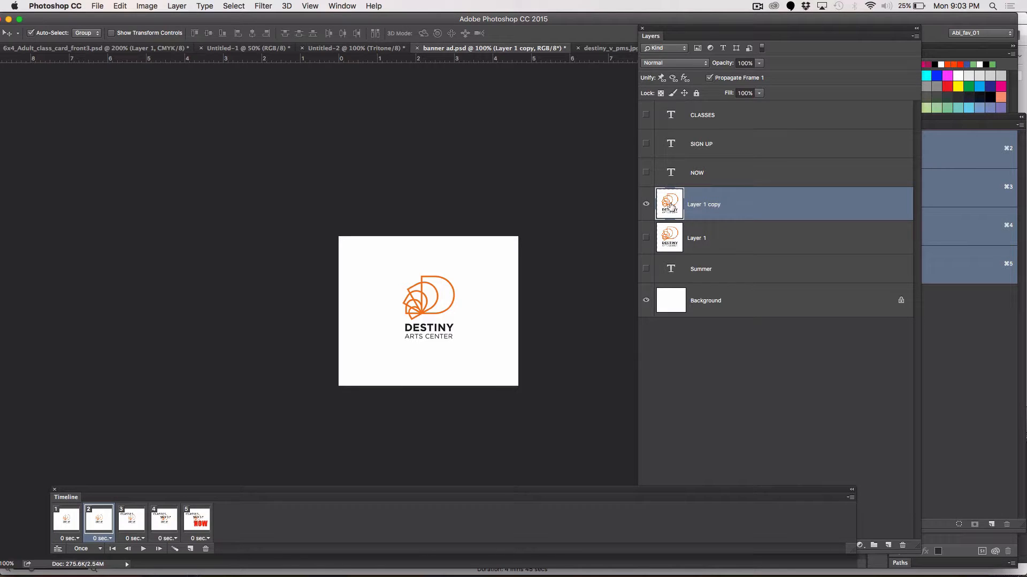
pyautogui.click(646, 237)
pyautogui.click(646, 203)
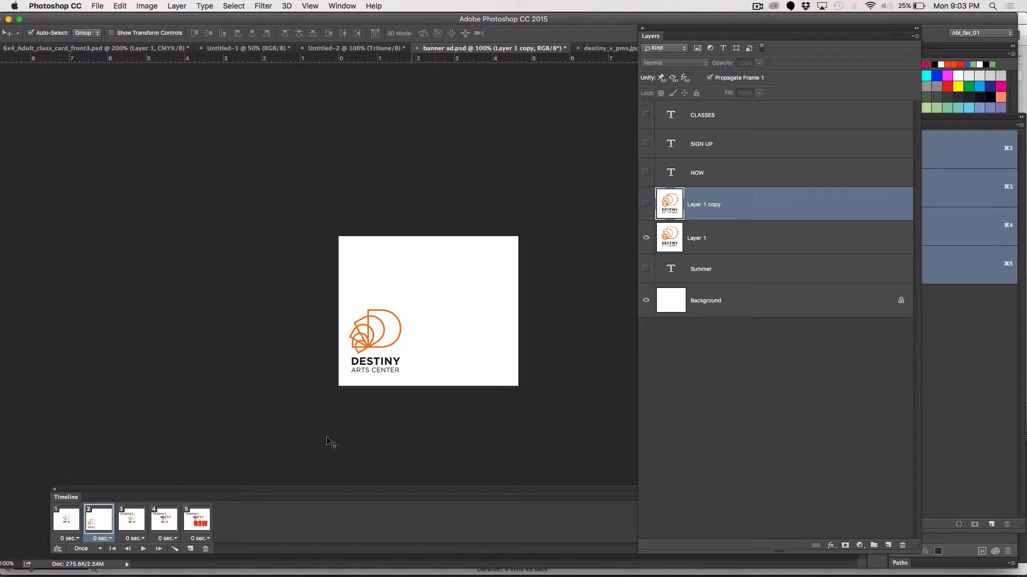
pyautogui.click(63, 517)
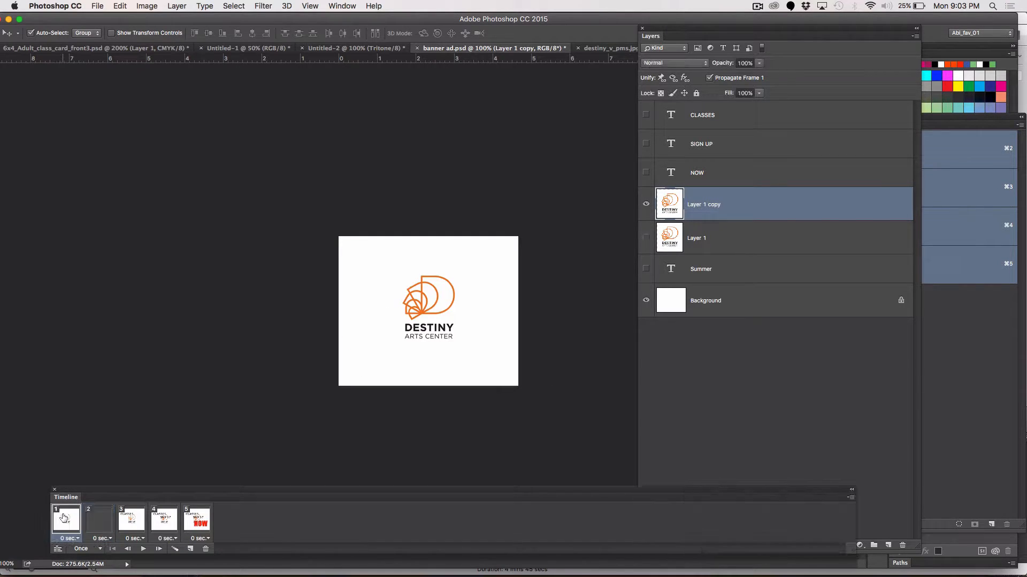
pyautogui.click(99, 525)
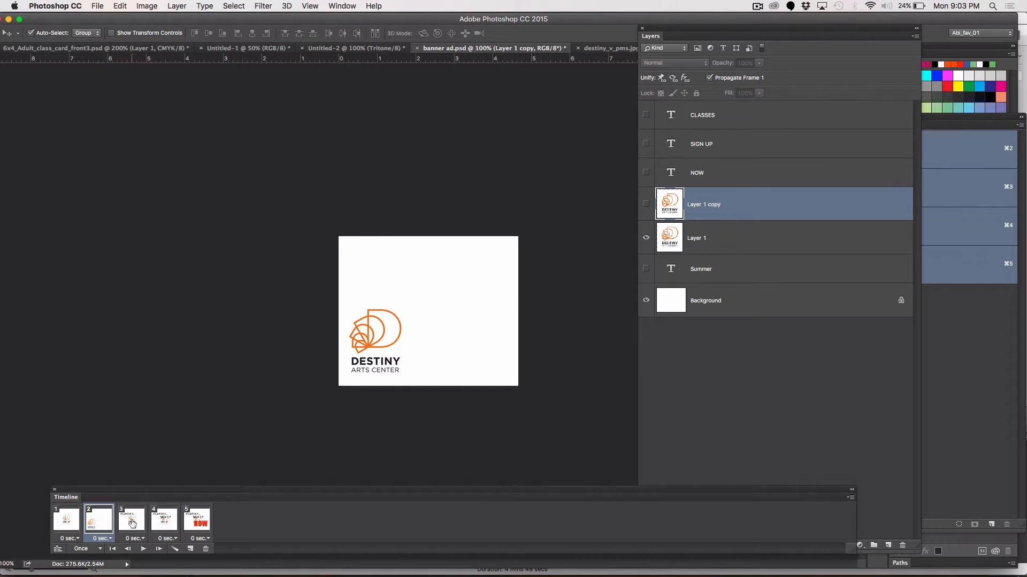
# Step: In the third frame, hide Layer 1 copy and show the Layer 1 and Summer layers
pyautogui.click(132, 523)
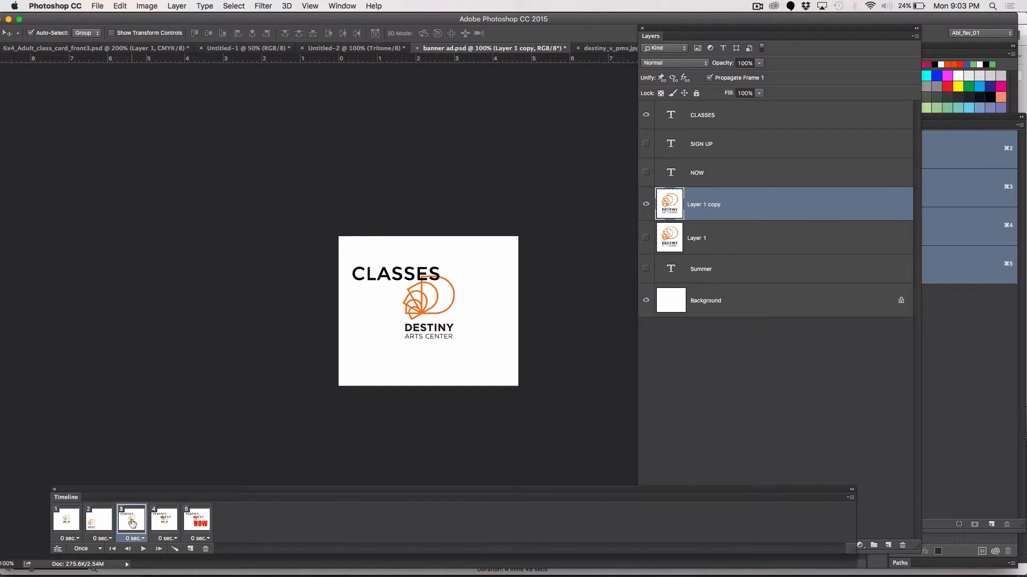
pyautogui.click(646, 203)
pyautogui.click(646, 237)
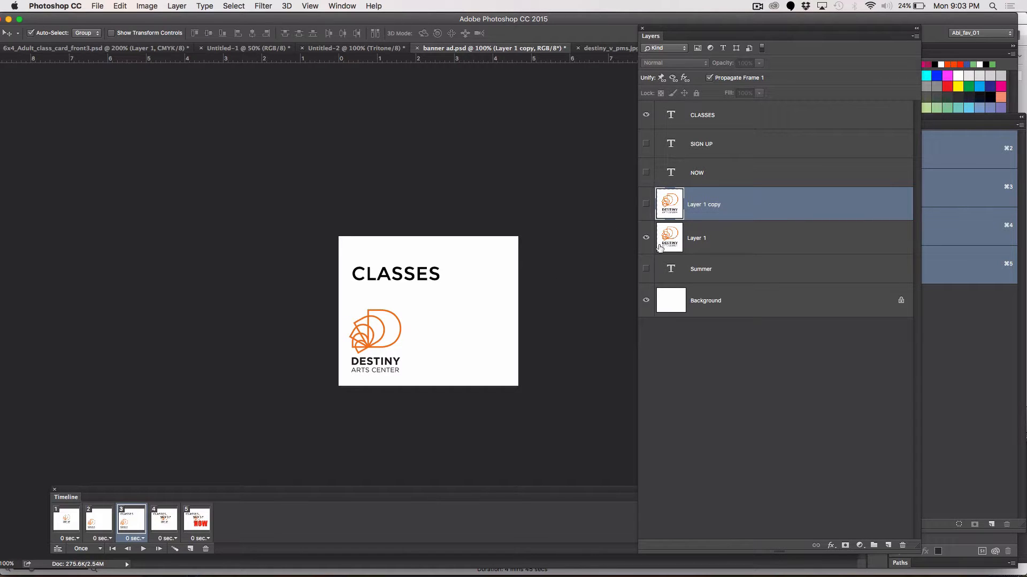
pyautogui.click(646, 269)
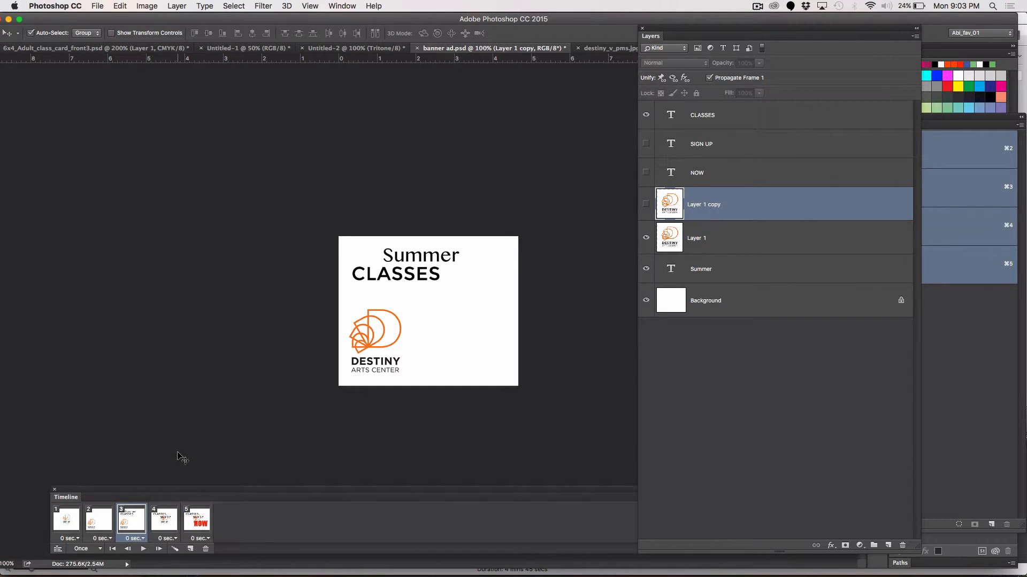
# Step: In the fourth frame, replace the centred logo copy with the original Layer 1 and show the Summer layer
pyautogui.click(161, 524)
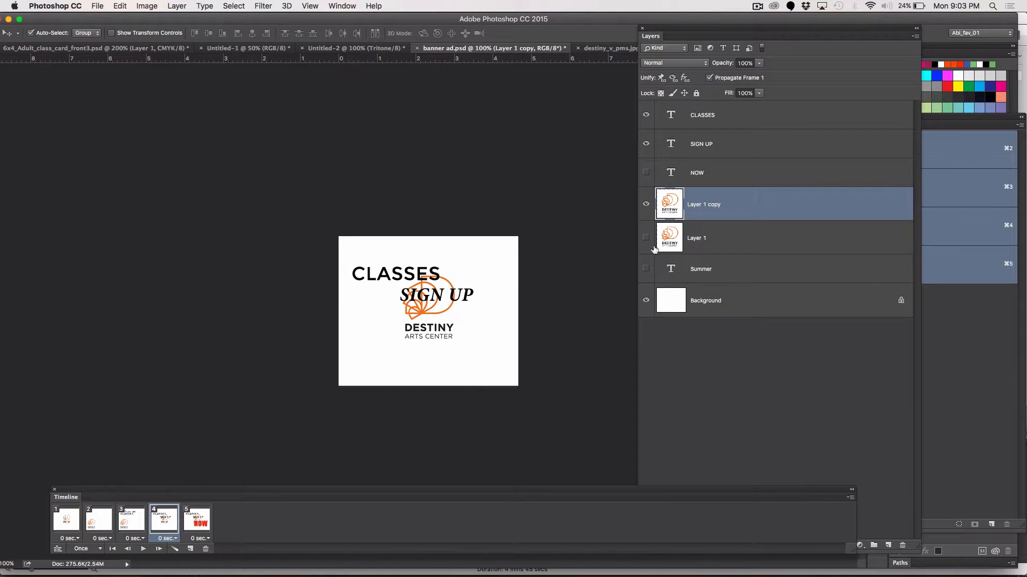
pyautogui.click(646, 204)
pyautogui.click(646, 237)
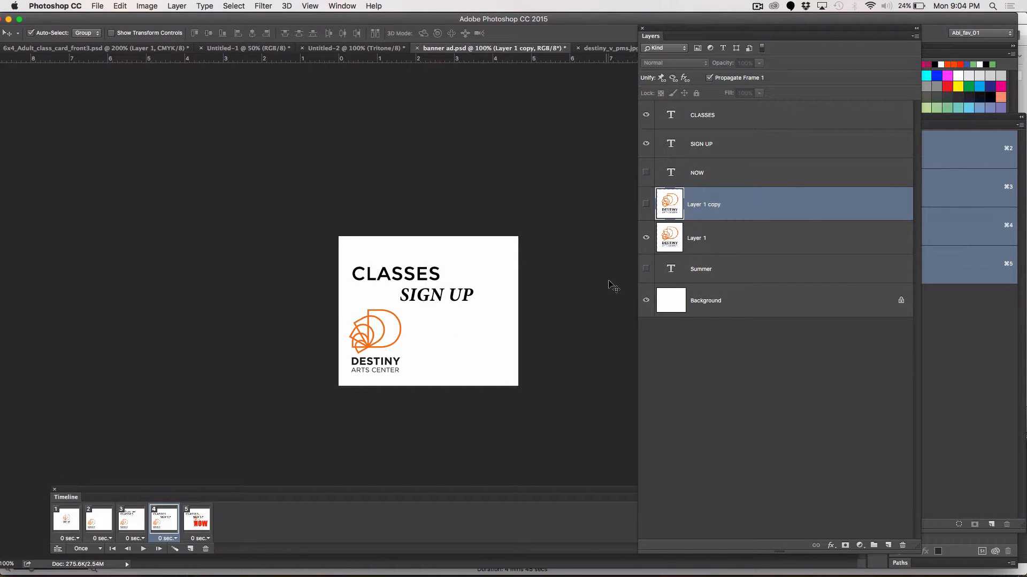
pyautogui.click(646, 269)
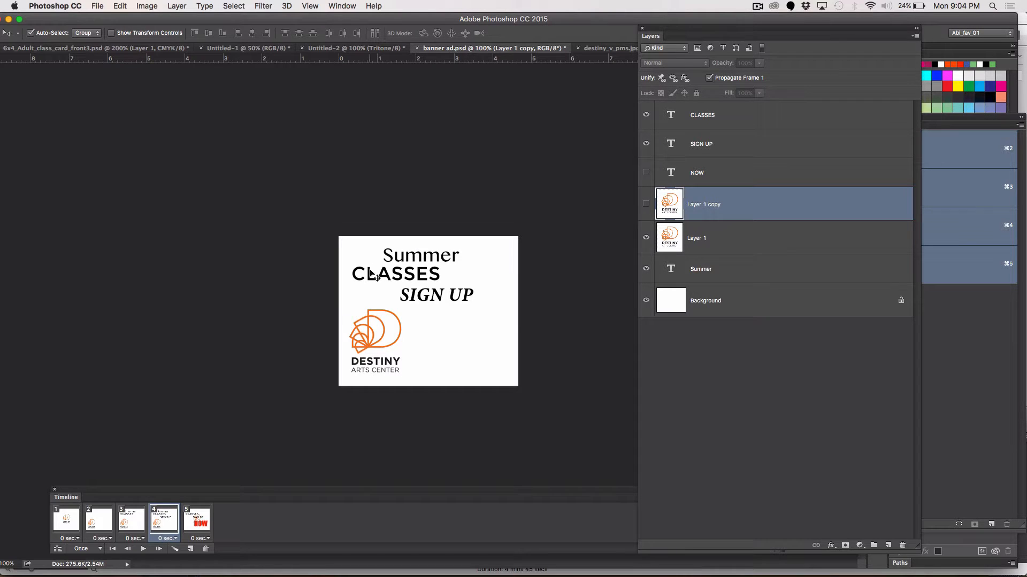
# Step: In the fifth frame, hide Layer 1 copy and turn on Layer 1 and the Summer text
pyautogui.click(198, 518)
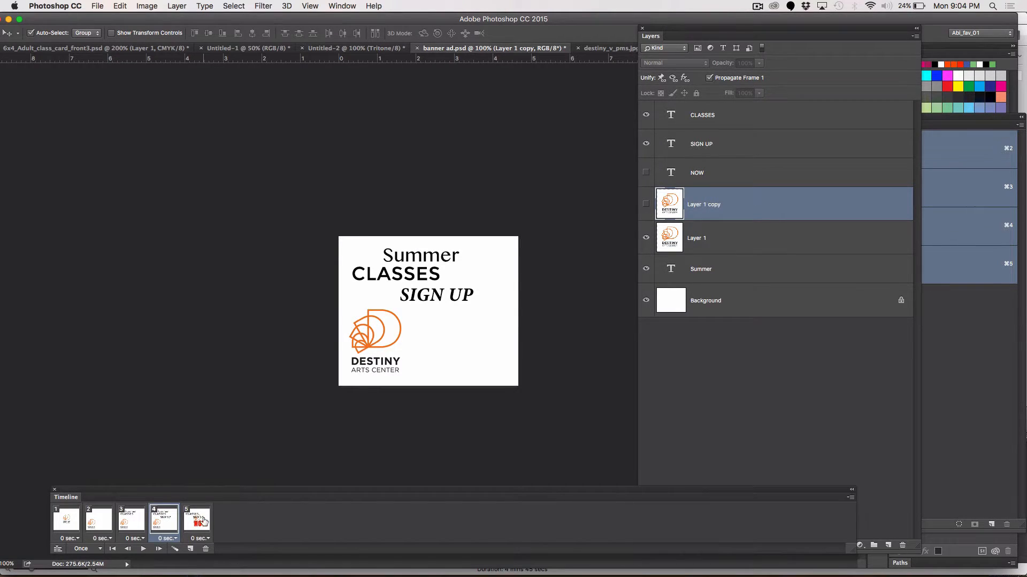
pyautogui.click(646, 205)
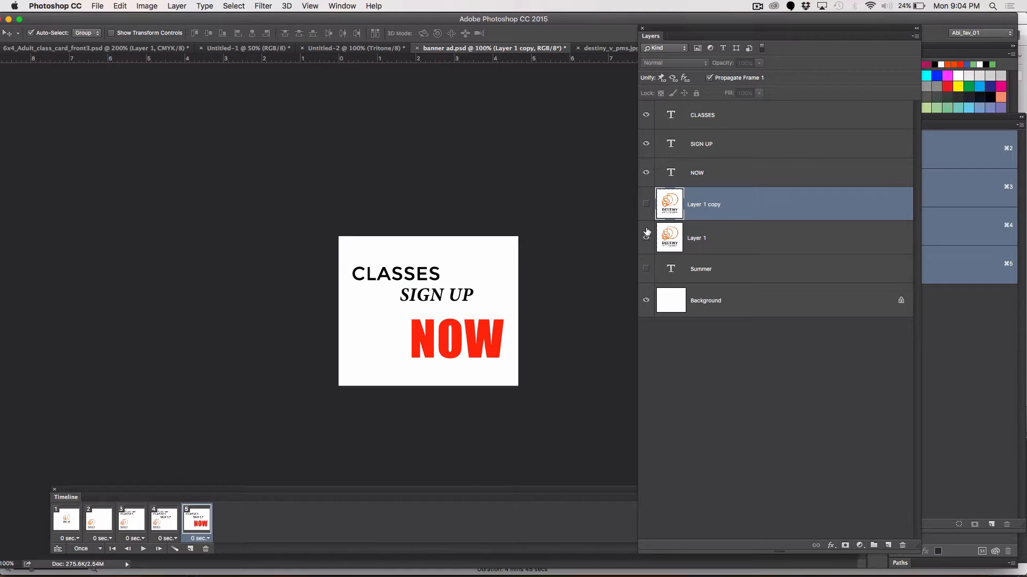
pyautogui.click(647, 234)
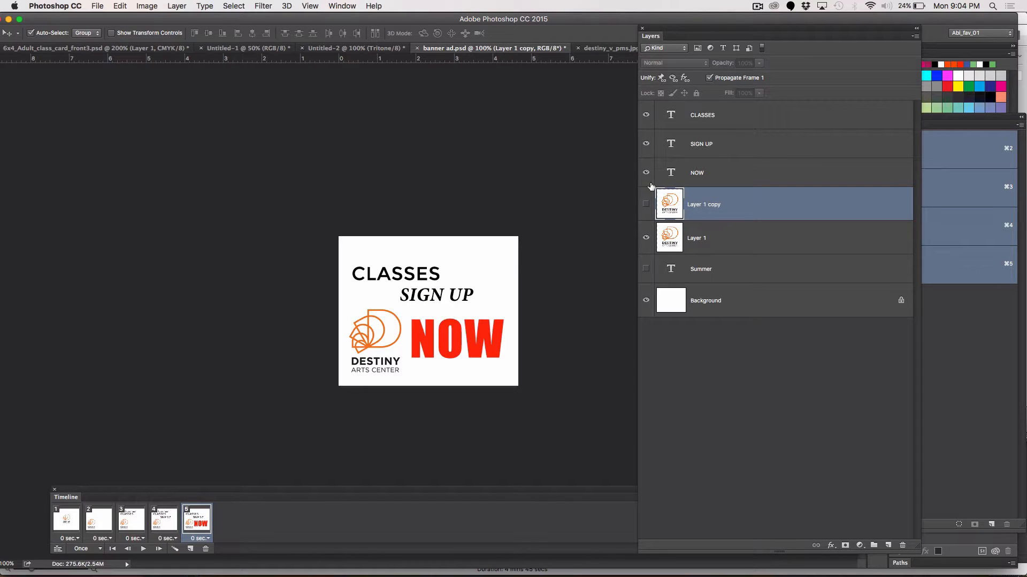
pyautogui.click(646, 269)
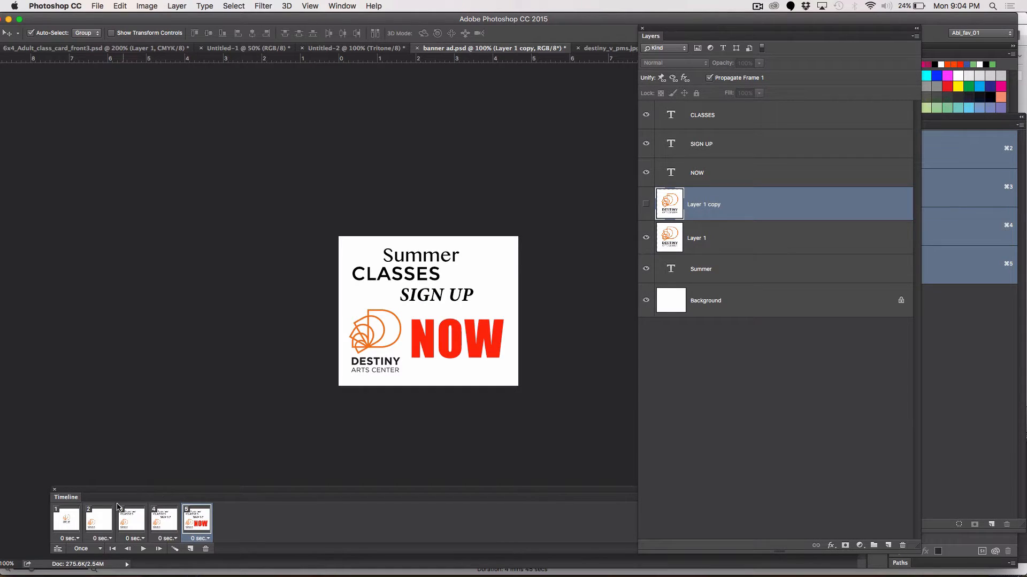
# Step: Compare the opening frames, and show the Summer layer in the second frame
pyautogui.click(65, 519)
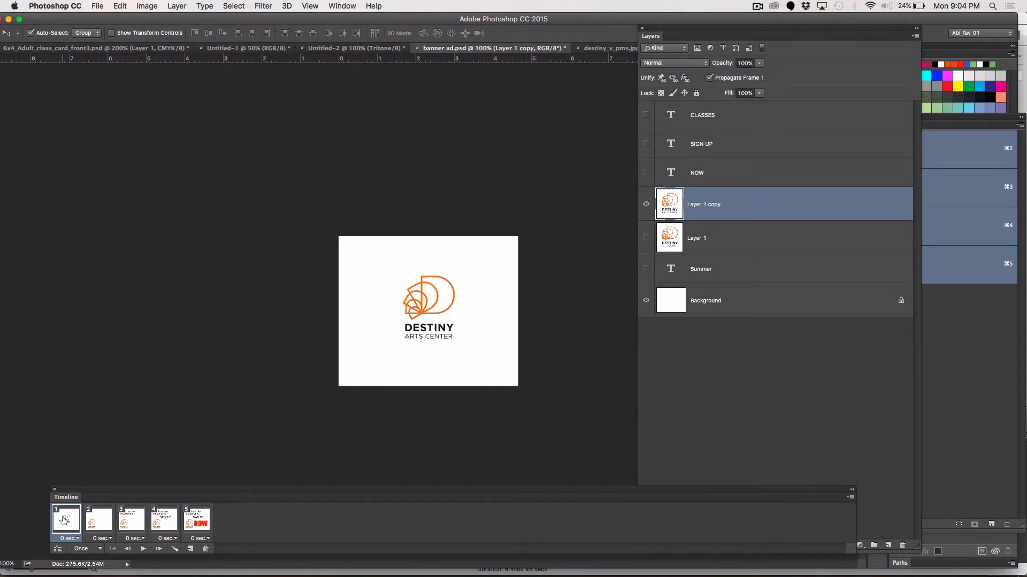
pyautogui.click(99, 521)
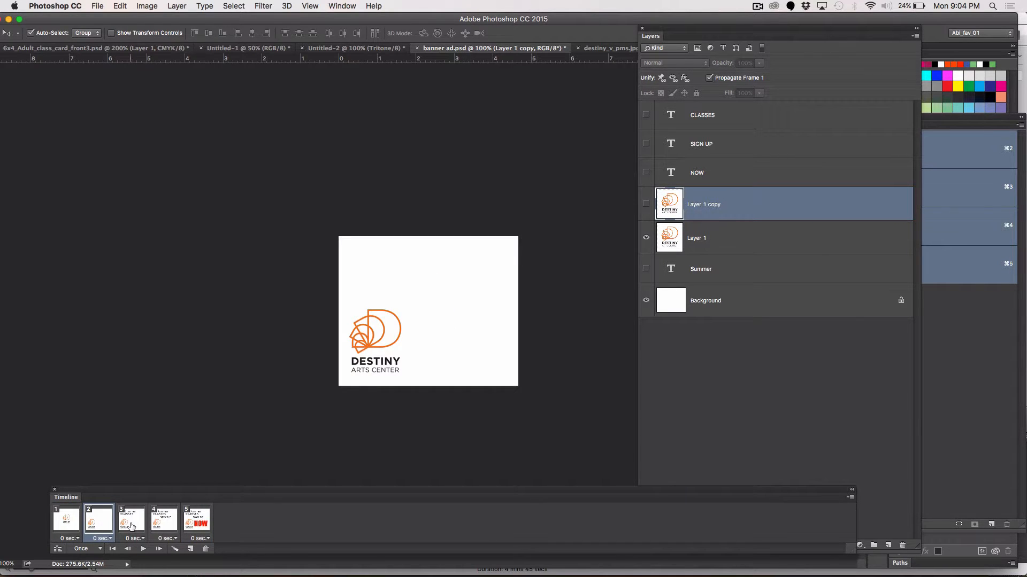
pyautogui.click(67, 523)
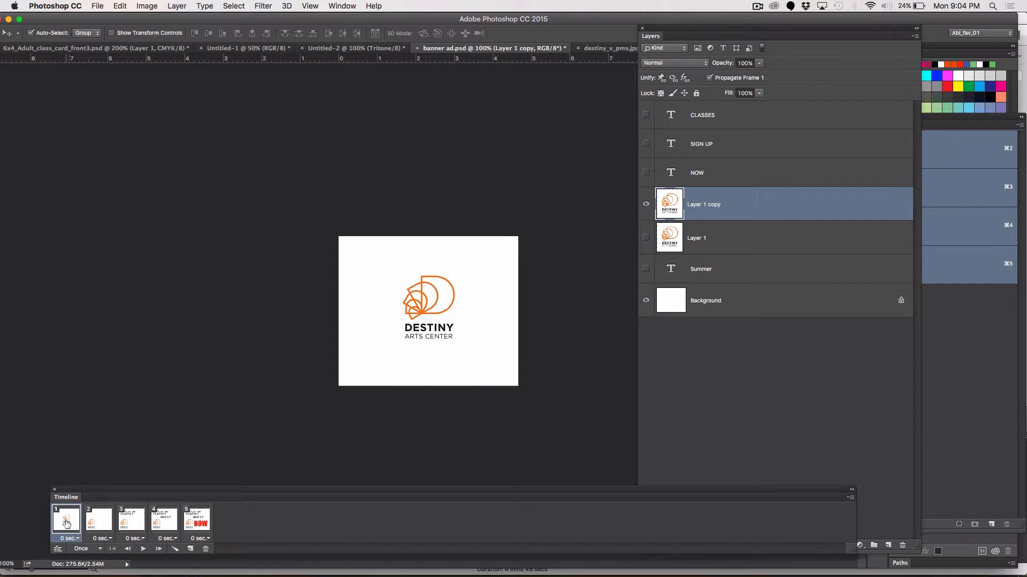
pyautogui.click(99, 523)
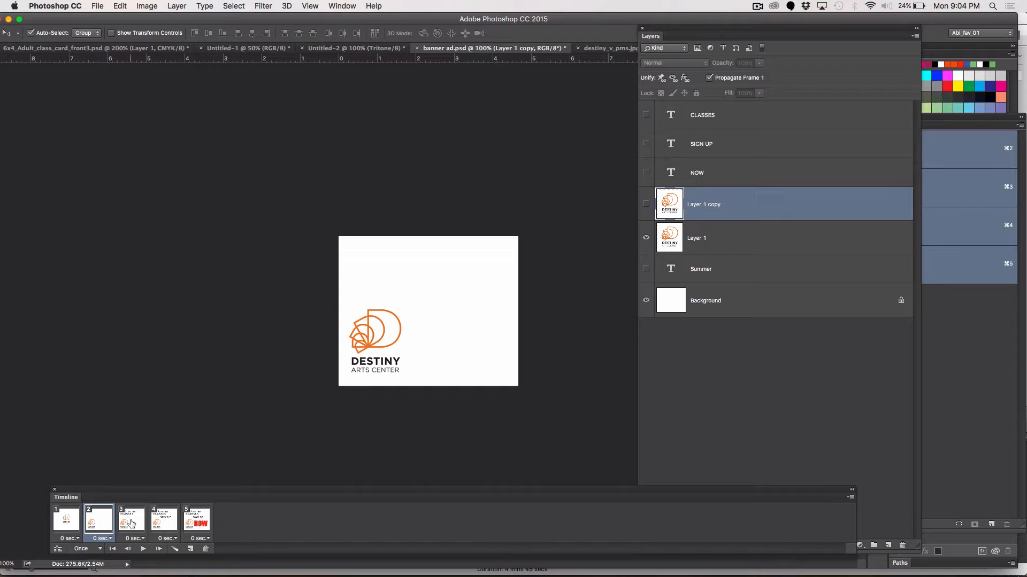
pyautogui.click(131, 523)
pyautogui.click(65, 523)
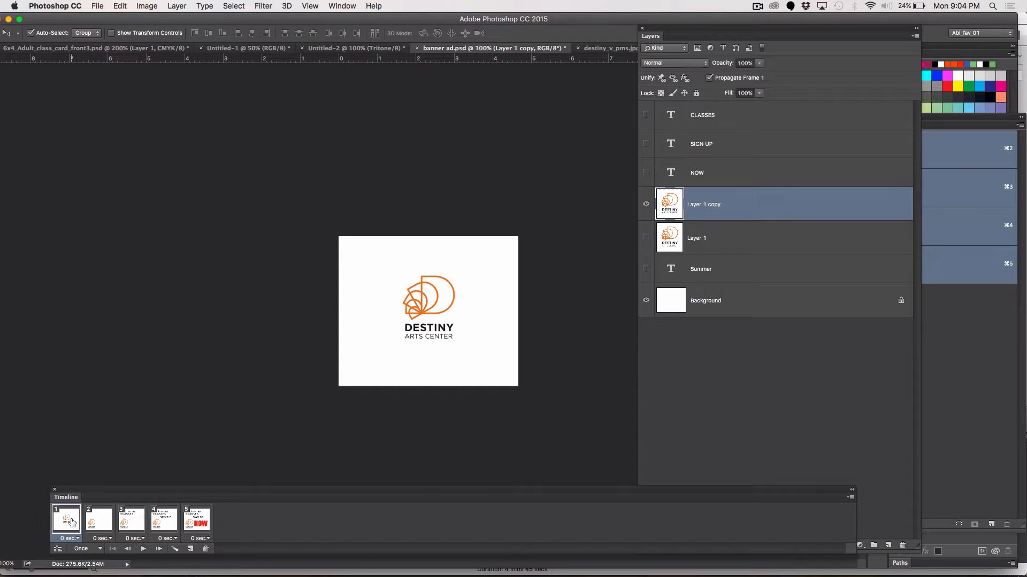
pyautogui.click(100, 519)
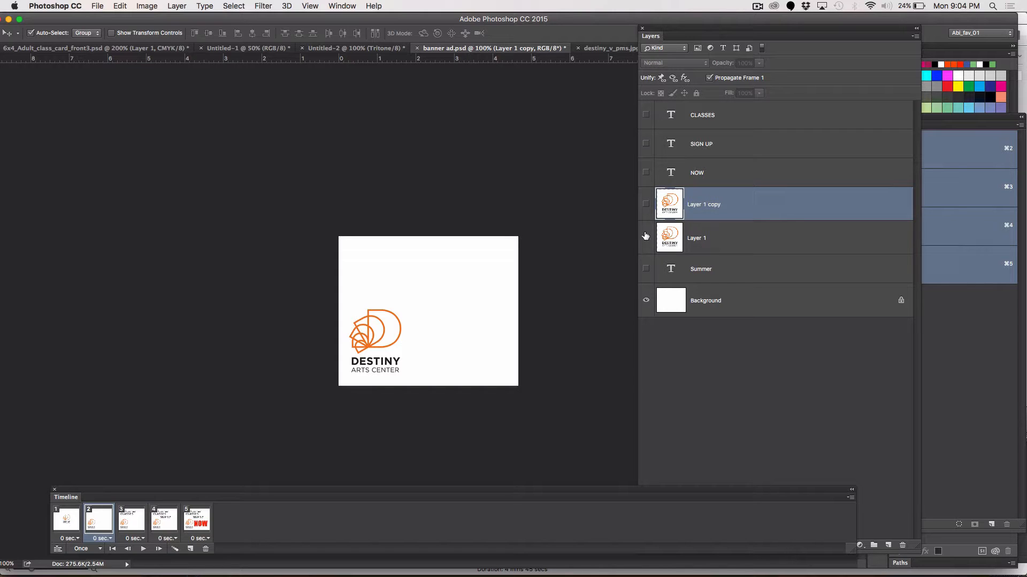
pyautogui.click(647, 270)
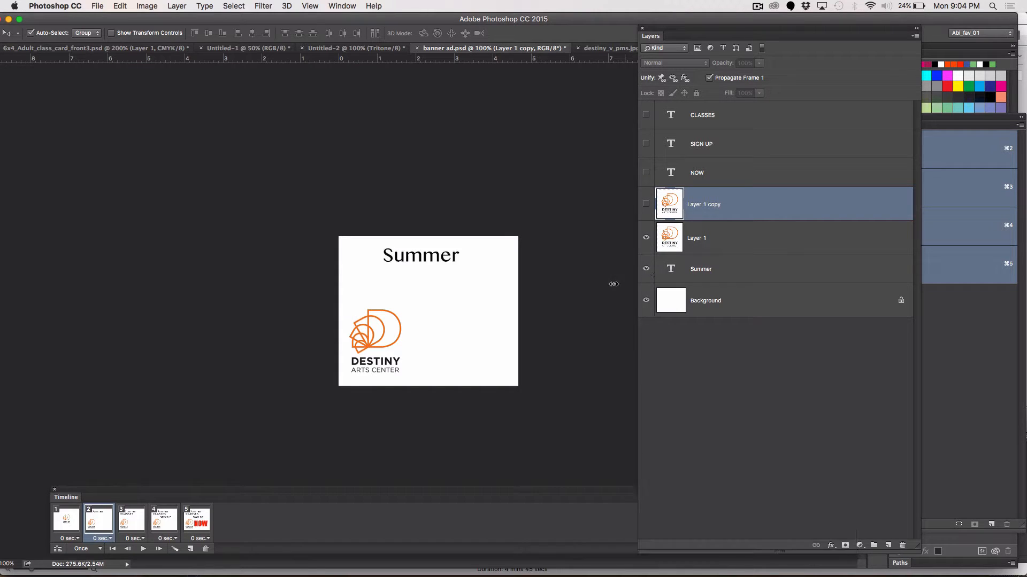
# Step: Review all five frames in order from the centred logo to the NOW frame, and return to the first frame
pyautogui.click(67, 526)
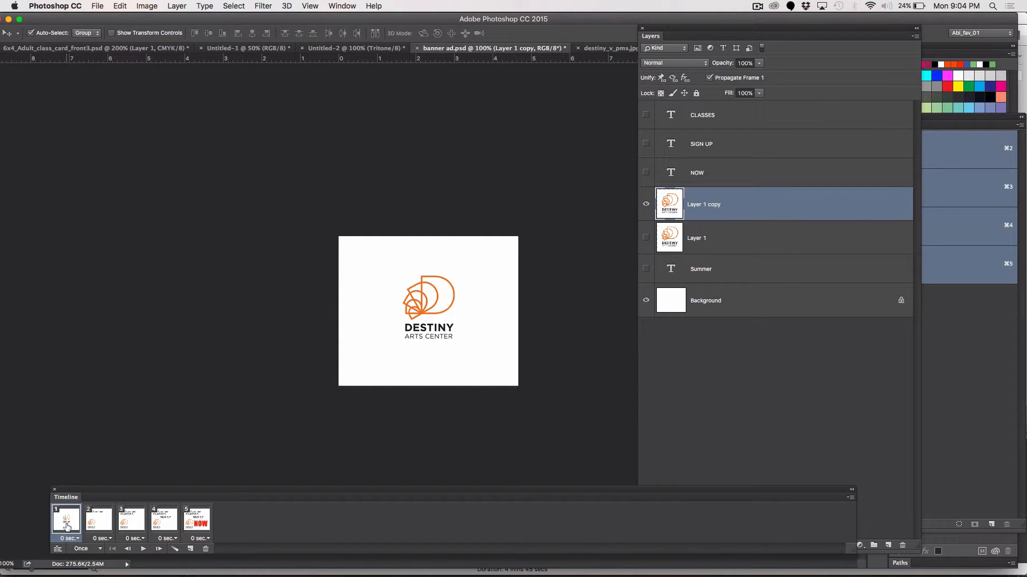
pyautogui.click(101, 524)
pyautogui.click(138, 523)
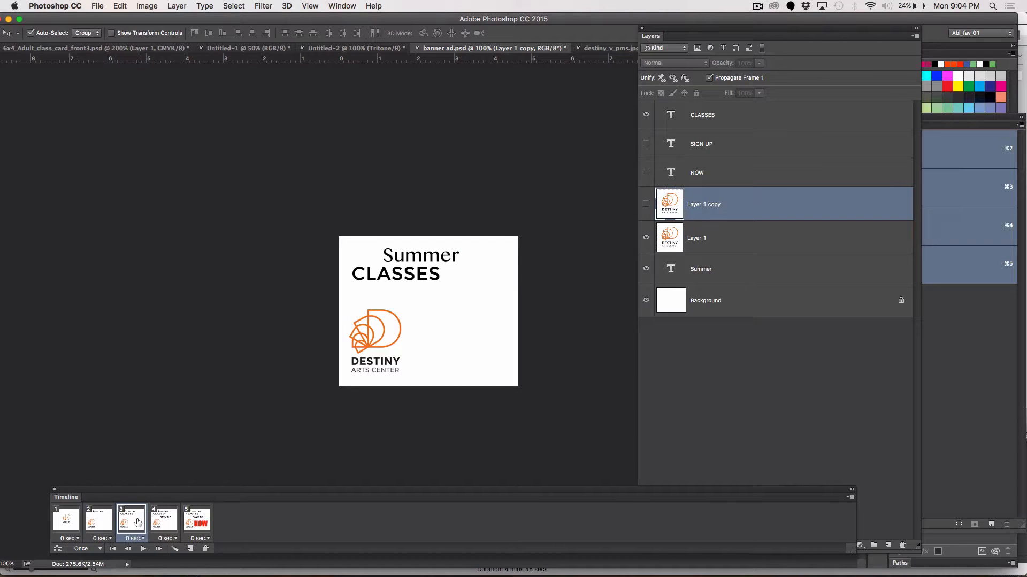
pyautogui.click(169, 526)
pyautogui.click(193, 526)
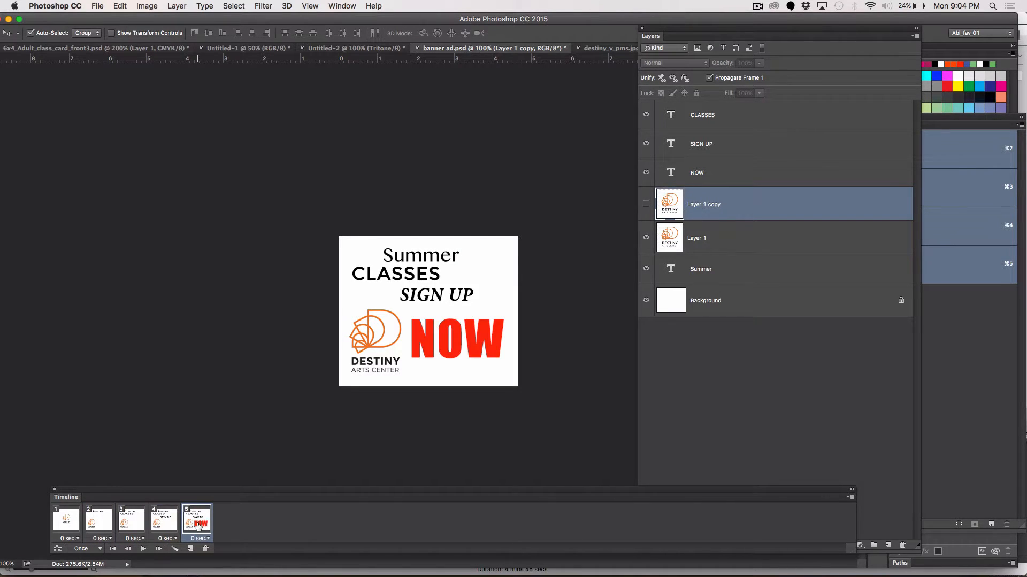
pyautogui.click(65, 526)
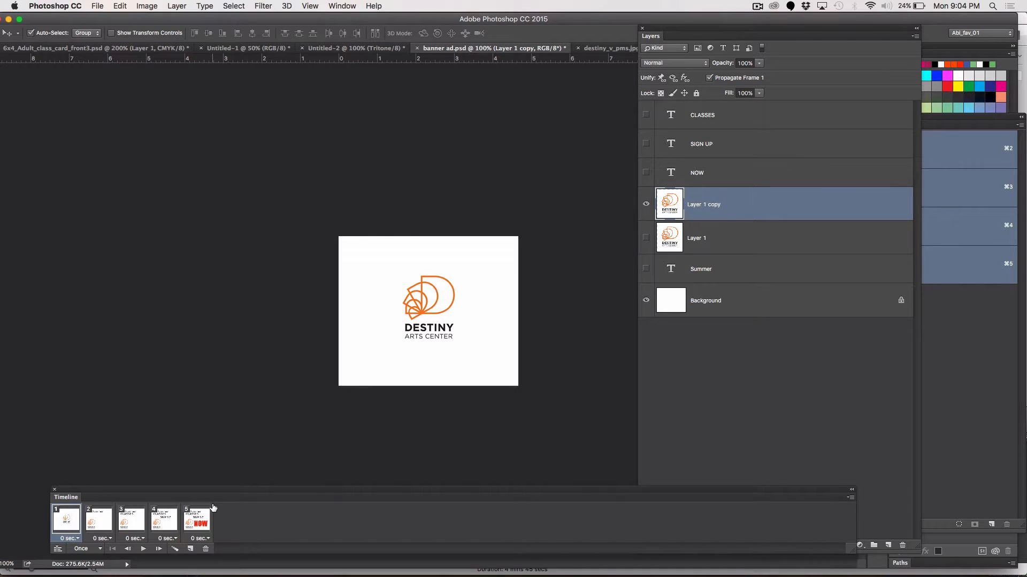
# Step: Set the frame delay of the first, second and third frames to 1.0 second each
pyautogui.click(77, 539)
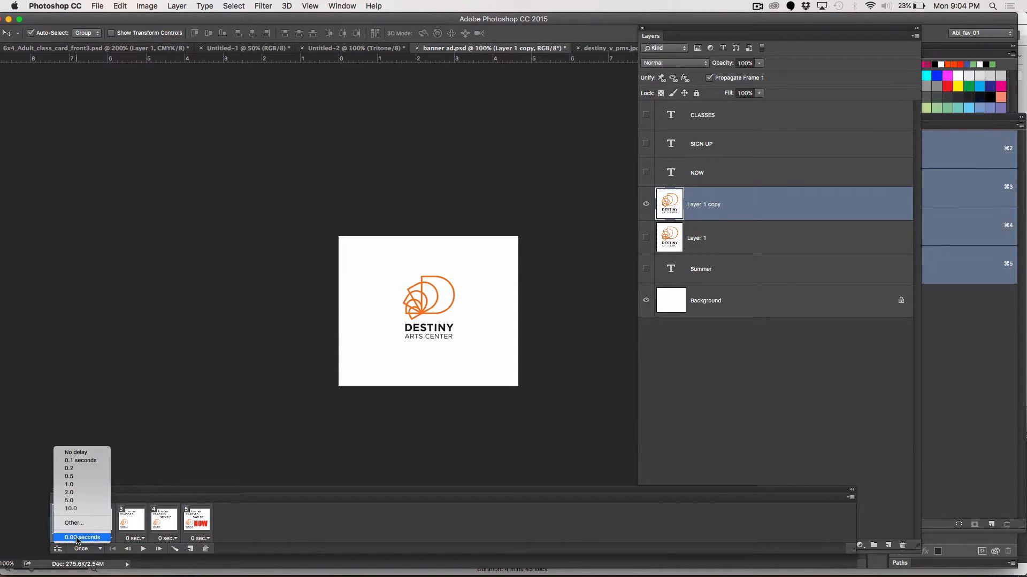
pyautogui.click(78, 485)
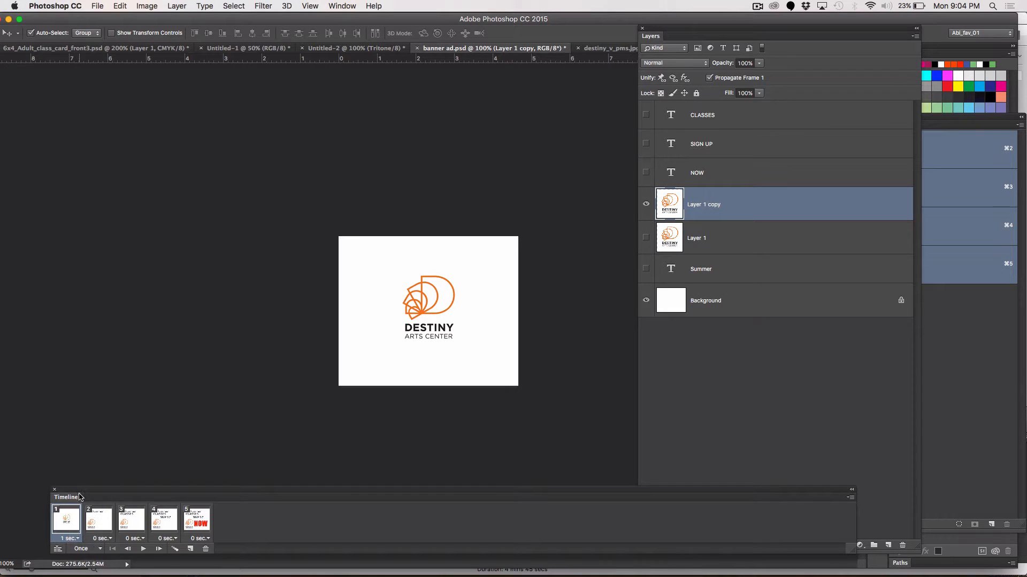
pyautogui.click(111, 539)
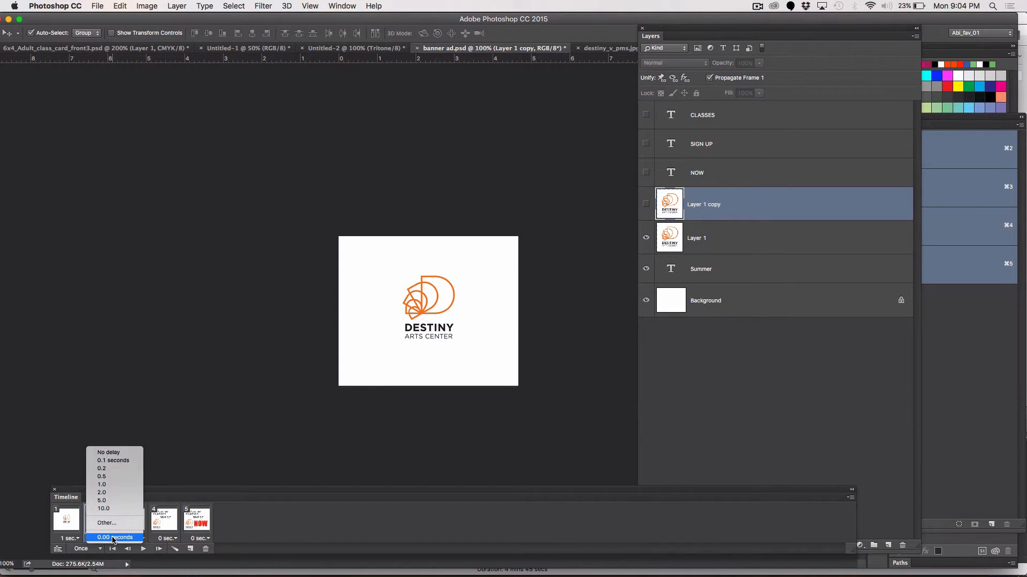
pyautogui.click(109, 486)
pyautogui.click(144, 539)
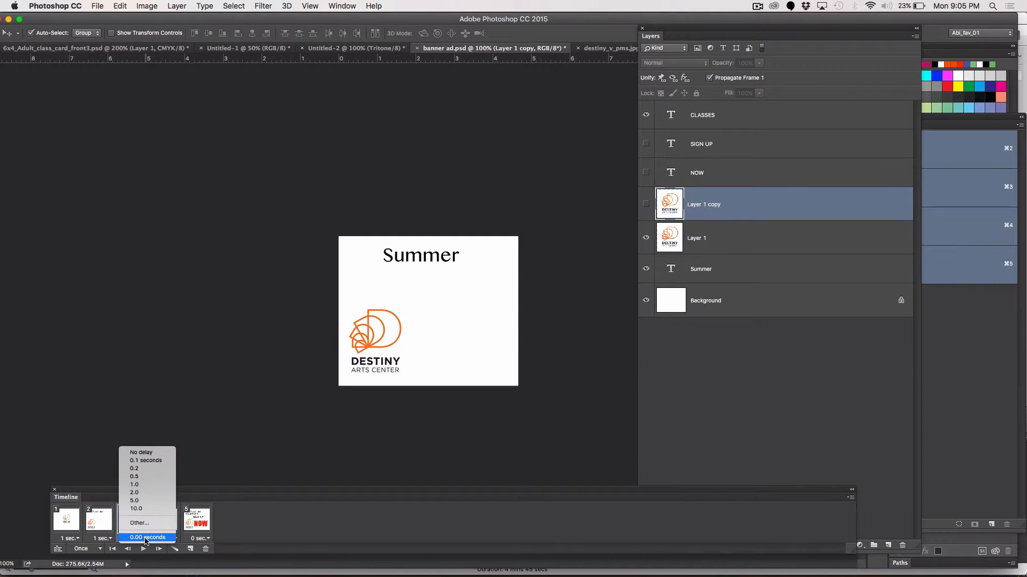
pyautogui.click(142, 485)
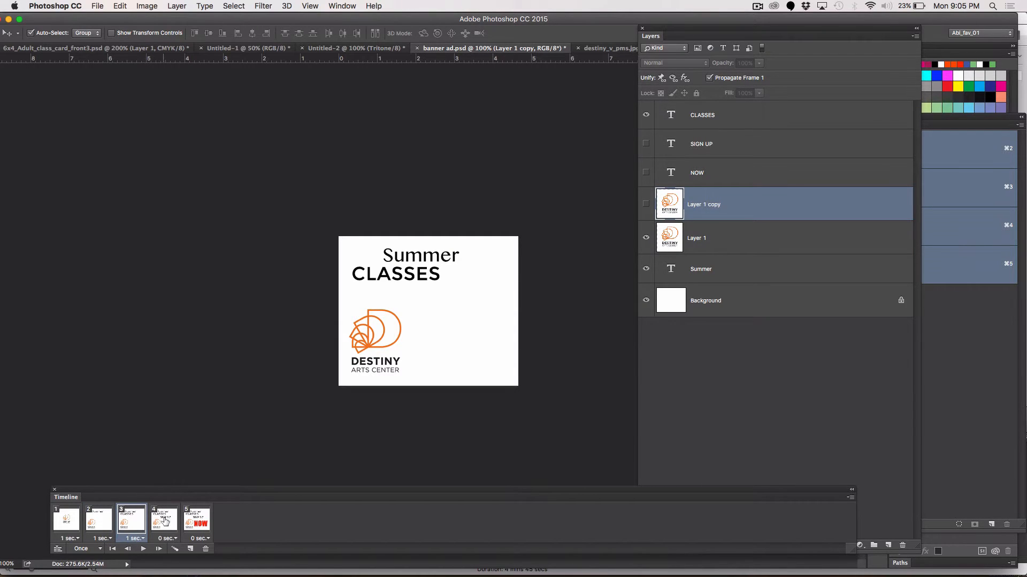
# Step: Set the fourth frame's delay to 1.0 second and the fifth frame's delay to 3 seconds
pyautogui.click(177, 539)
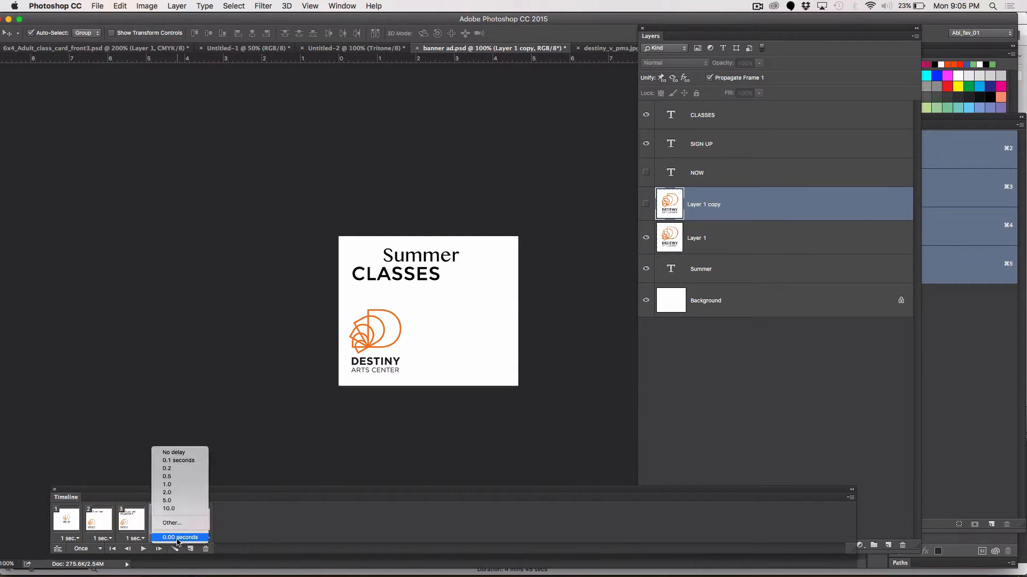
pyautogui.click(177, 485)
pyautogui.click(190, 550)
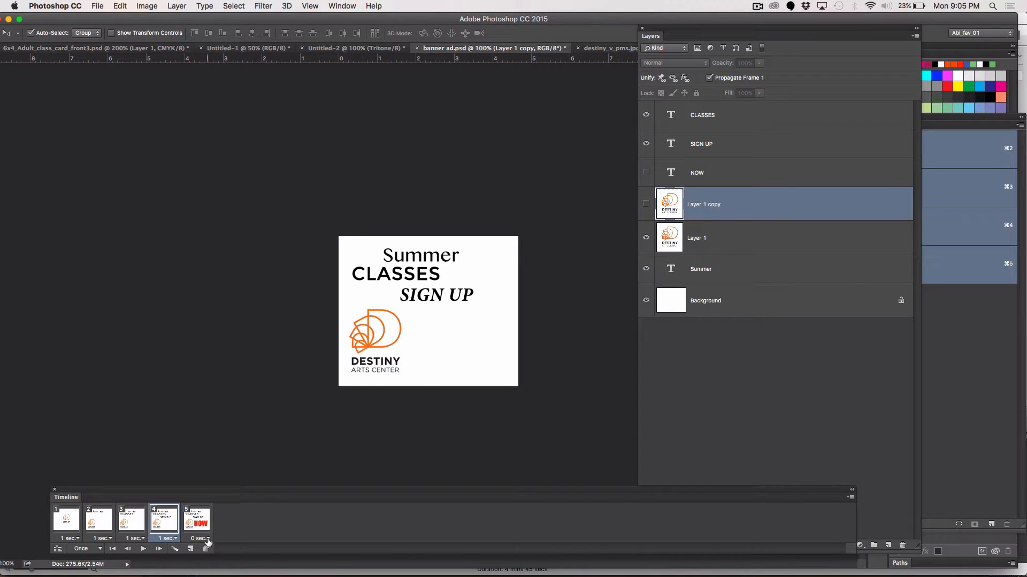
pyautogui.click(208, 539)
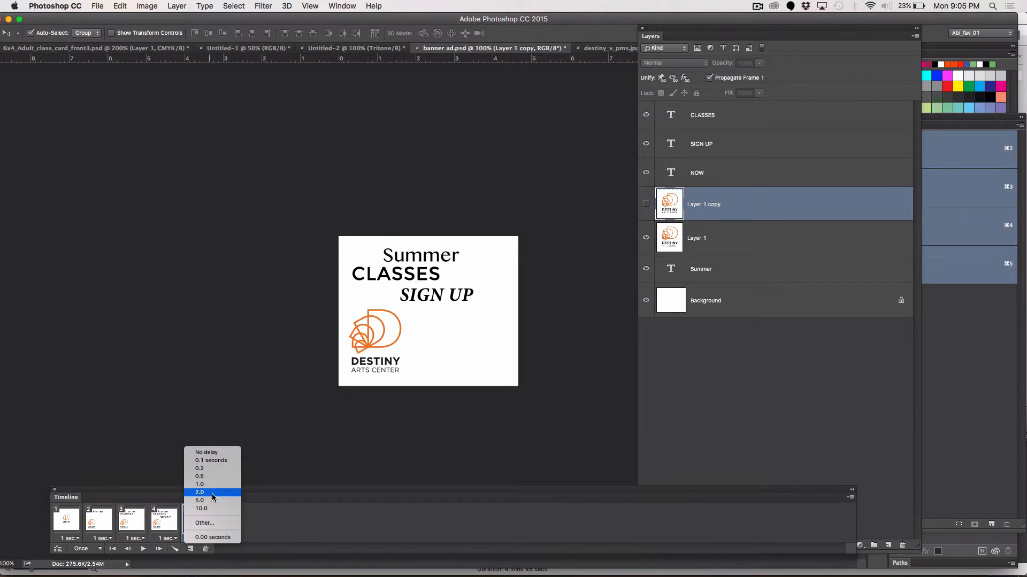
pyautogui.click(205, 523)
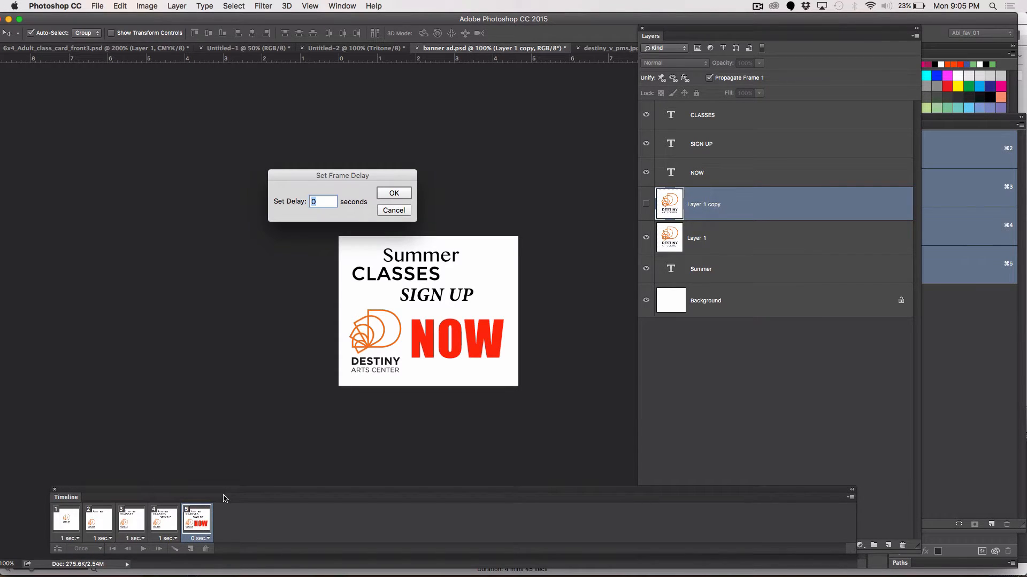
pyautogui.write('3')
pyautogui.click(394, 195)
# Step: Preview the animation from the first frame, and set it to loop 3 times with another playback from the start
pyautogui.click(63, 522)
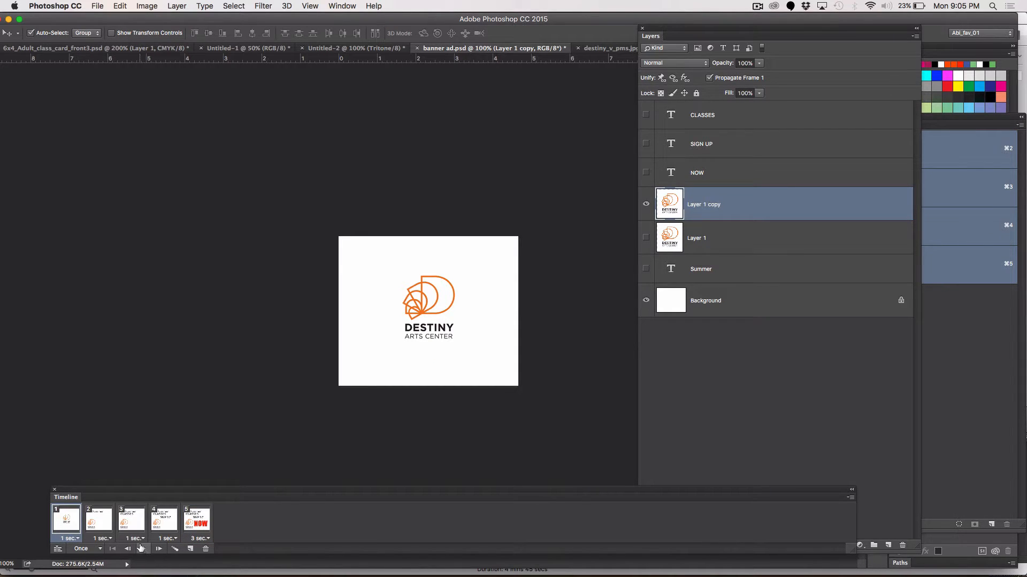
pyautogui.click(142, 550)
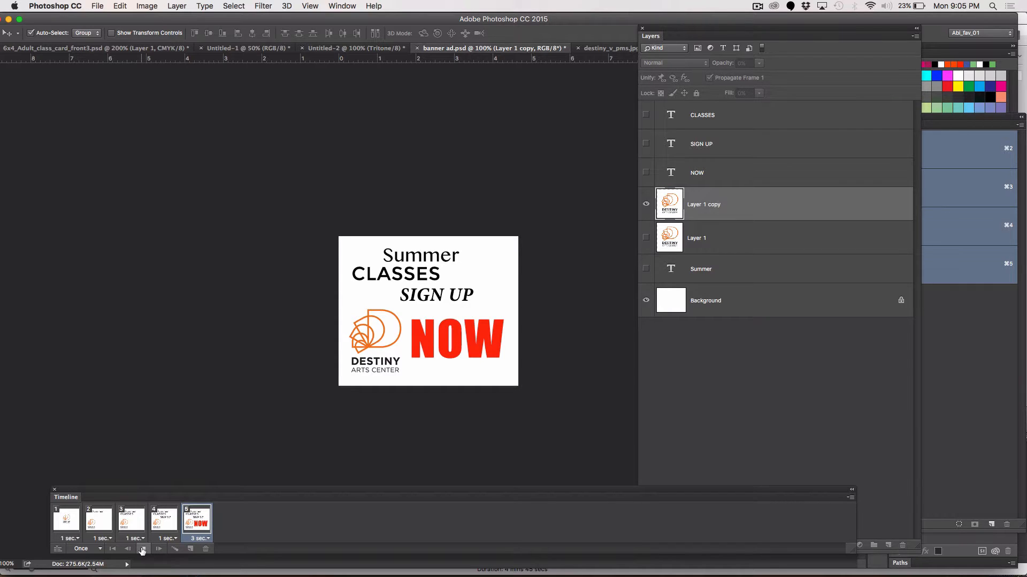
pyautogui.click(99, 549)
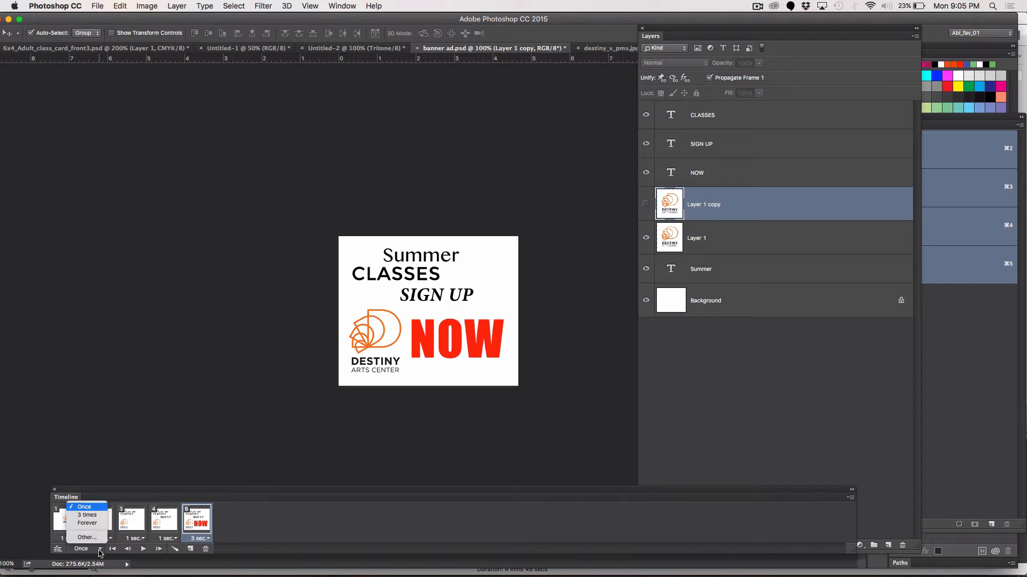
pyautogui.click(93, 516)
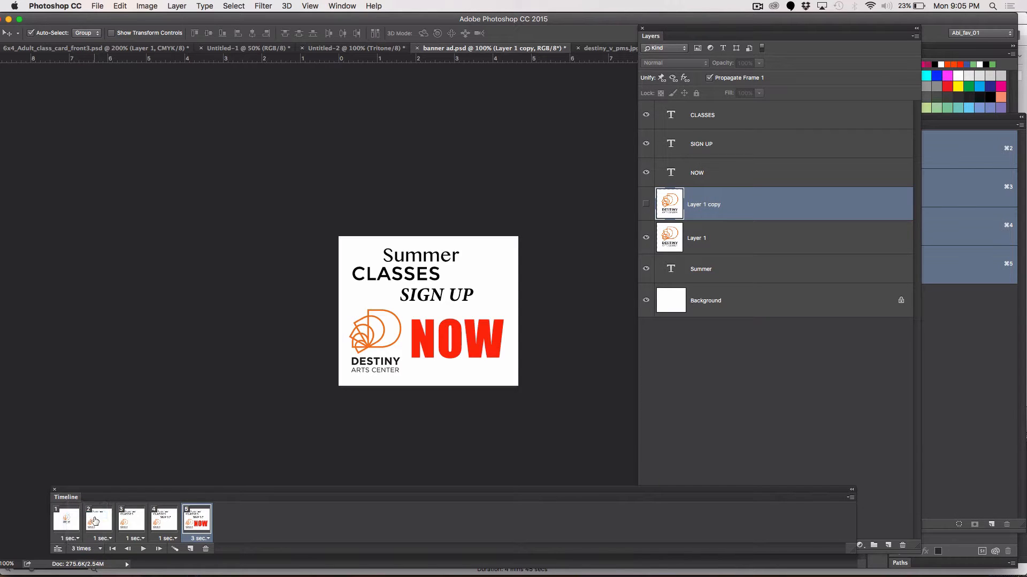
pyautogui.click(68, 521)
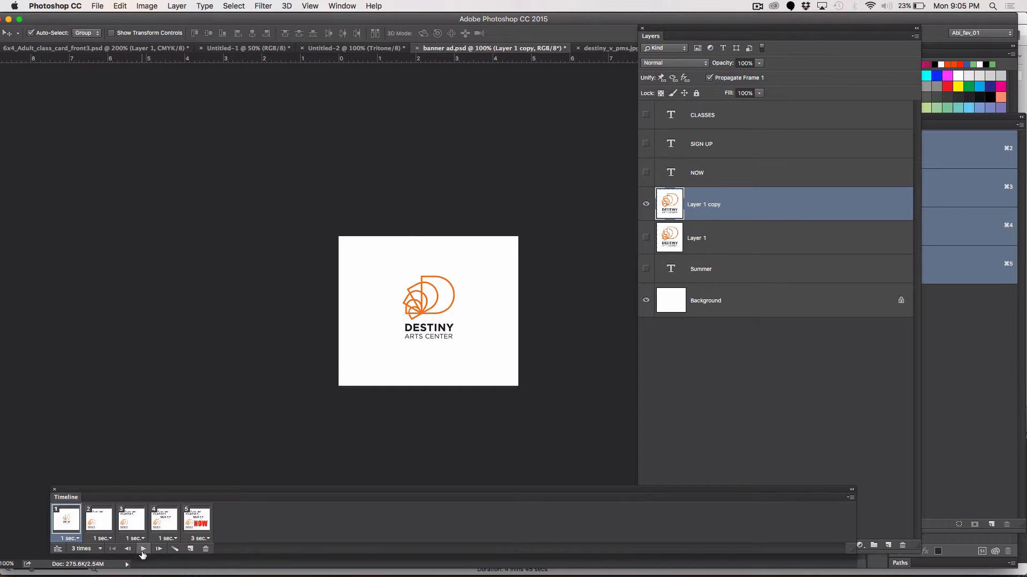
pyautogui.click(143, 550)
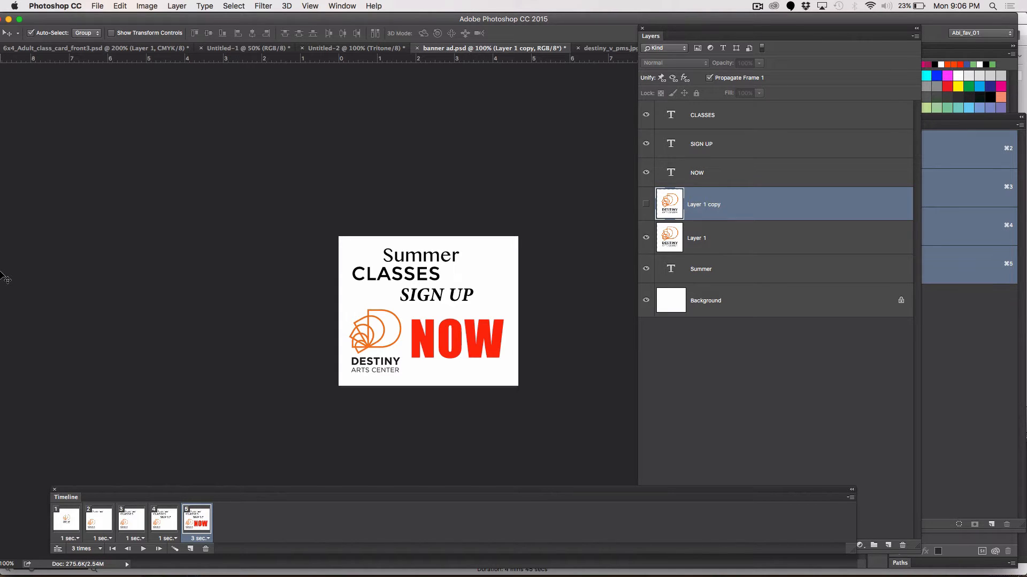
# Step: Save the banner document and open it in the Save for Web (Legacy) export
pyautogui.click(101, 5)
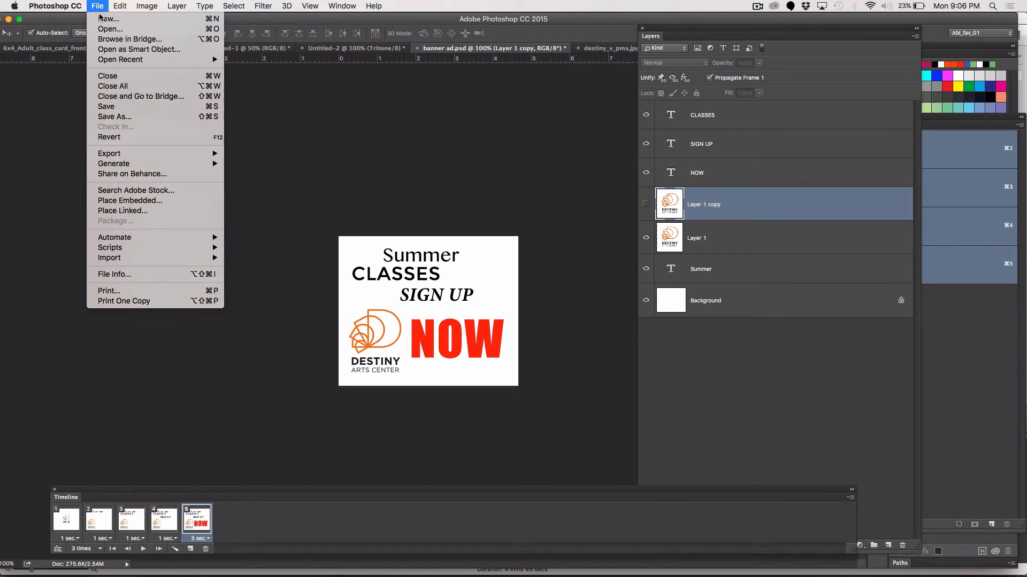
pyautogui.click(109, 112)
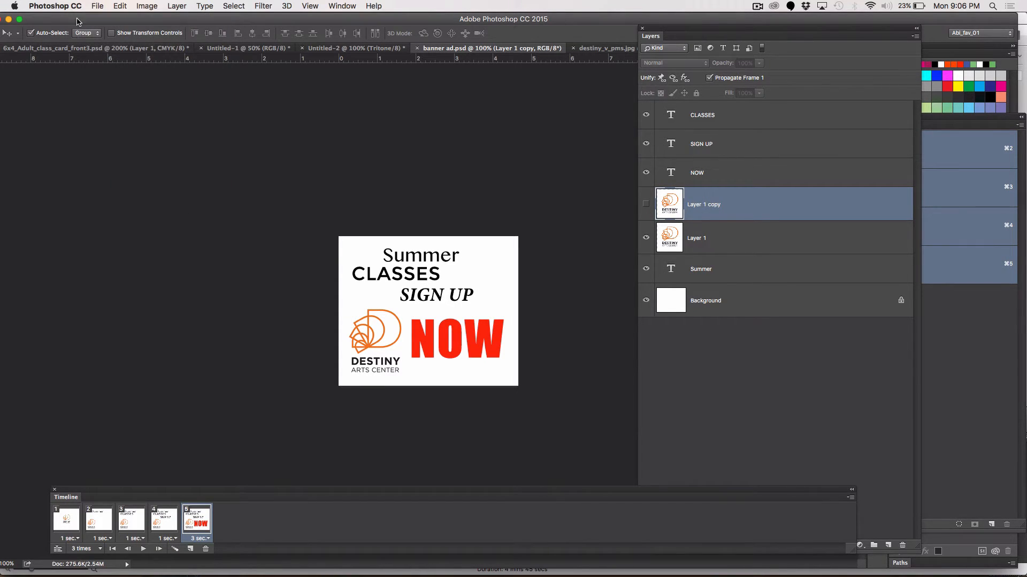
pyautogui.click(104, 4)
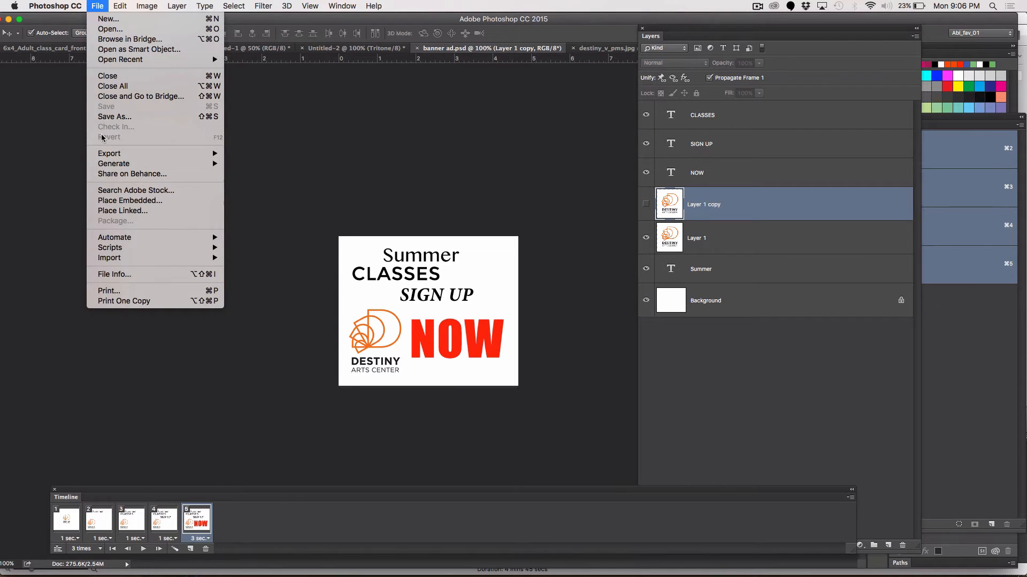
pyautogui.moveTo(104, 159)
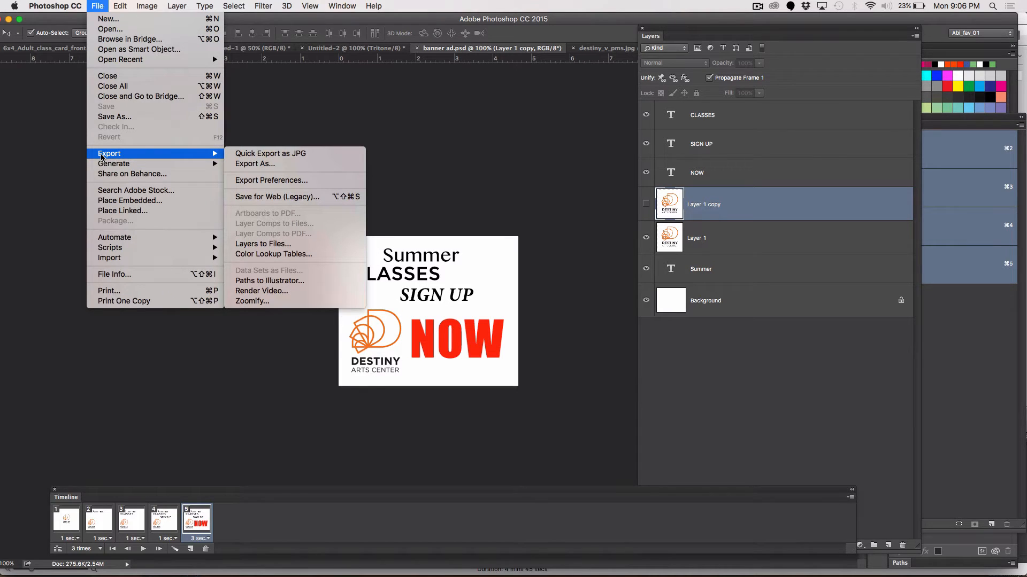
pyautogui.click(278, 197)
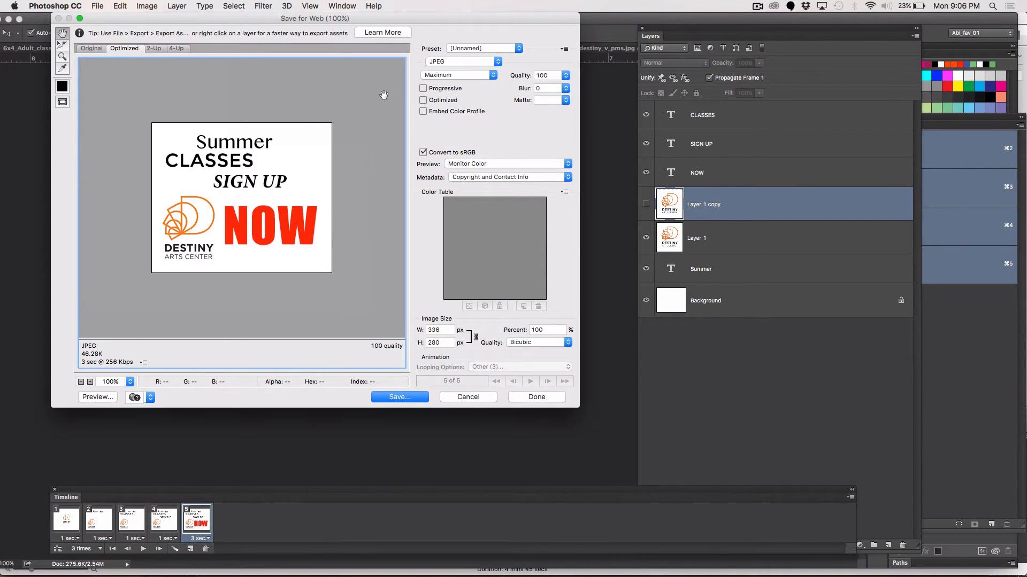
# Step: Set the export format to GIF with the GIF 32 Dithered preset
pyautogui.click(437, 62)
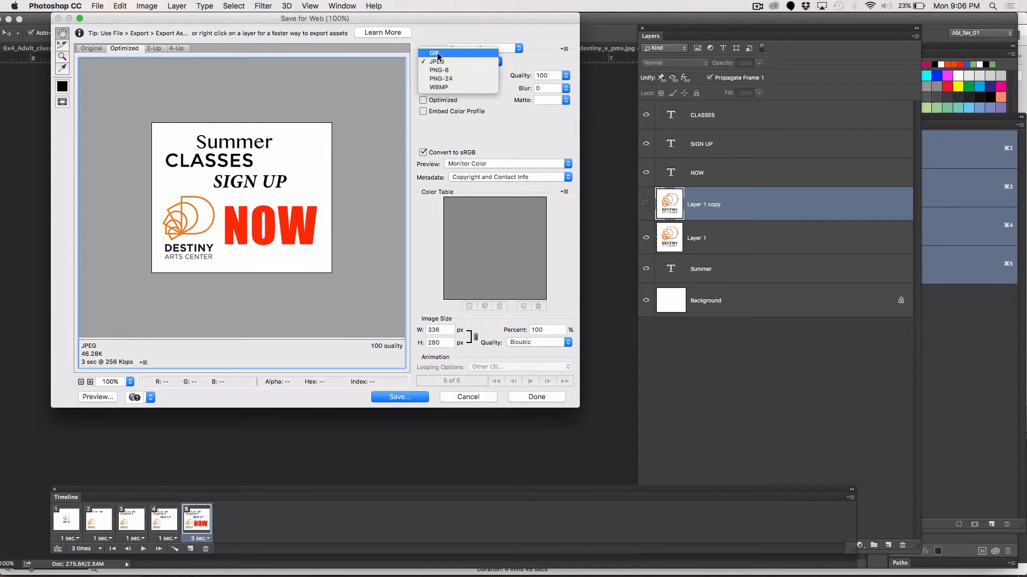
pyautogui.click(437, 53)
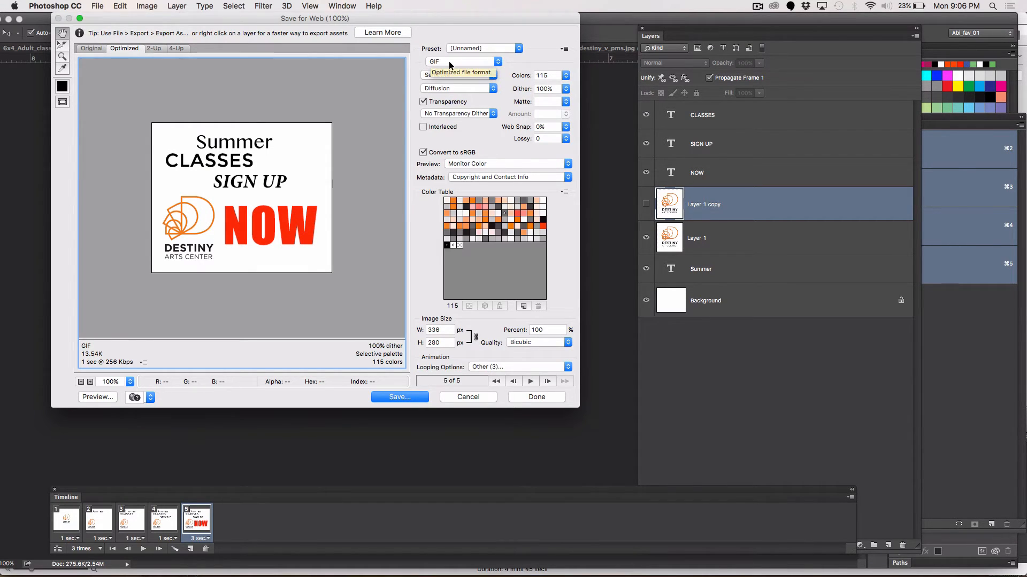
pyautogui.click(465, 62)
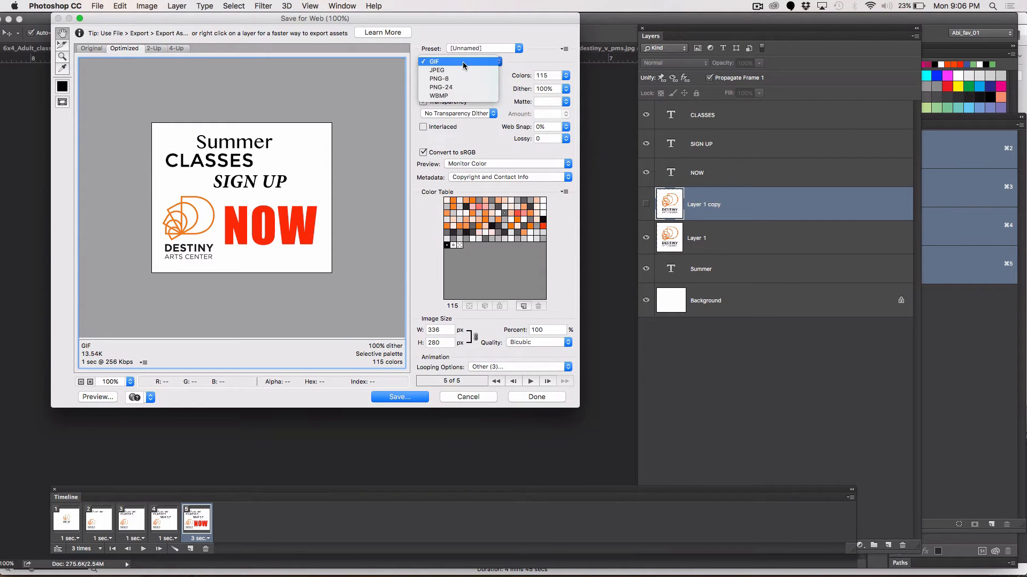
pyautogui.click(463, 62)
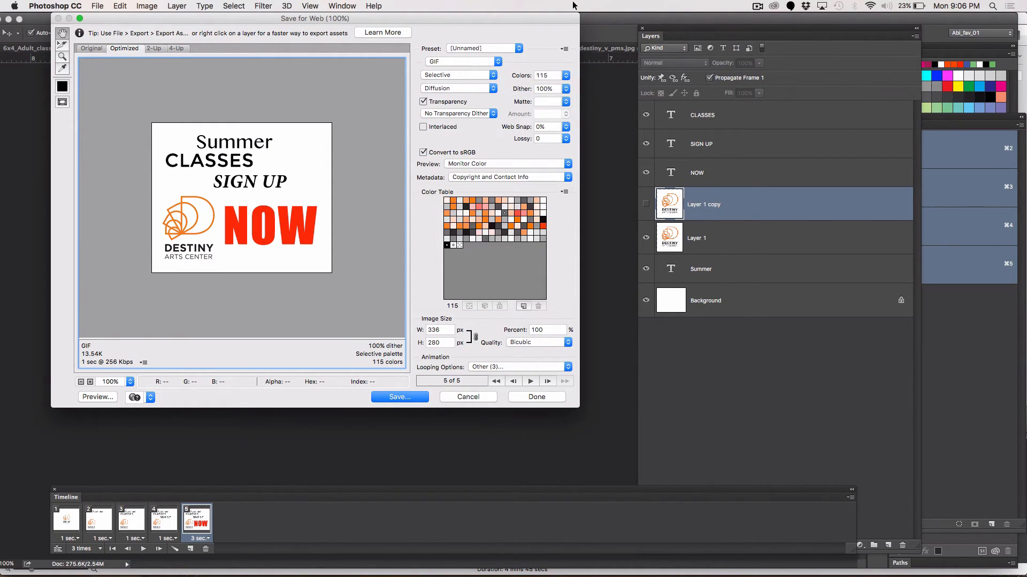
pyautogui.click(489, 46)
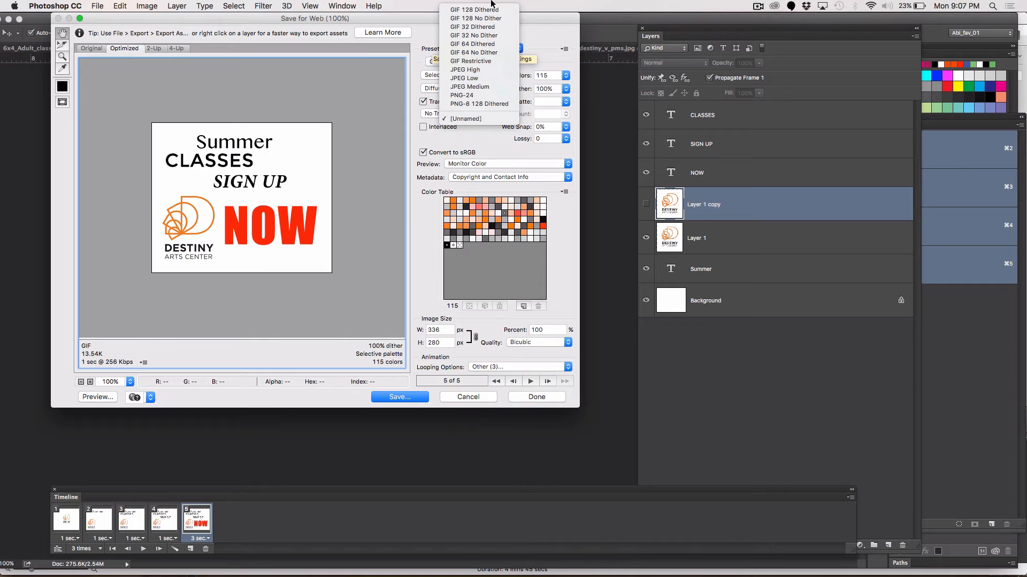
pyautogui.click(476, 27)
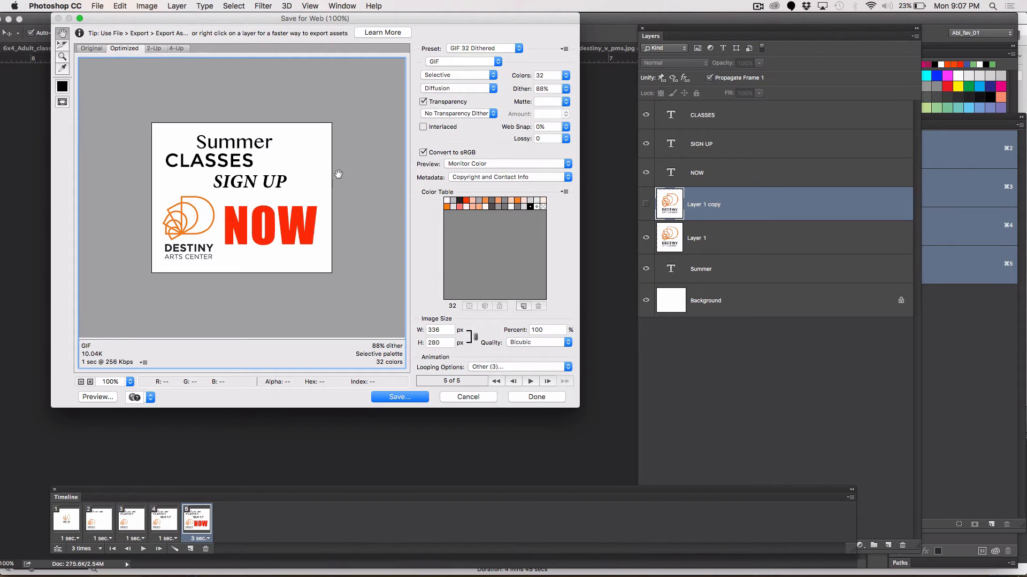
# Step: Show the original version in the export preview, and confirm a loop count of 3 times
pyautogui.click(89, 49)
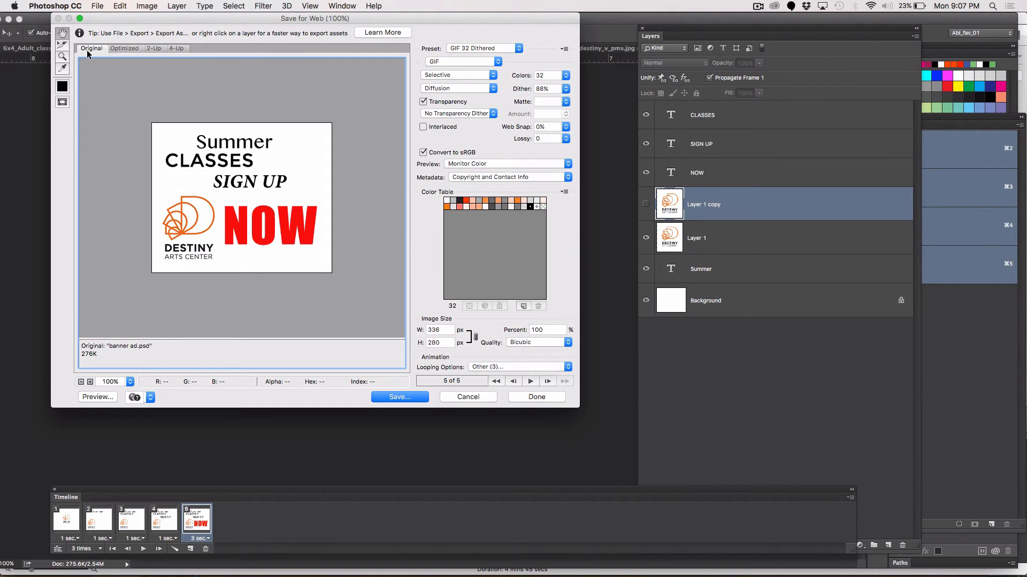
pyautogui.click(509, 367)
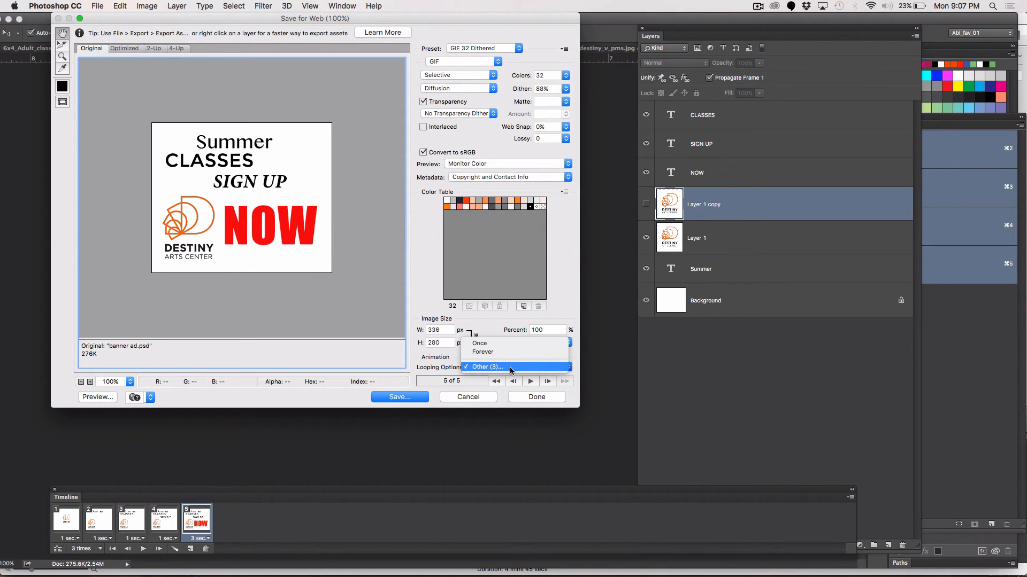
pyautogui.click(509, 367)
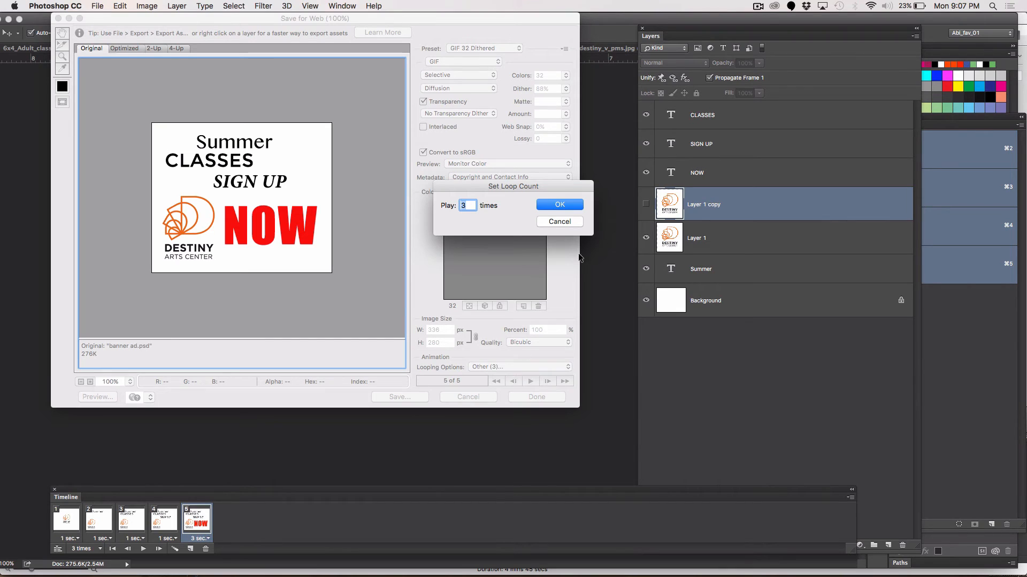
pyautogui.click(560, 206)
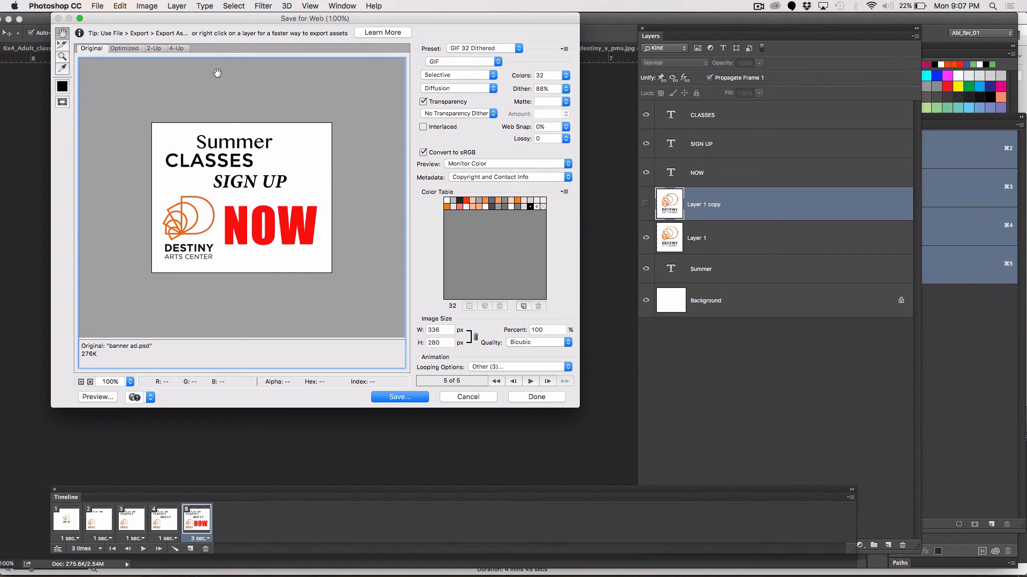
# Step: Save the optimized animation to the Desktop as banner-ad.gif with the Images Only format
pyautogui.click(398, 397)
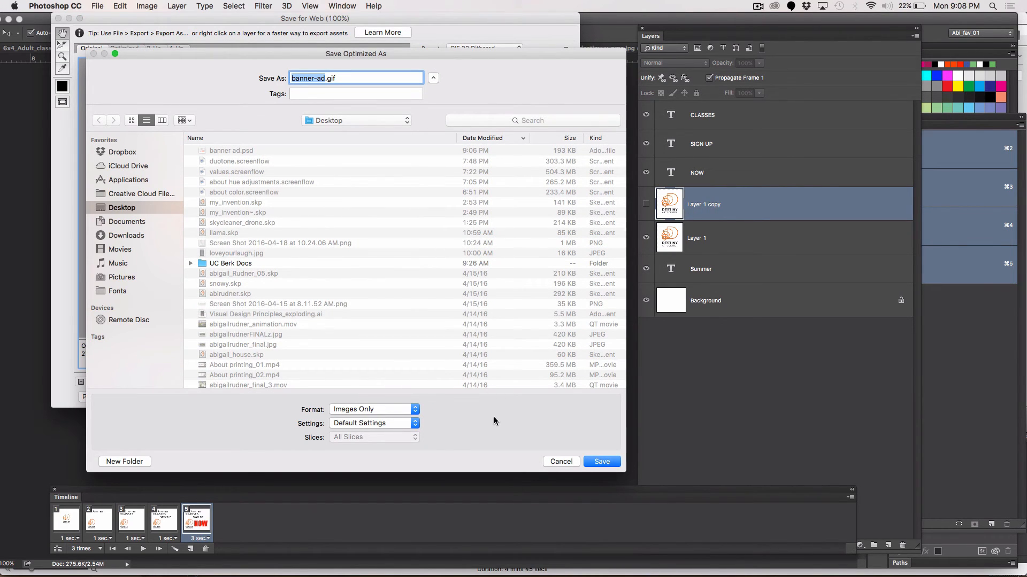
pyautogui.click(392, 409)
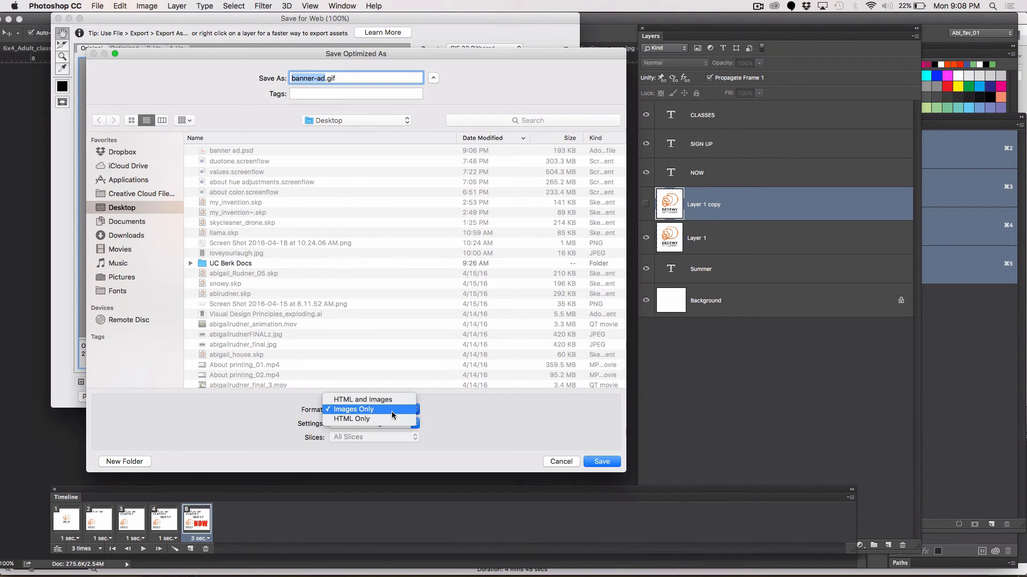
pyautogui.click(391, 412)
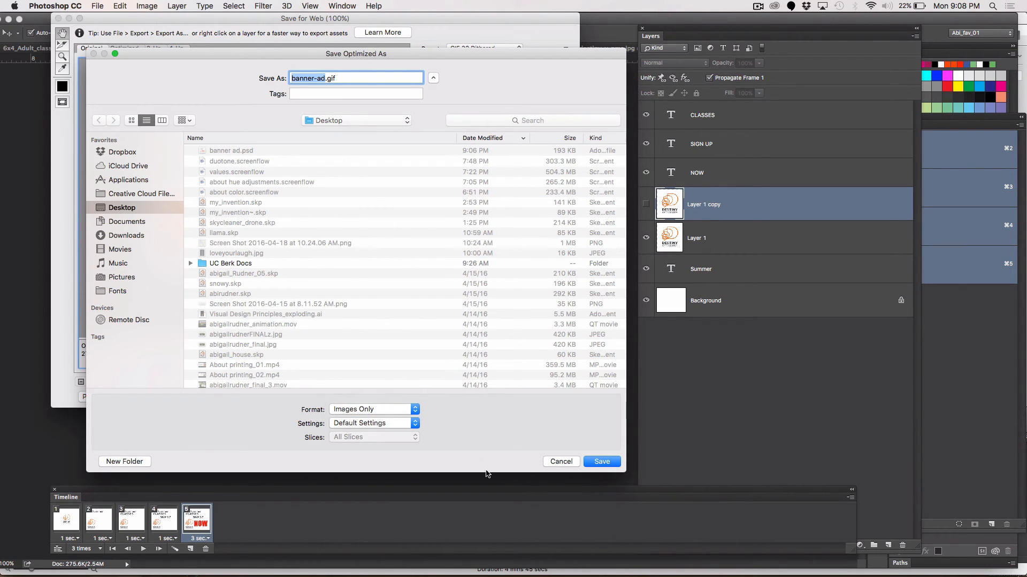
pyautogui.click(602, 462)
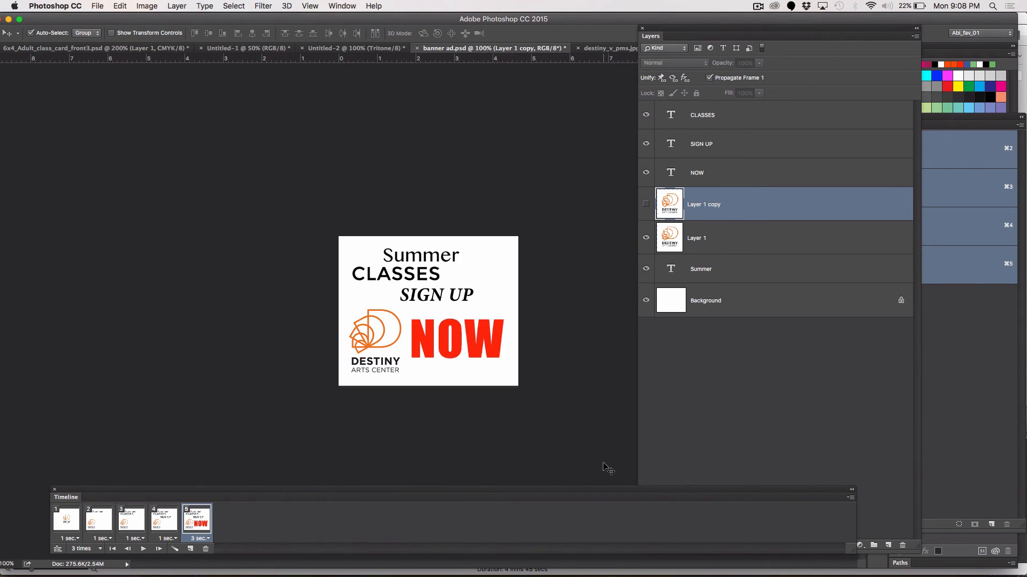
# Step: Switch from Photoshop to Finder to reach the exported file
pyautogui.press('super+Tab')
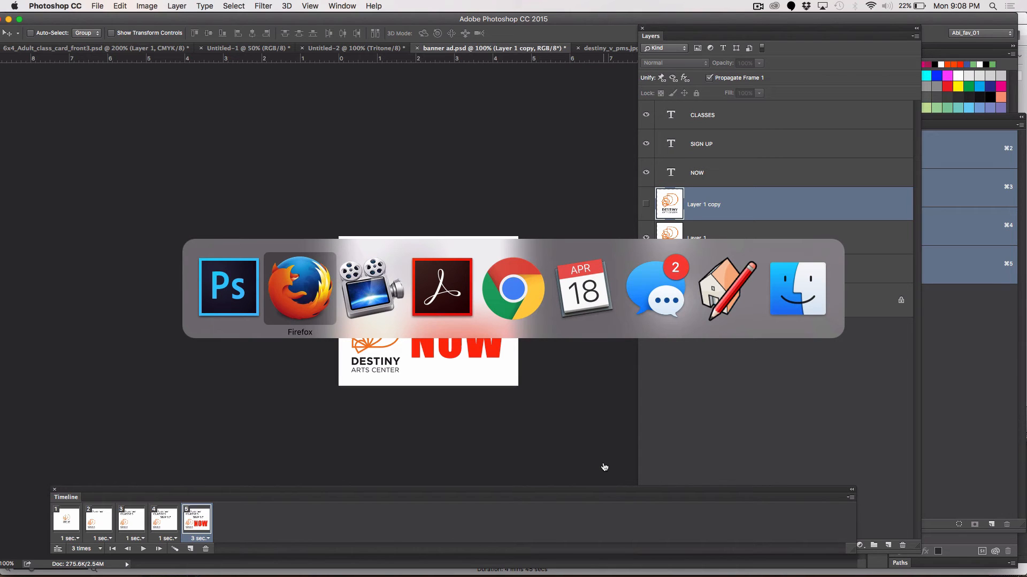
pyautogui.press('super+Tab')
pyautogui.press('super+Tab')
pyautogui.press('super+Tab')
pyautogui.press('super+Tab')
pyautogui.press('super+Tab')
pyautogui.press('super+Tab')
pyautogui.press('super+Tab')
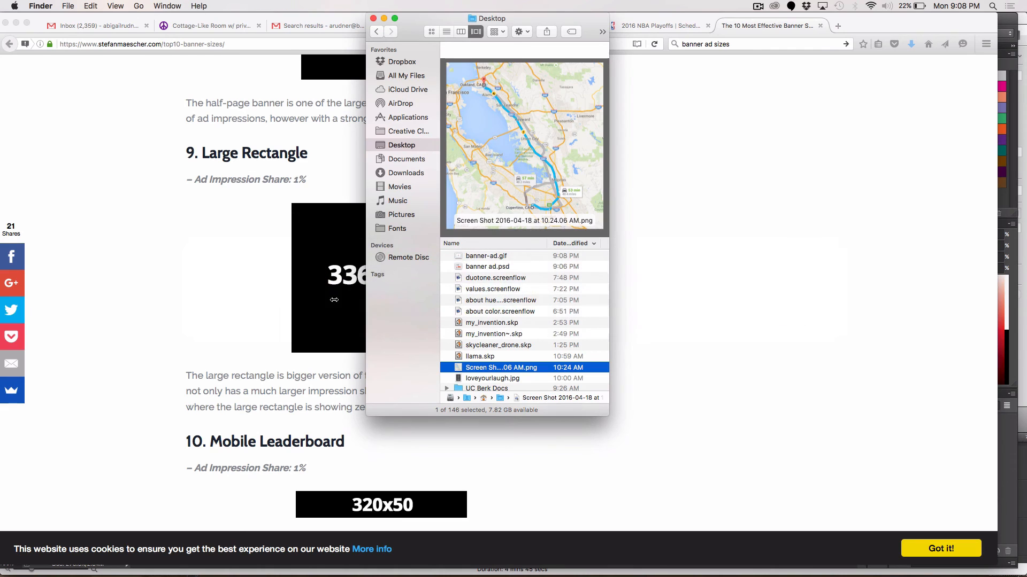
# Step: Clear the desktop by hiding the other applications, dismissing the SketchUp problem report and closing the Desktop folder window
pyautogui.click(69, 6)
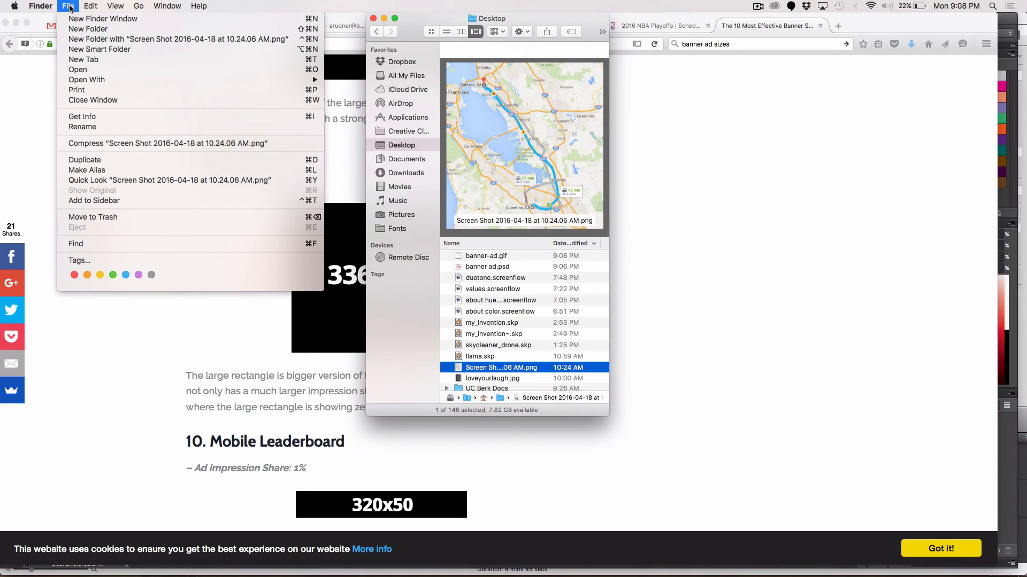
pyautogui.moveTo(41, 6)
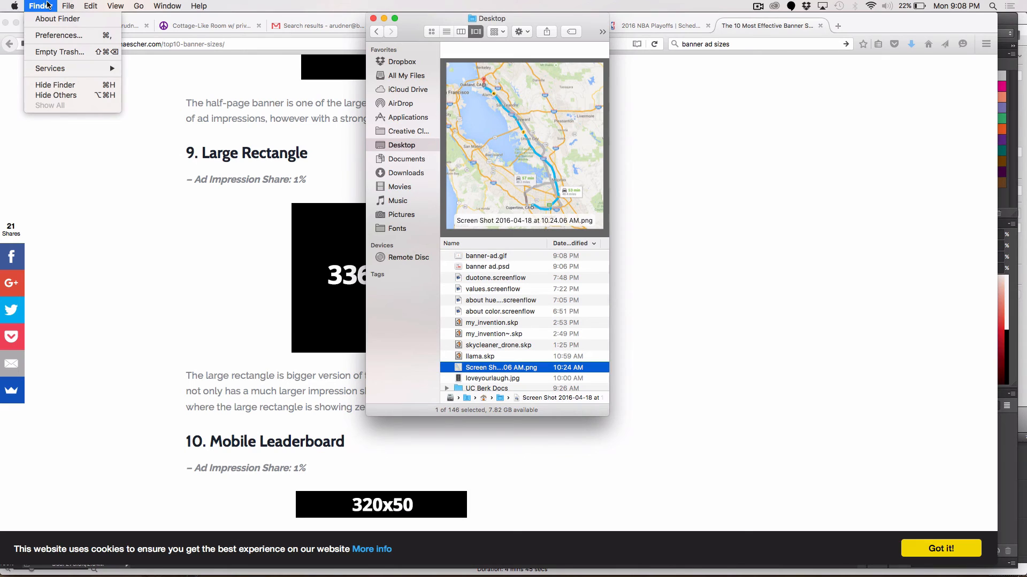
pyautogui.click(46, 94)
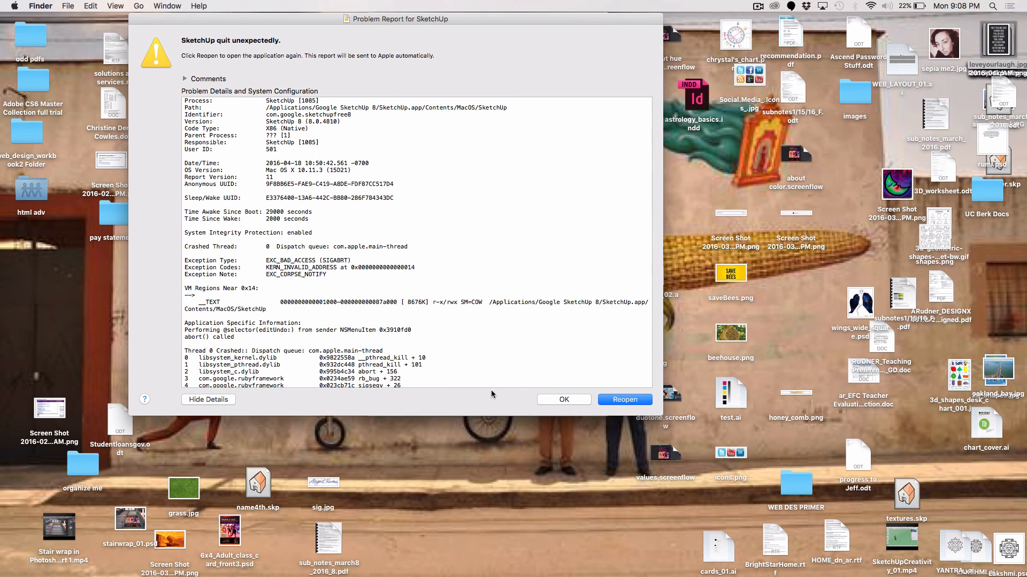
pyautogui.click(552, 402)
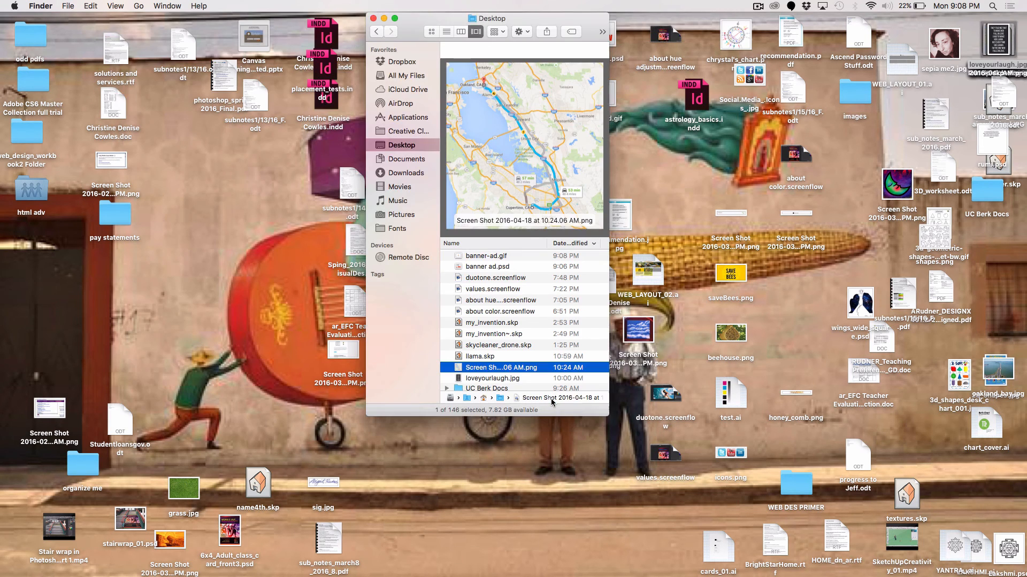
pyautogui.click(374, 19)
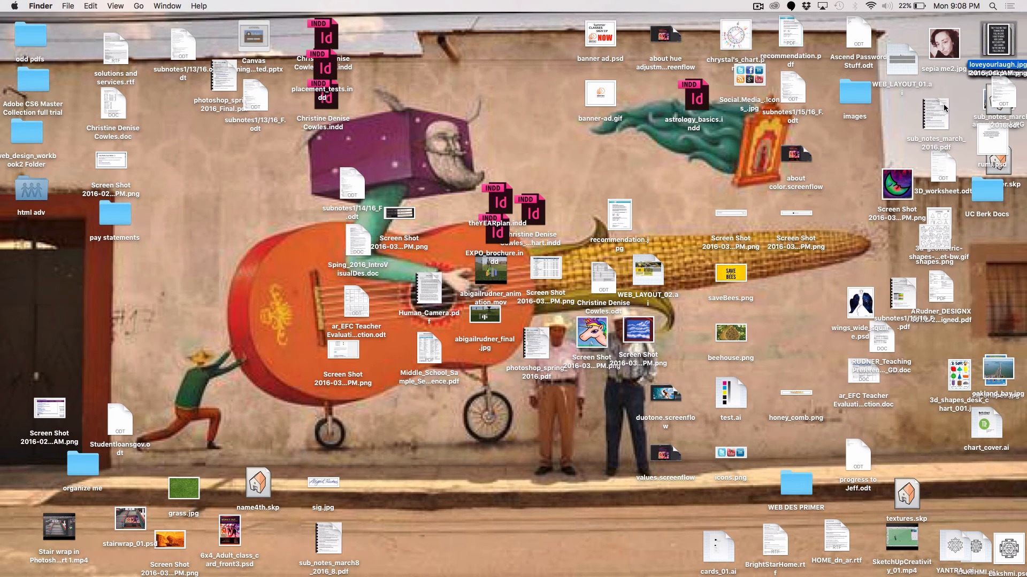
# Step: Move banner ad.psd away from banner-ad.gif on the desktop, and open the GIF in Firefox
pyautogui.moveTo(599, 37); pyautogui.dragTo(483, 75)
pyautogui.click(594, 102)
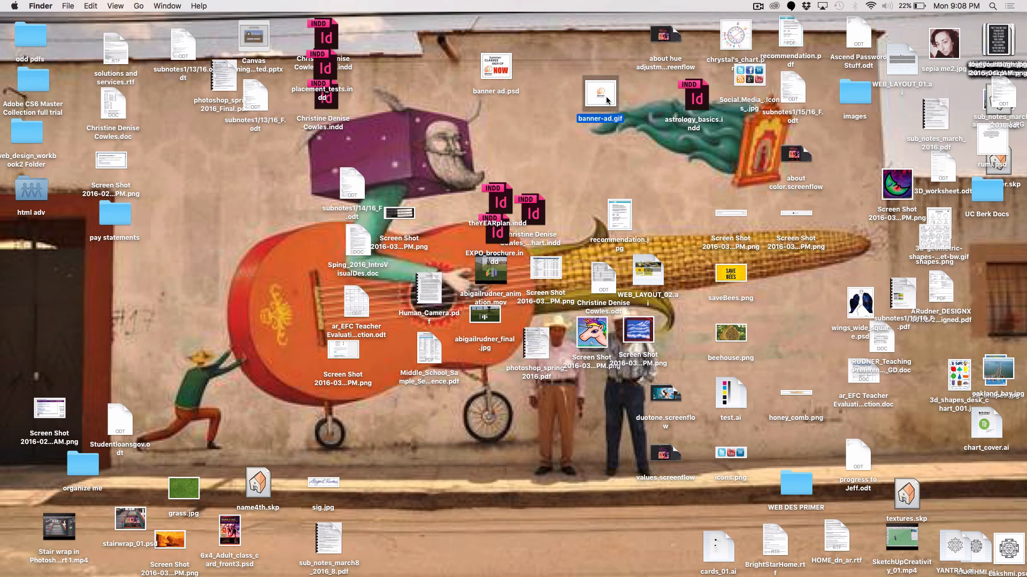
pyautogui.moveTo(607, 100); pyautogui.dragTo(611, 572)
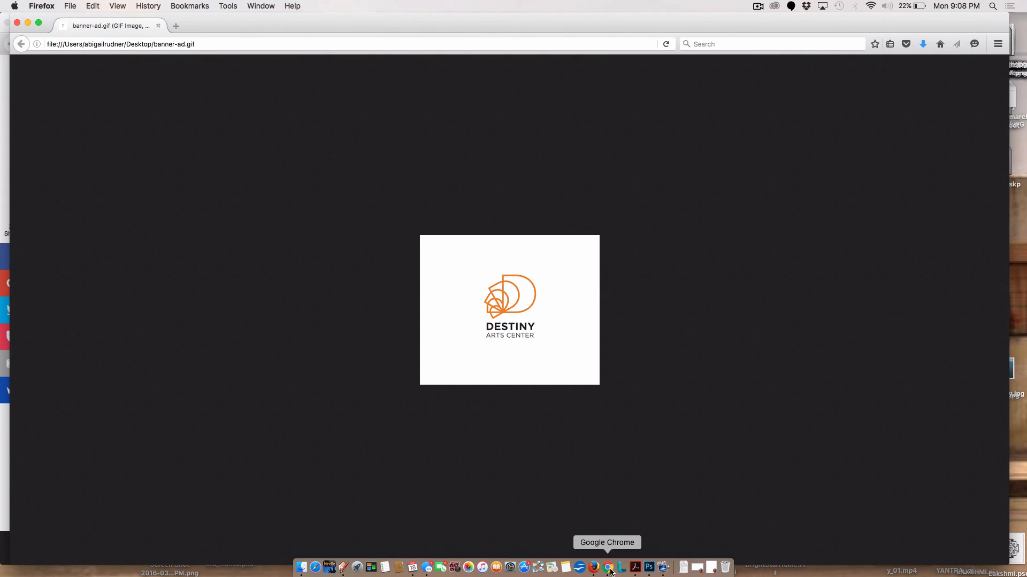